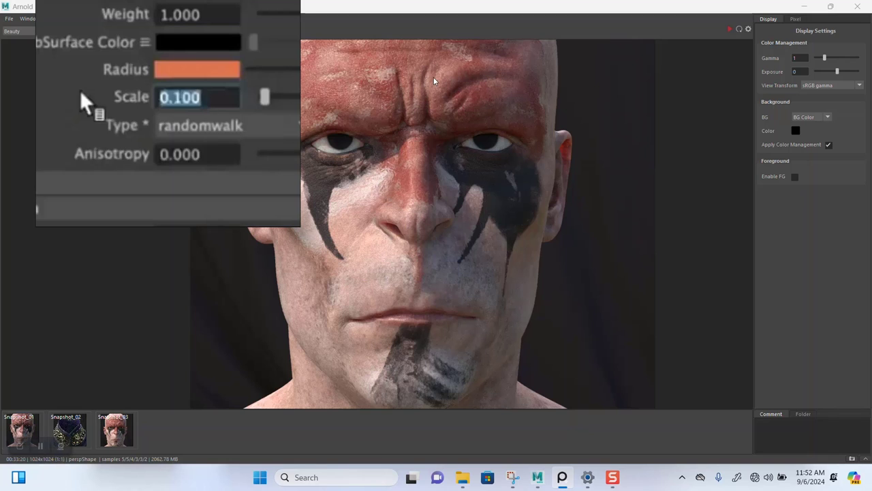
Step: Inspect the Arnold render around the left eye, forehead furrows and nose
{"action": "scroll", "coordinate": [418, 228], "scroll_direction": "up", "scroll_amount": 2}
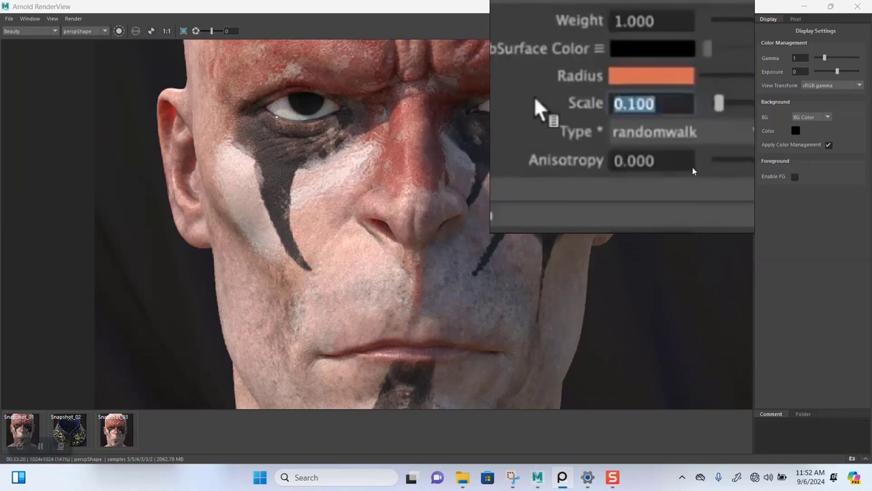
{"action": "scroll", "coordinate": [470, 239], "scroll_direction": "down", "scroll_amount": 2}
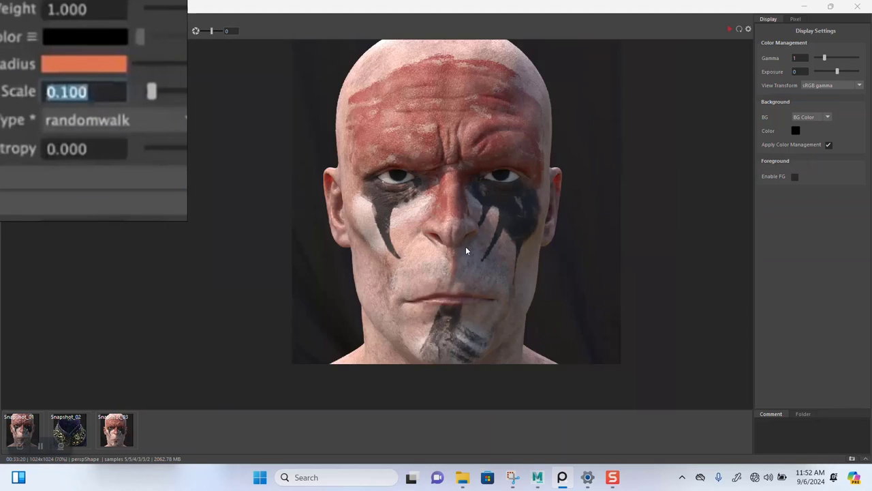
{"action": "scroll", "coordinate": [454, 187], "scroll_direction": "up", "scroll_amount": 4}
{"action": "middle_click_drag", "start_coordinate": [448, 184], "coordinate": [481, 245]}
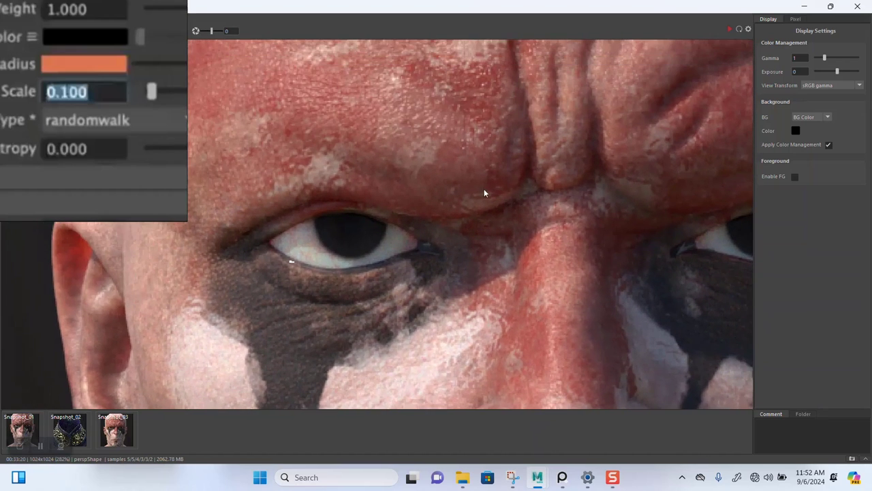
{"action": "middle_click_drag", "start_coordinate": [484, 189], "coordinate": [451, 298]}
{"action": "scroll", "coordinate": [448, 260], "scroll_direction": "down", "scroll_amount": 4}
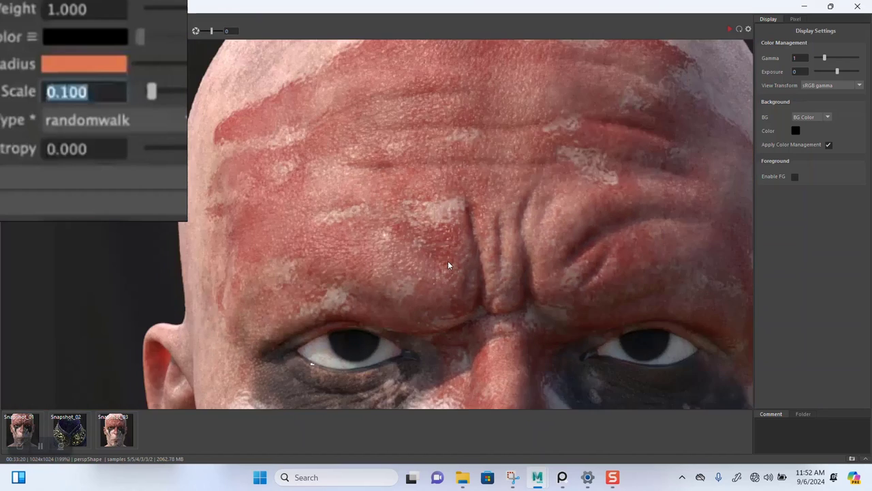
{"action": "scroll", "coordinate": [443, 238], "scroll_direction": "up", "scroll_amount": 2}
{"action": "middle_click_drag", "start_coordinate": [439, 223], "coordinate": [408, 278]}
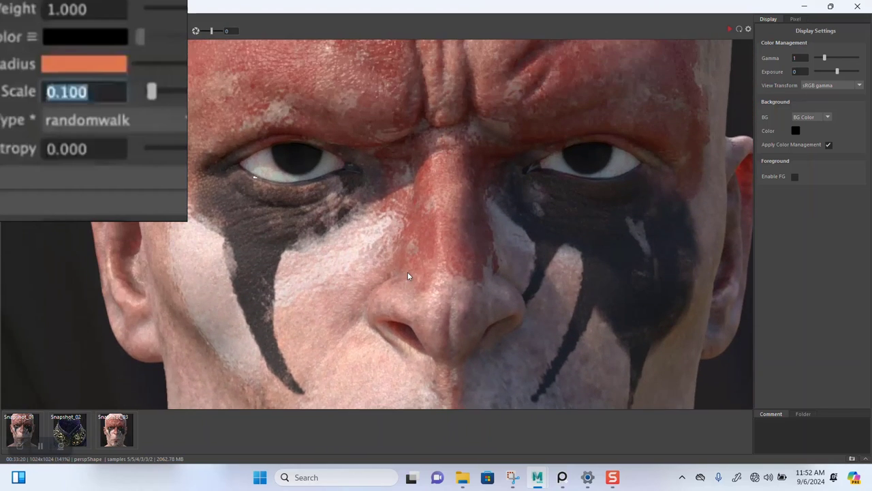
{"action": "scroll", "coordinate": [408, 272], "scroll_direction": "down", "scroll_amount": 5}
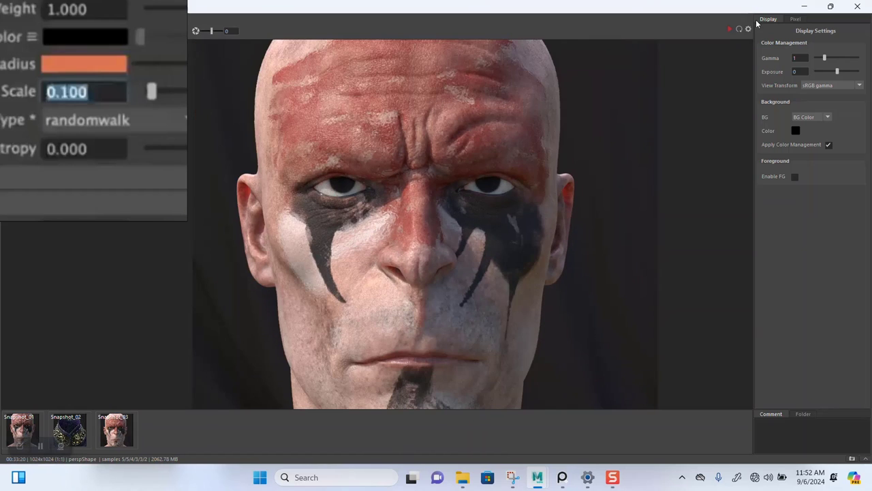
Step: Put RenderView away and unhide all hidden objects with HEAD_HAIR_COLL selected
{"action": "left_click", "coordinate": [804, 6]}
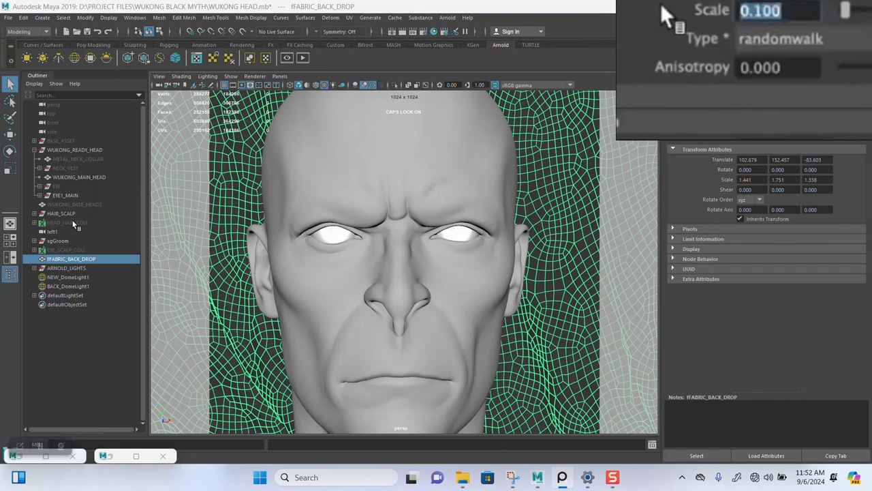
{"action": "left_click", "coordinate": [69, 223]}
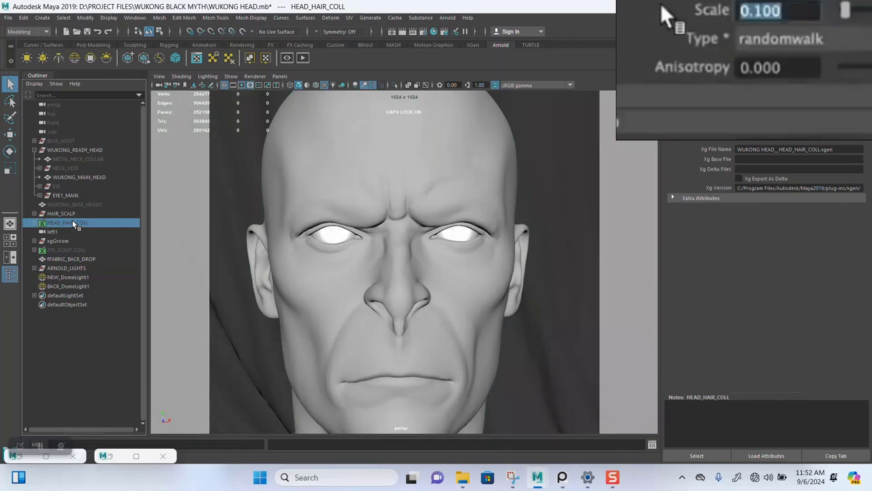
{"action": "key", "text": "shift+h"}
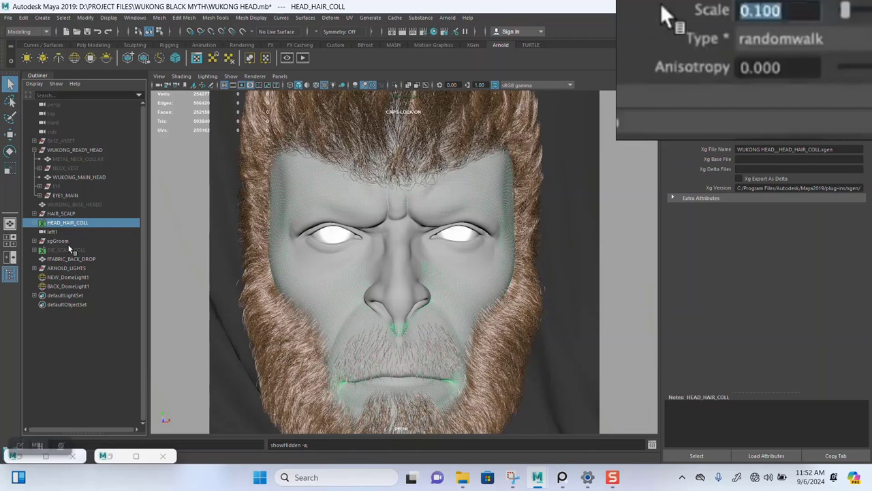
Step: Select the EYE_SCALP_COLL collection and frame the whole groomed Wukong head
{"action": "left_click", "coordinate": [71, 249]}
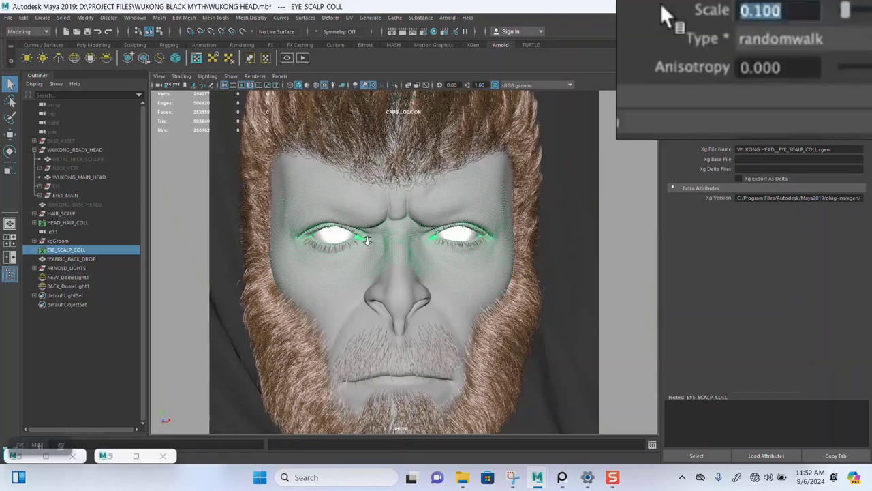
{"action": "scroll", "coordinate": [367, 240], "scroll_direction": "down", "scroll_amount": 5}
{"action": "left_click_drag", "start_coordinate": [361, 242], "coordinate": [400, 293], "text": "alt"}
{"action": "scroll", "coordinate": [440, 351], "scroll_direction": "up", "scroll_amount": 4}
{"action": "scroll", "coordinate": [368, 290], "scroll_direction": "down", "scroll_amount": 4}
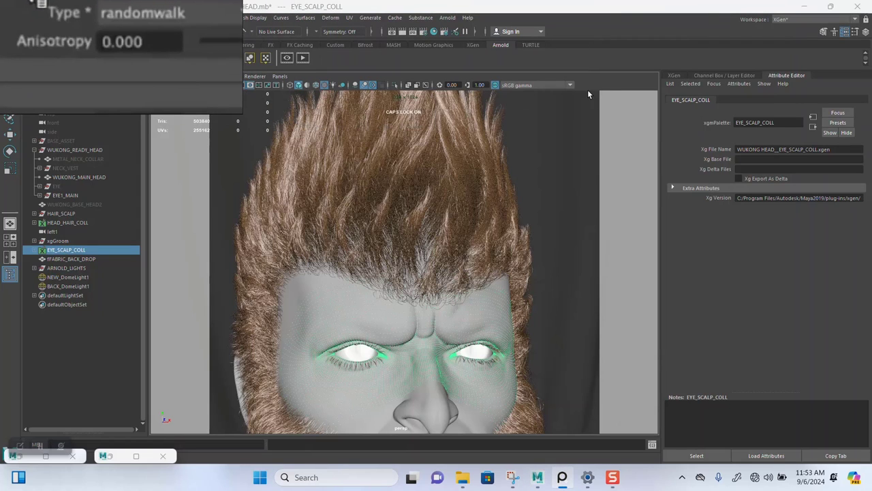
Step: Show EYE_SCALP_COLL's EYELASHES_HAIR_DESC in the XGen editor with its Preview/Output settings
{"action": "left_click", "coordinate": [678, 76]}
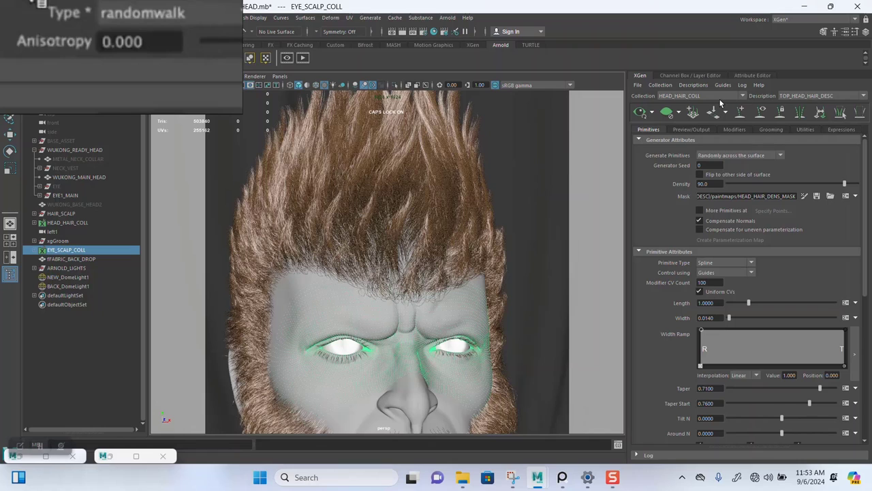
{"action": "left_click", "coordinate": [714, 97]}
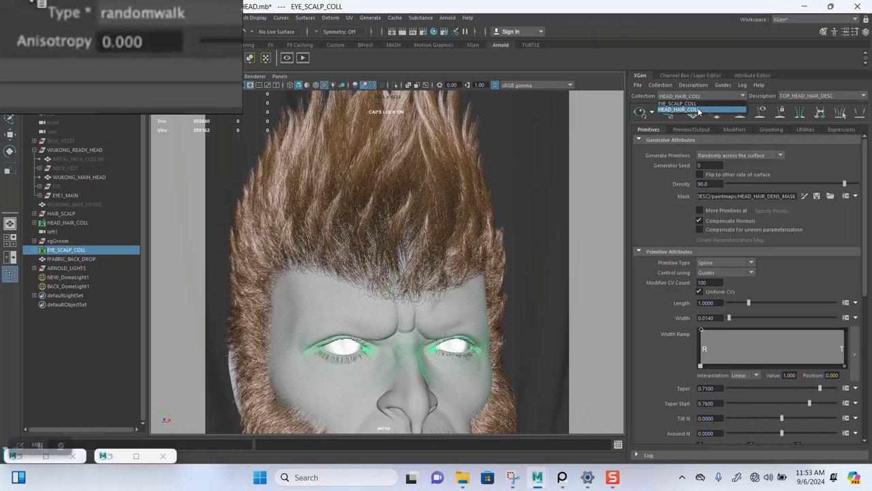
{"action": "left_click", "coordinate": [692, 103]}
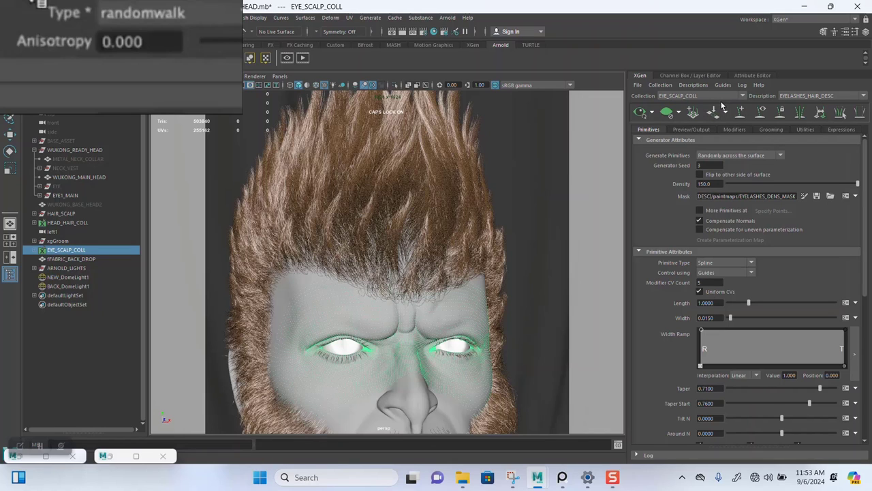
{"action": "left_click", "coordinate": [815, 97]}
{"action": "left_click", "coordinate": [812, 103]}
{"action": "left_click", "coordinate": [690, 129]}
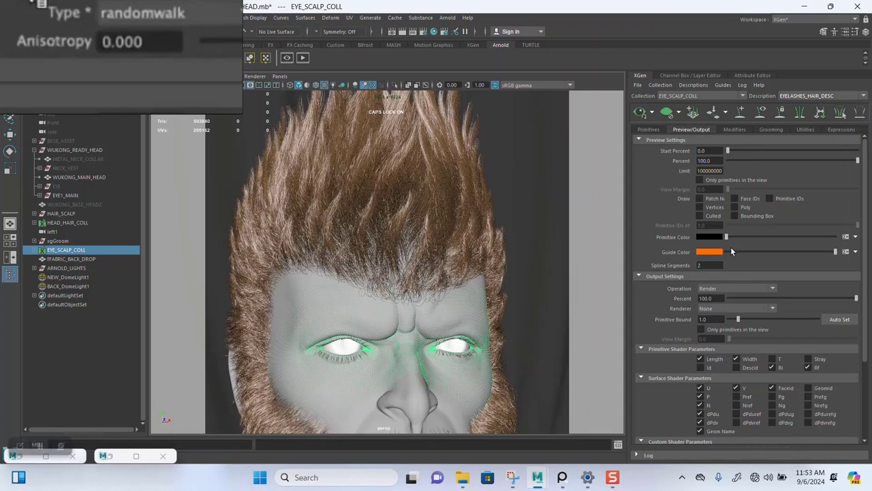
Step: Set the eyelashes output renderer to Arnold Renderer, keeping the operation on Render
{"action": "left_click", "coordinate": [710, 310]}
{"action": "left_click", "coordinate": [715, 320]}
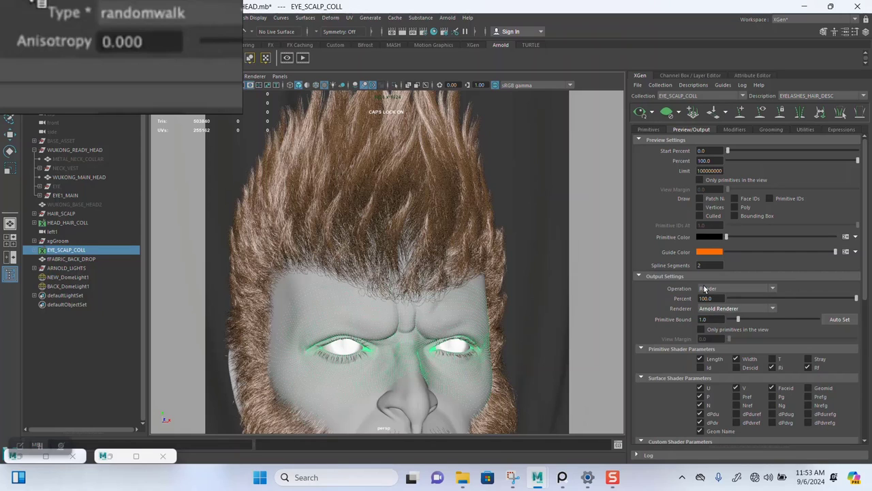
{"action": "left_click", "coordinate": [706, 289]}
{"action": "left_click", "coordinate": [707, 291]}
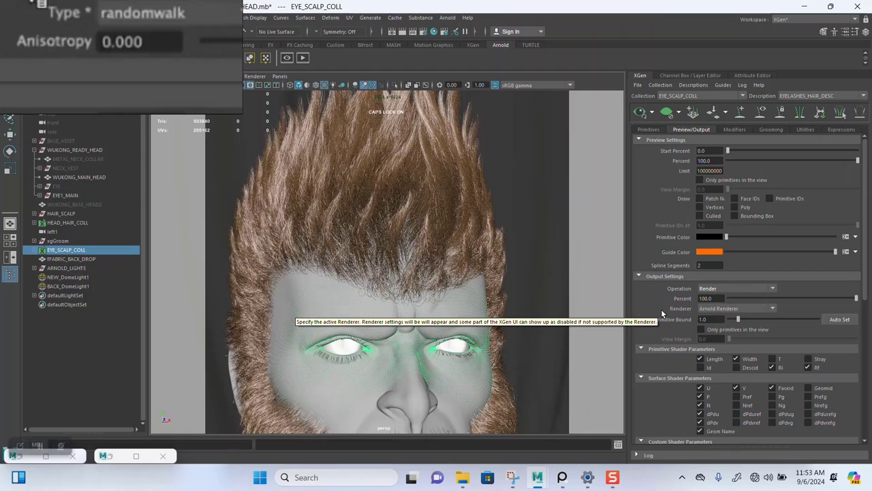
Step: Review the Arnold settings, keeping render mode Live and curve mode Ribbon
{"action": "scroll", "coordinate": [661, 312], "scroll_direction": "down", "scroll_amount": 3}
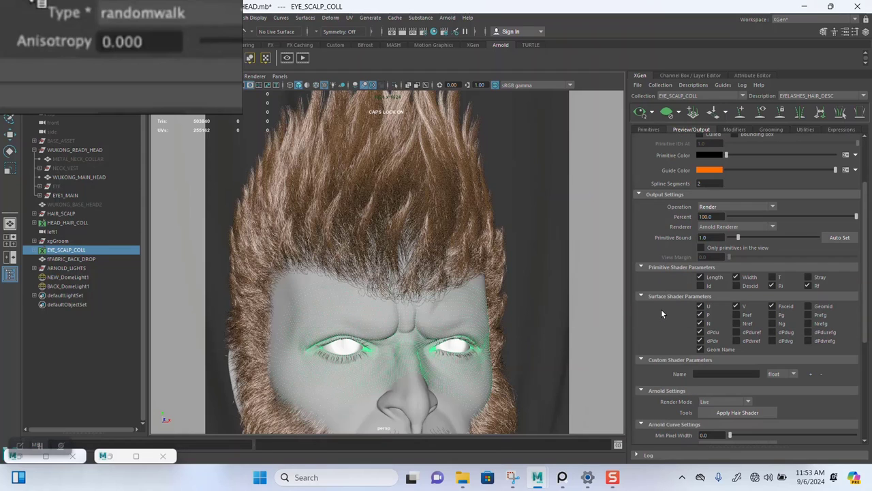
{"action": "scroll", "coordinate": [661, 313], "scroll_direction": "down", "scroll_amount": 3}
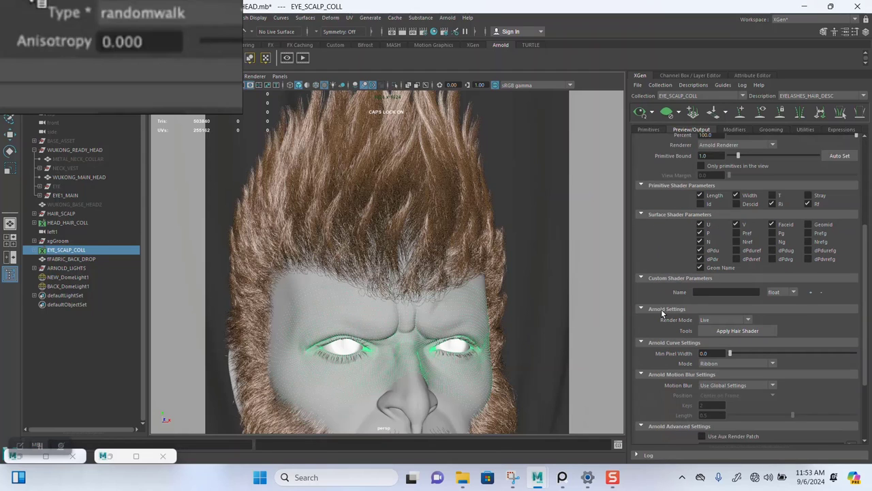
{"action": "scroll", "coordinate": [661, 312], "scroll_direction": "down", "scroll_amount": 2}
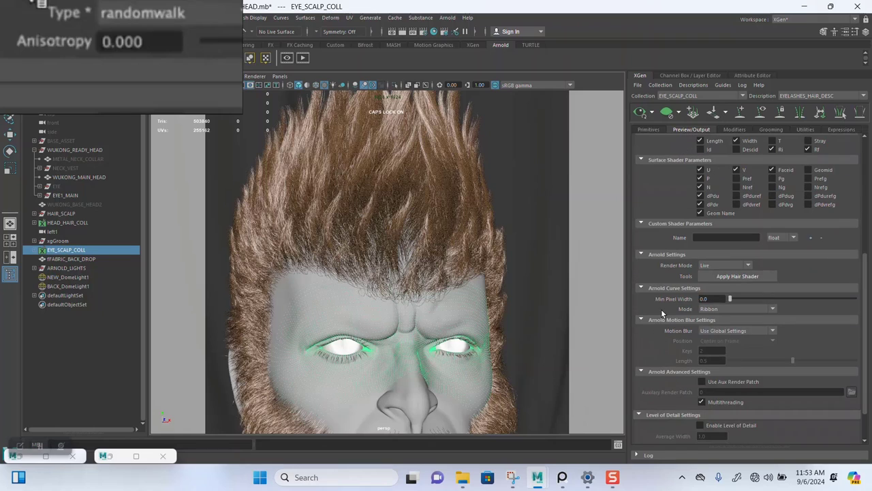
{"action": "left_click", "coordinate": [793, 238]}
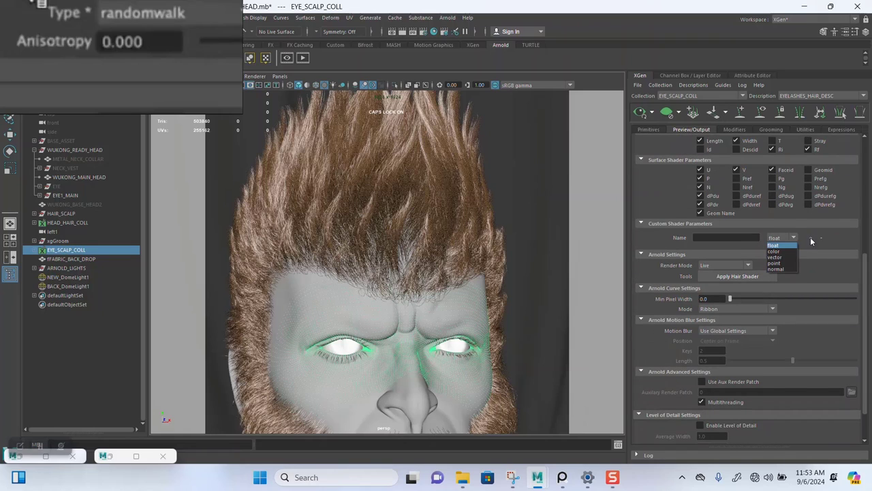
{"action": "left_click", "coordinate": [811, 241]}
{"action": "left_click", "coordinate": [747, 267]}
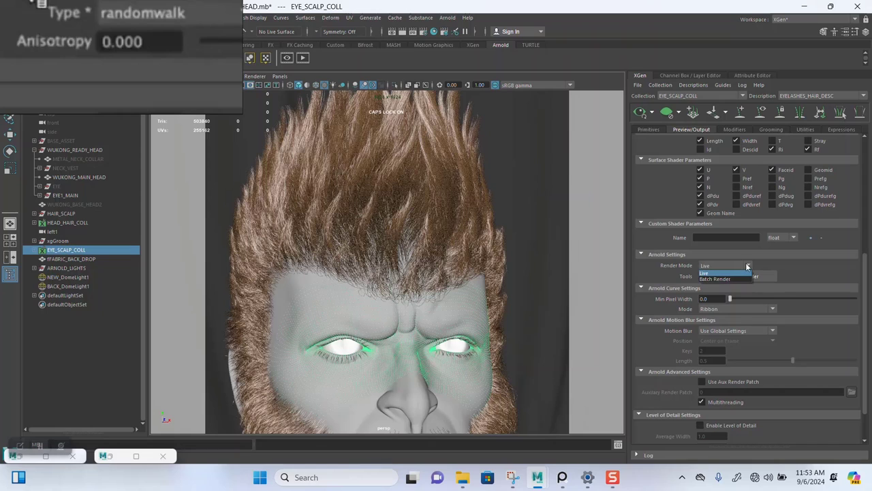
{"action": "left_click", "coordinate": [765, 266]}
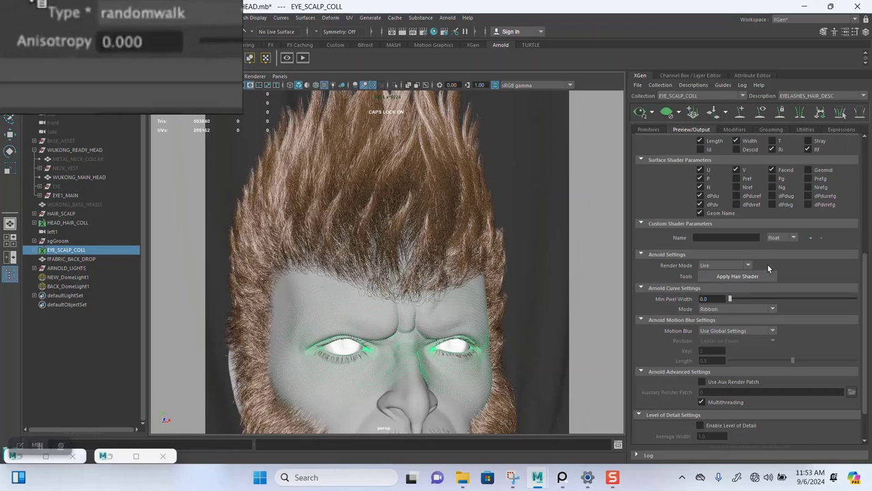
{"action": "left_click", "coordinate": [754, 310]}
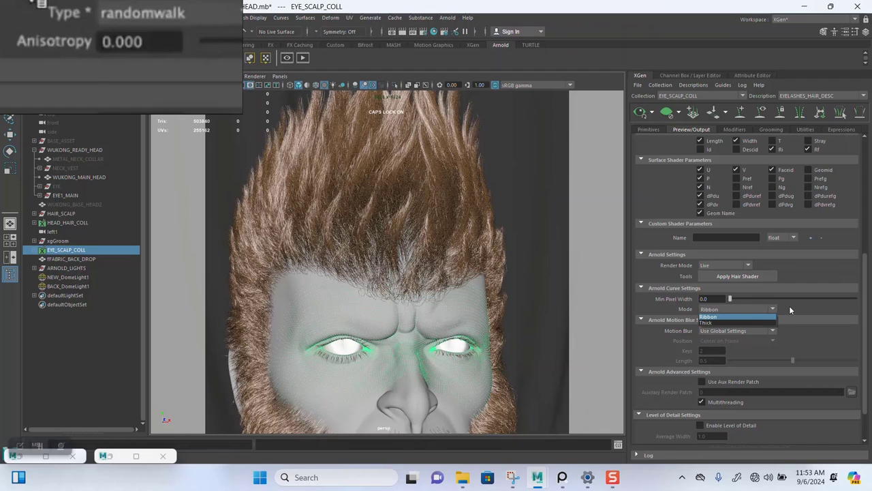
{"action": "left_click", "coordinate": [736, 316]}
Step: Switch the XGen description to EYE_BROW_HAIR_DESC
{"action": "scroll", "coordinate": [694, 256], "scroll_direction": "up", "scroll_amount": 2}
{"action": "scroll", "coordinate": [694, 255], "scroll_direction": "up", "scroll_amount": 2}
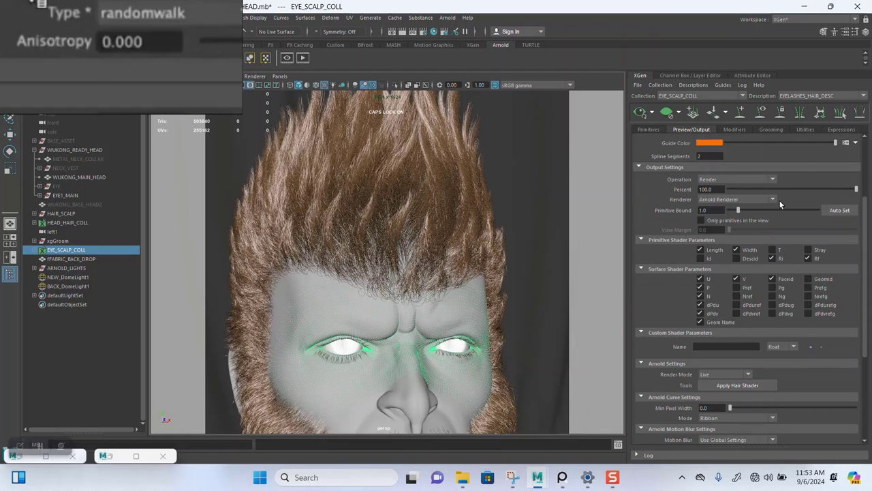
{"action": "left_click", "coordinate": [801, 96]}
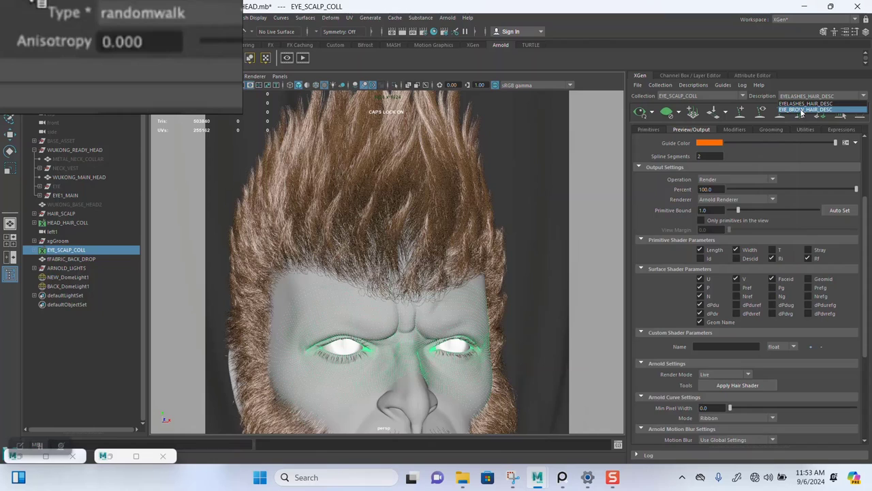
{"action": "left_click", "coordinate": [801, 110]}
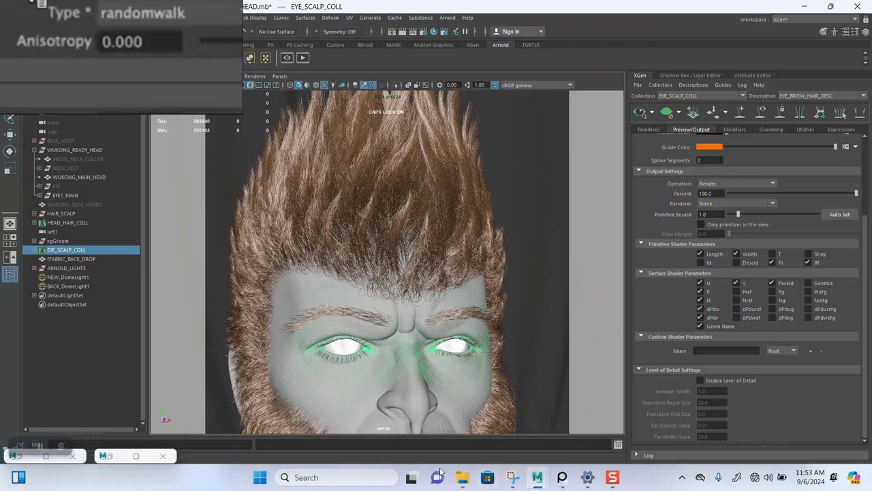
Step: Open the WUKONG HEAD DESIGN reference board in PureRef via Windows search
{"action": "left_click", "coordinate": [342, 477]}
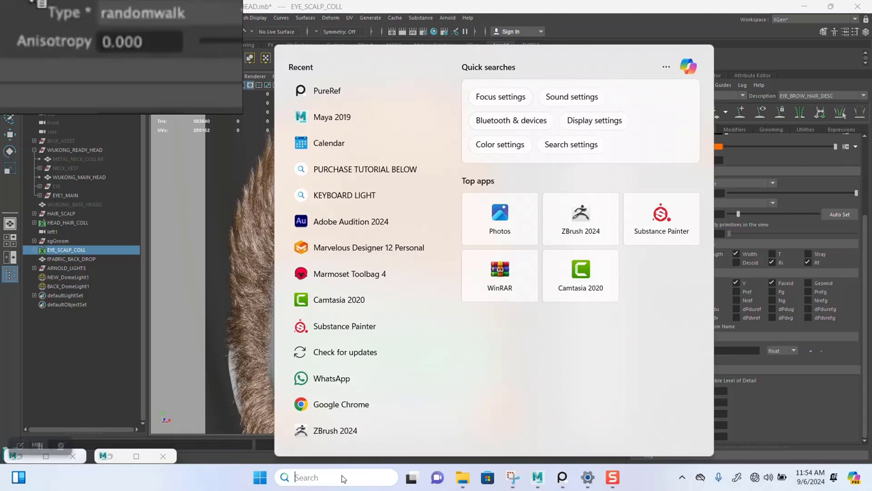
{"action": "type", "text": "PUR"}
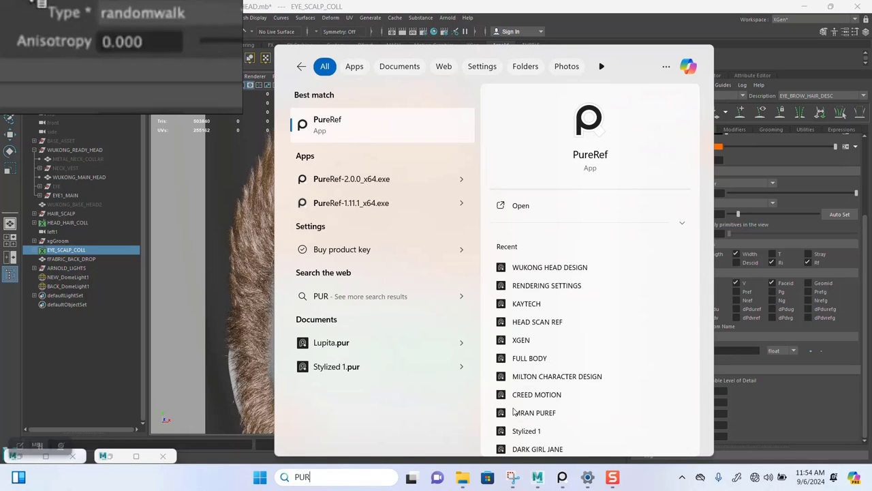
{"action": "left_click", "coordinate": [543, 269]}
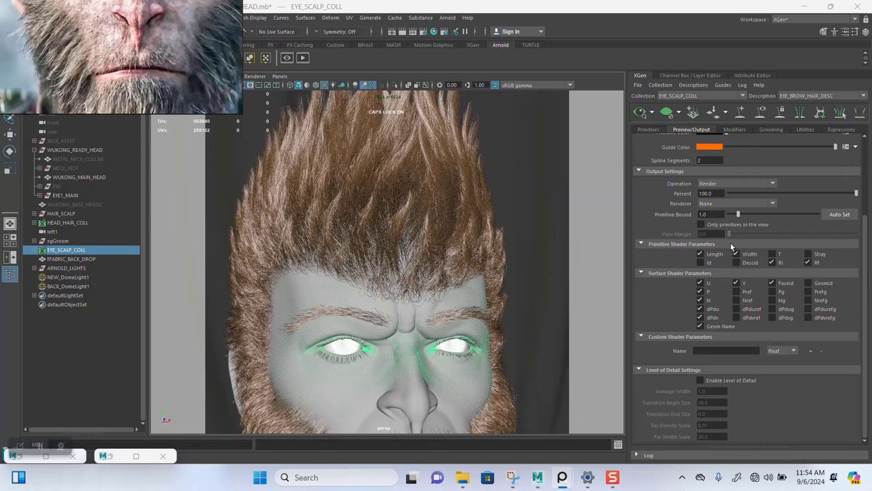
Step: Add the randomwalk/anisotropy settings snapshot to the board and zoom around it
{"action": "left_click_drag", "start_coordinate": [206, 63], "coordinate": [491, 63]}
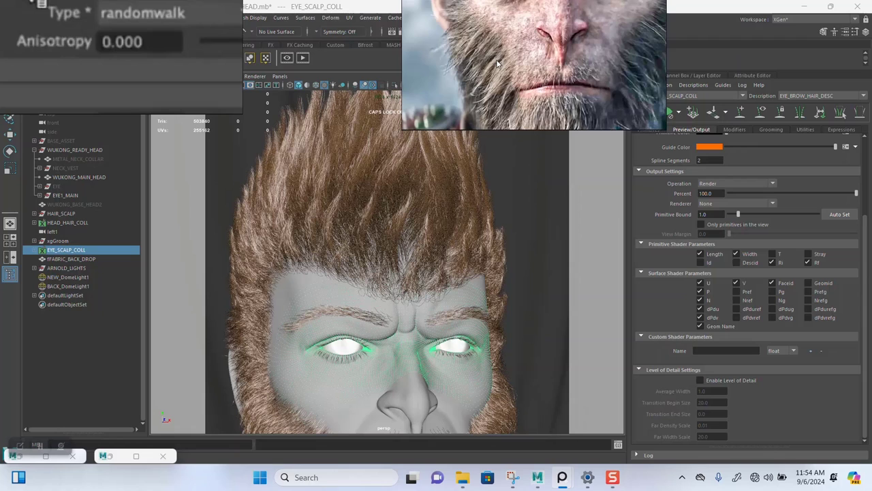
{"action": "scroll", "coordinate": [499, 64], "scroll_direction": "down", "scroll_amount": 3}
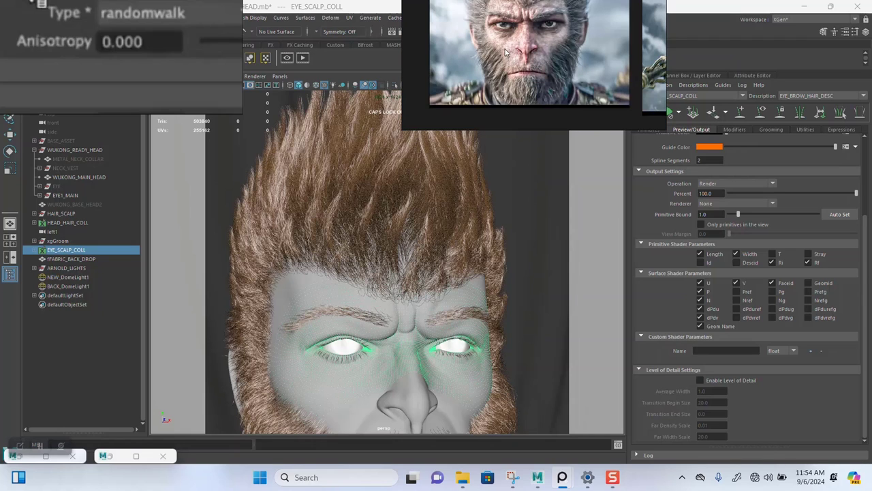
{"action": "scroll", "coordinate": [507, 82], "scroll_direction": "down", "scroll_amount": 2}
{"action": "scroll", "coordinate": [509, 68], "scroll_direction": "up", "scroll_amount": 5}
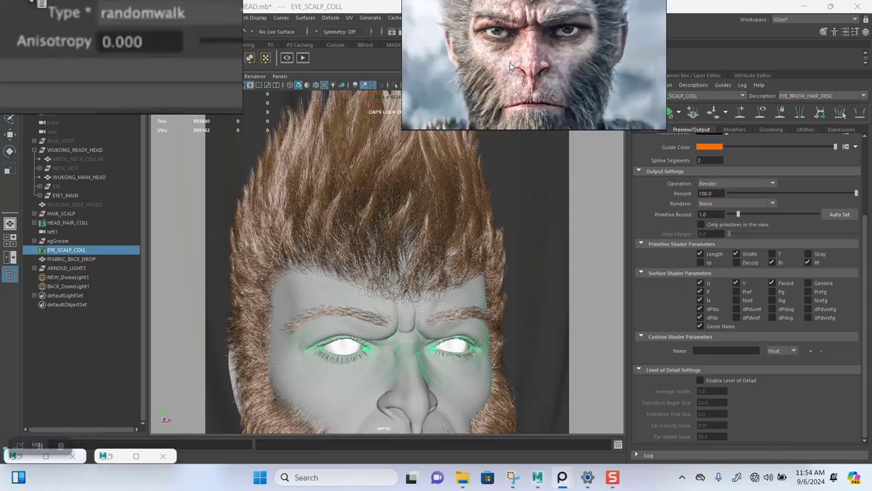
{"action": "scroll", "coordinate": [514, 58], "scroll_direction": "up", "scroll_amount": 2}
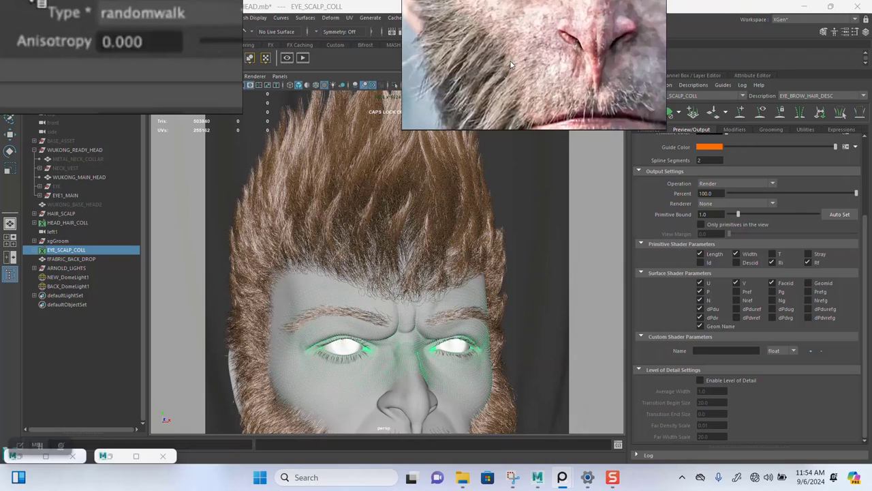
{"action": "scroll", "coordinate": [509, 69], "scroll_direction": "down", "scroll_amount": 3}
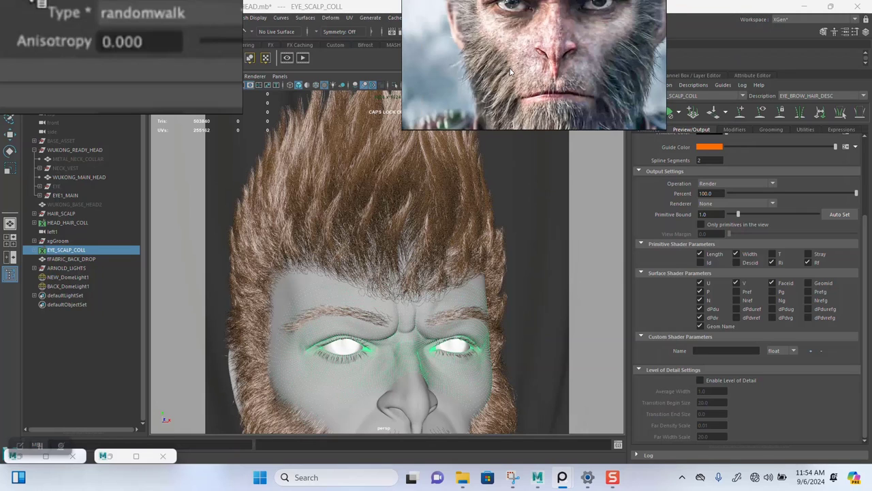
{"action": "scroll", "coordinate": [511, 75], "scroll_direction": "up", "scroll_amount": 4}
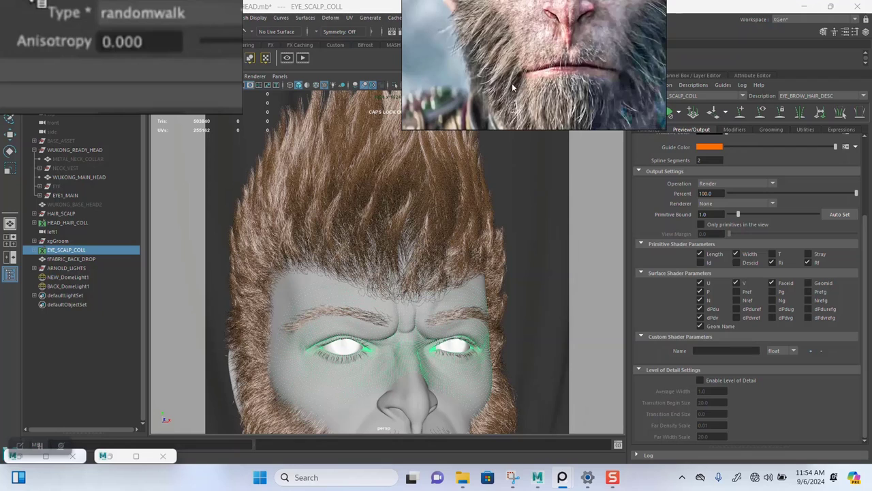
{"action": "scroll", "coordinate": [512, 89], "scroll_direction": "down", "scroll_amount": 2}
{"action": "scroll", "coordinate": [510, 92], "scroll_direction": "up", "scroll_amount": 3}
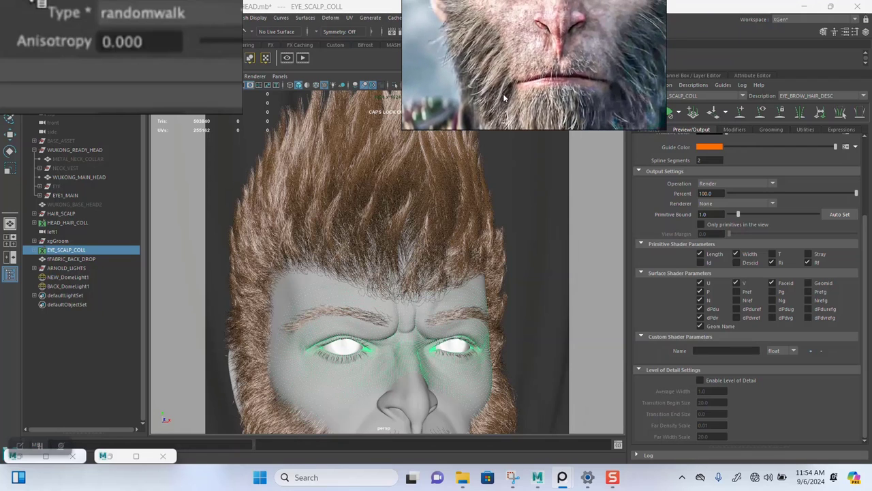
{"action": "scroll", "coordinate": [508, 103], "scroll_direction": "down", "scroll_amount": 2}
{"action": "scroll", "coordinate": [524, 81], "scroll_direction": "up", "scroll_amount": 3}
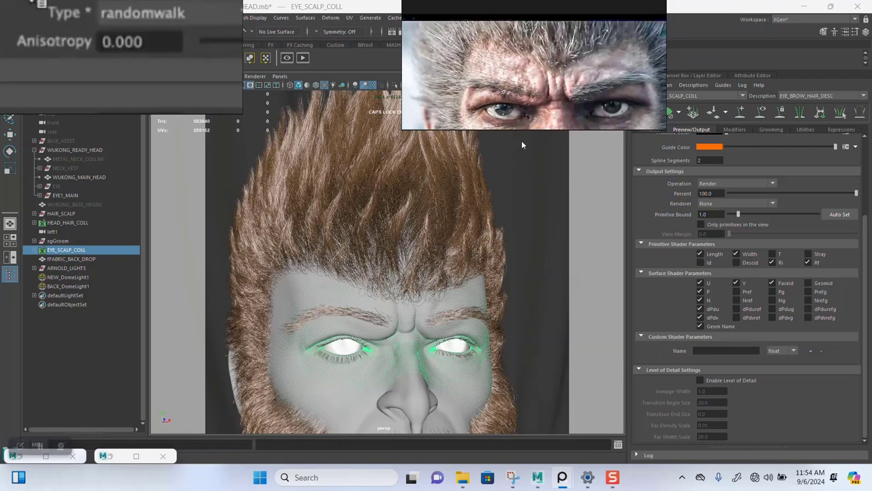
Step: Look over the reference face's brow, nose and beard, then set the eyebrow renderer to Arnold
{"action": "right_click_drag", "start_coordinate": [521, 130], "coordinate": [508, 153]}
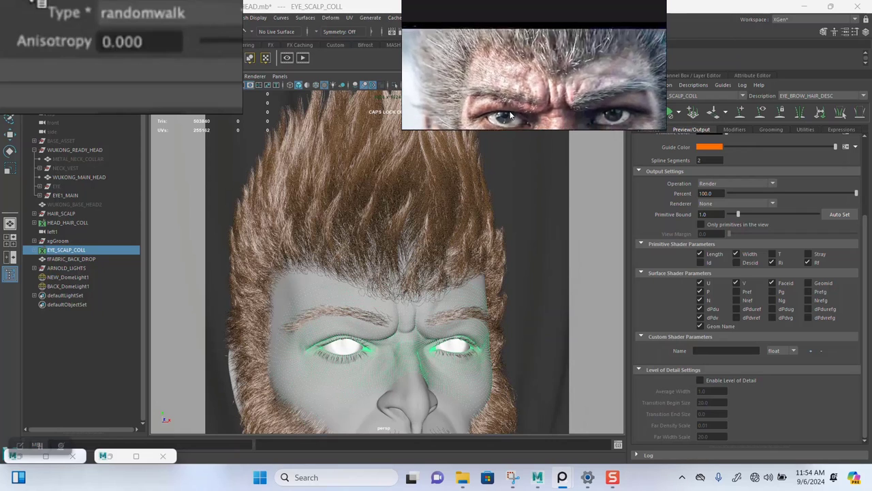
{"action": "right_click_drag", "start_coordinate": [511, 107], "coordinate": [516, 45]}
{"action": "right_click_drag", "start_coordinate": [518, 123], "coordinate": [518, 51]}
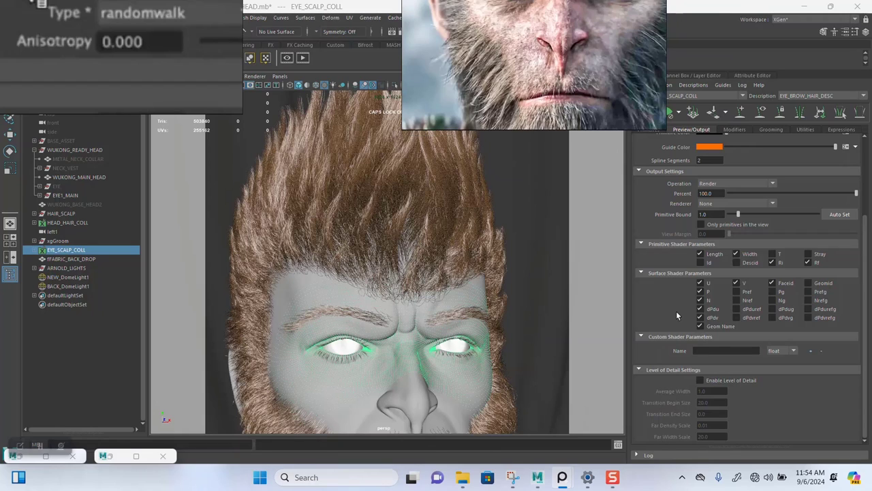
{"action": "left_click", "coordinate": [724, 203]}
{"action": "left_click", "coordinate": [719, 215]}
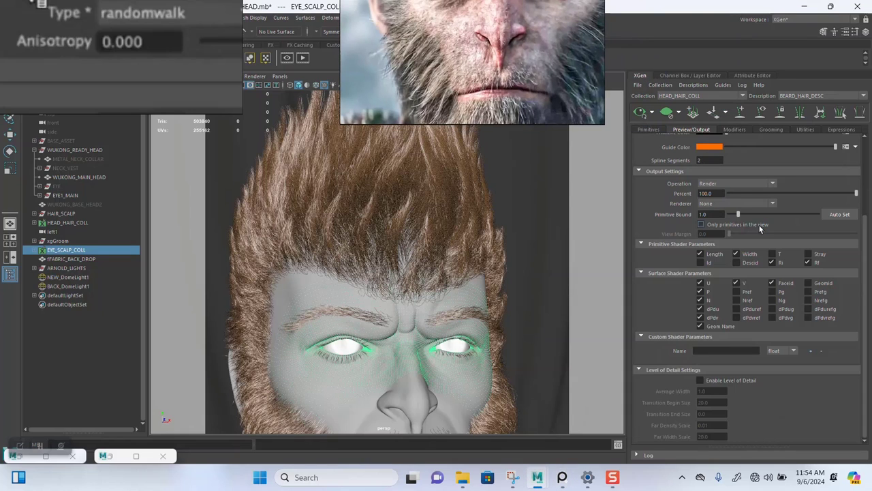
Step: Set Arnold Renderer as output for BEARD_HAIR_DESC and MUSTACHE_HAIR_DESC
{"action": "left_click", "coordinate": [721, 203]}
{"action": "left_click", "coordinate": [719, 217]}
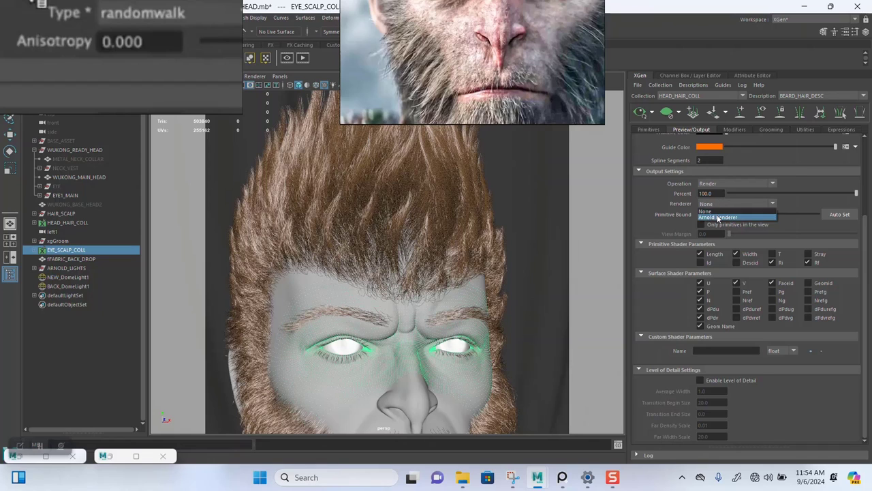
{"action": "left_click", "coordinate": [806, 97]}
{"action": "left_click", "coordinate": [806, 109]}
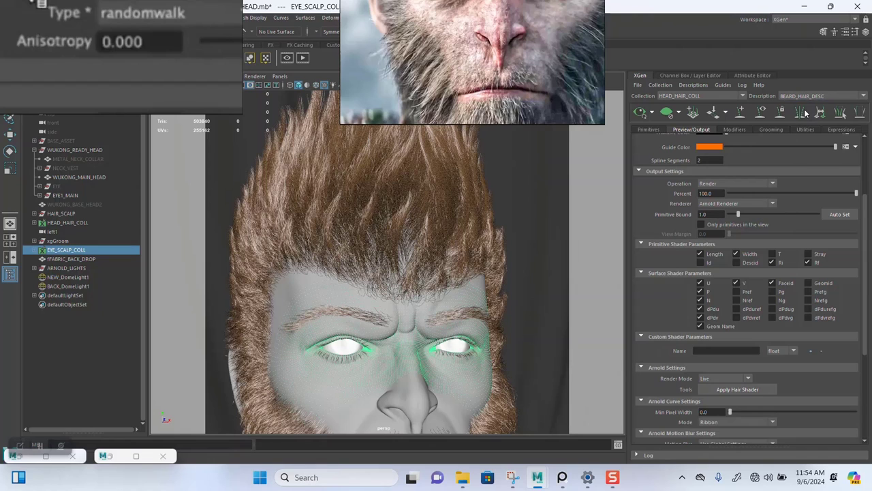
{"action": "left_click", "coordinate": [726, 203]}
{"action": "left_click", "coordinate": [718, 216]}
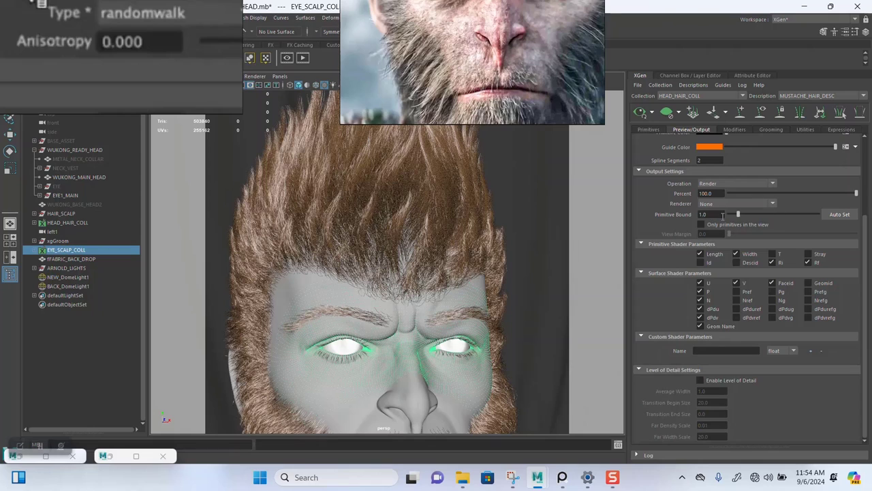
Step: Switch to TOP_HEAD_HAIR_DESC and set its output renderer to Arnold Renderer
{"action": "left_click", "coordinate": [806, 97]}
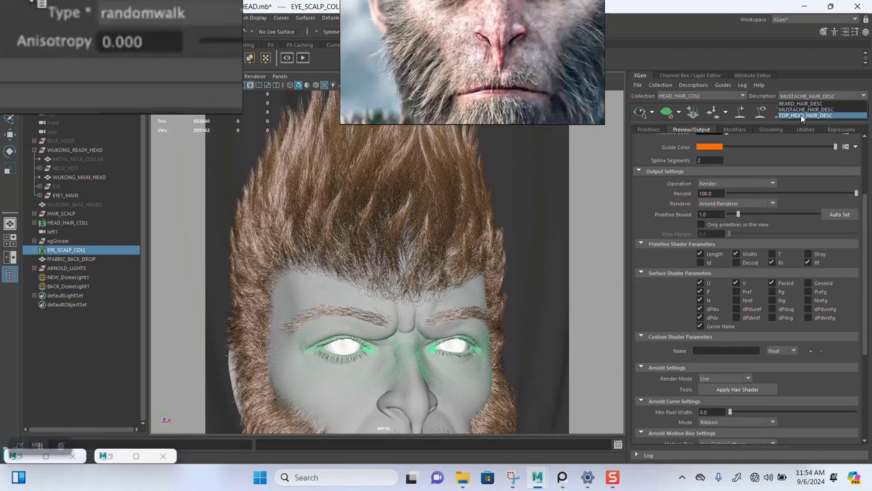
{"action": "left_click", "coordinate": [804, 115]}
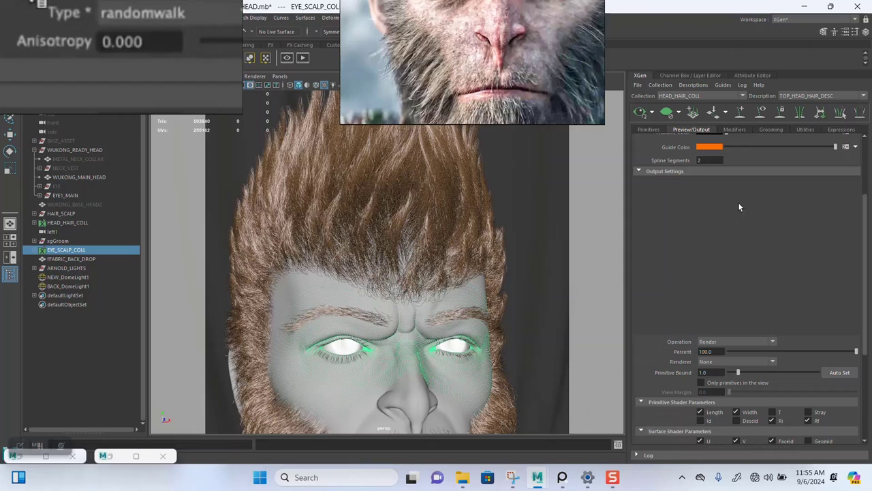
{"action": "left_click", "coordinate": [640, 171]}
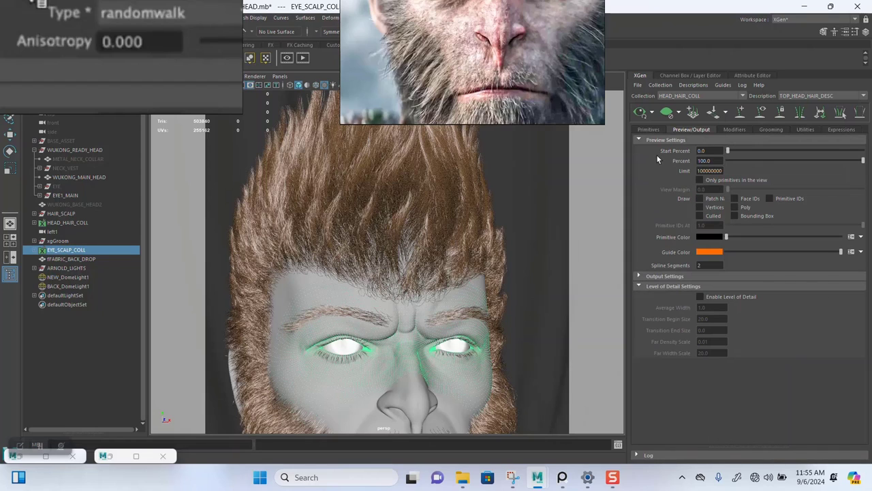
{"action": "left_click", "coordinate": [639, 276]}
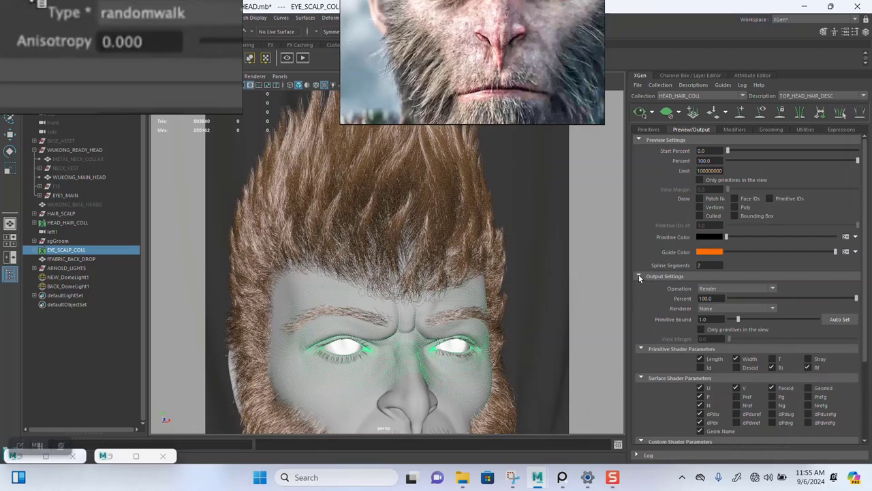
{"action": "left_click", "coordinate": [716, 310]}
{"action": "left_click", "coordinate": [717, 322]}
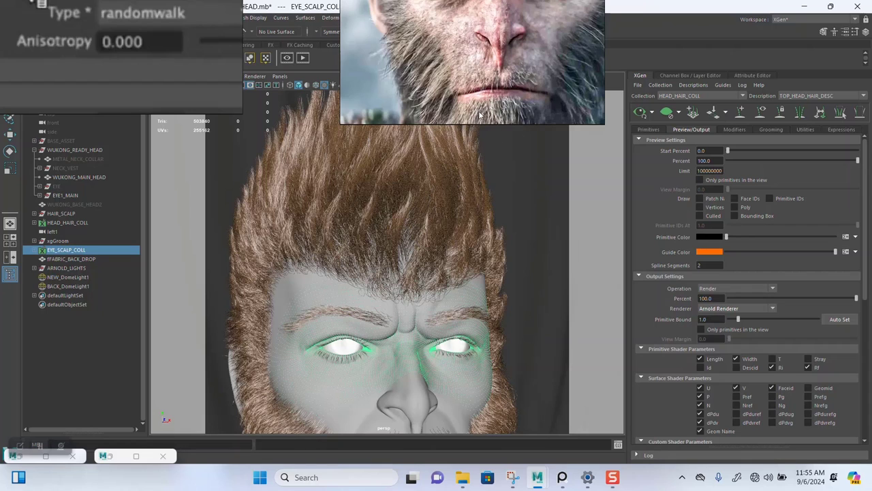
Step: Move the reference aside and select TOP_HEAD_HAIR_DESC under HEAD_HAIR_COLL in the Outliner
{"action": "left_click_drag", "start_coordinate": [416, 102], "coordinate": [778, 102]}
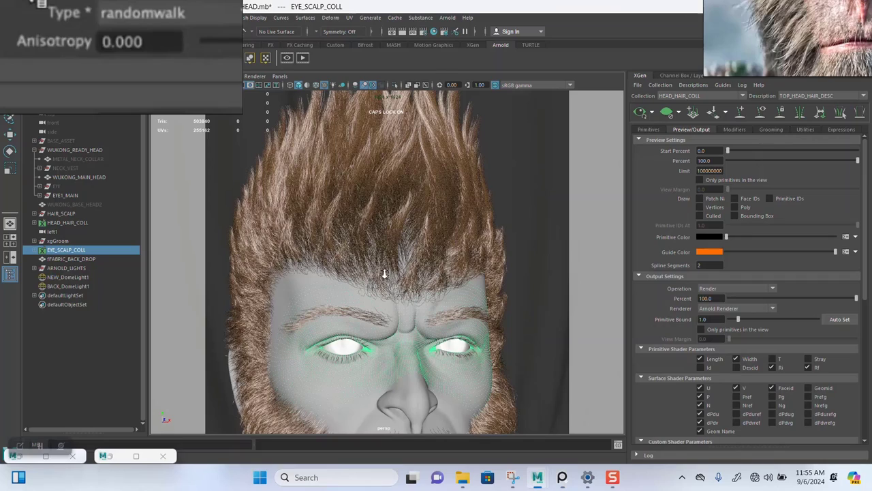
{"action": "mouse_move", "coordinate": [384, 272]}
{"action": "left_mouse_down", "text": "alt"}
{"action": "mouse_move", "coordinate": [383, 300]}
{"action": "mouse_move", "coordinate": [388, 259]}
{"action": "mouse_move", "coordinate": [380, 277]}
{"action": "left_mouse_up", "text": "alt"}
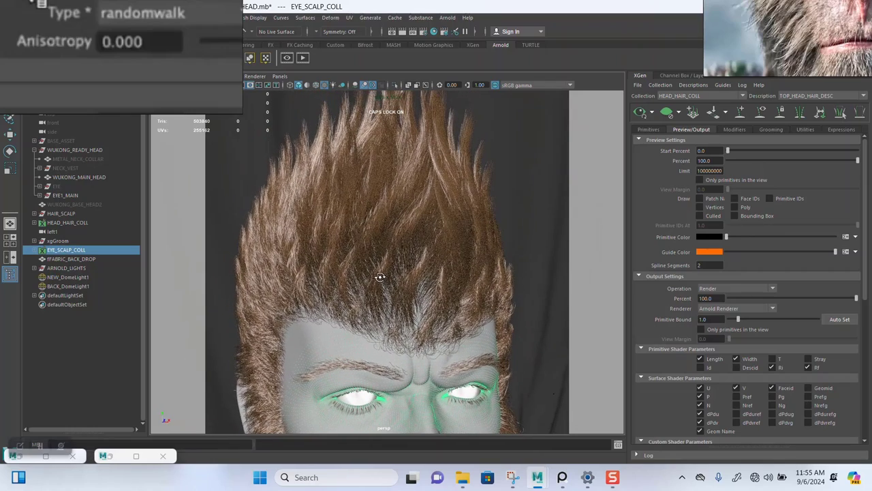
{"action": "left_click", "coordinate": [34, 223]}
{"action": "left_click", "coordinate": [91, 233]}
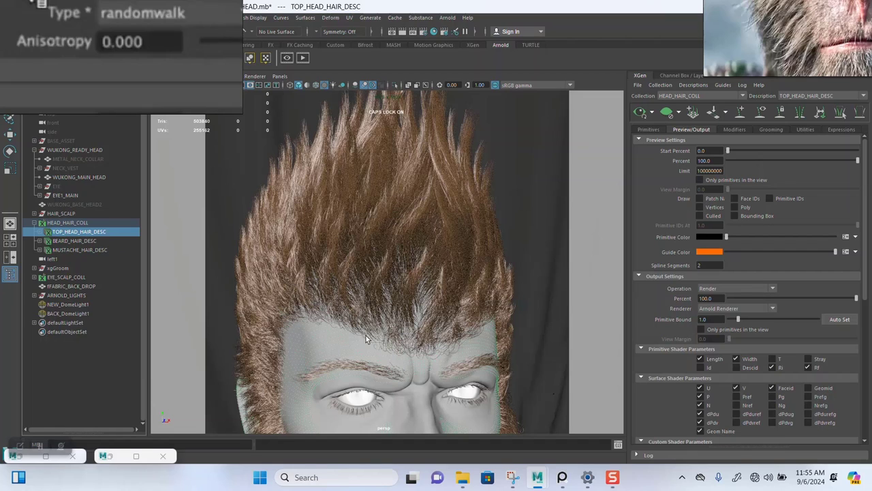
Step: Frame the forehead and choose Assign New Material for the selected top-head hair
{"action": "scroll", "coordinate": [380, 338], "scroll_direction": "up", "scroll_amount": 5}
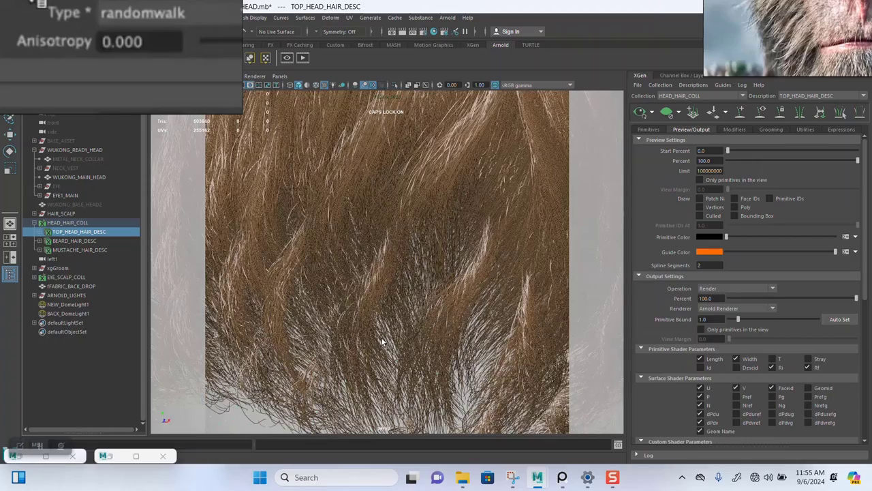
{"action": "middle_click_drag", "start_coordinate": [383, 341], "coordinate": [383, 238], "text": "alt"}
{"action": "scroll", "coordinate": [385, 245], "scroll_direction": "down", "scroll_amount": 2}
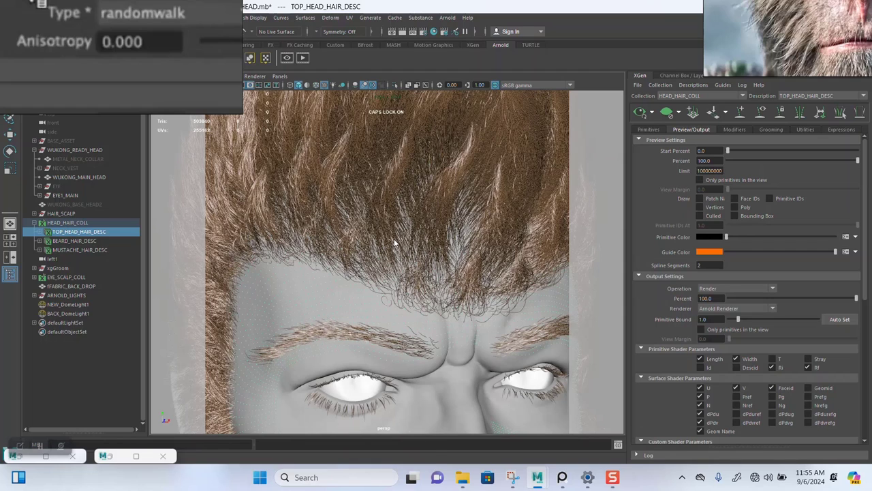
{"action": "right_click_drag", "start_coordinate": [394, 239], "coordinate": [380, 468]}
{"action": "left_click", "coordinate": [324, 233]}
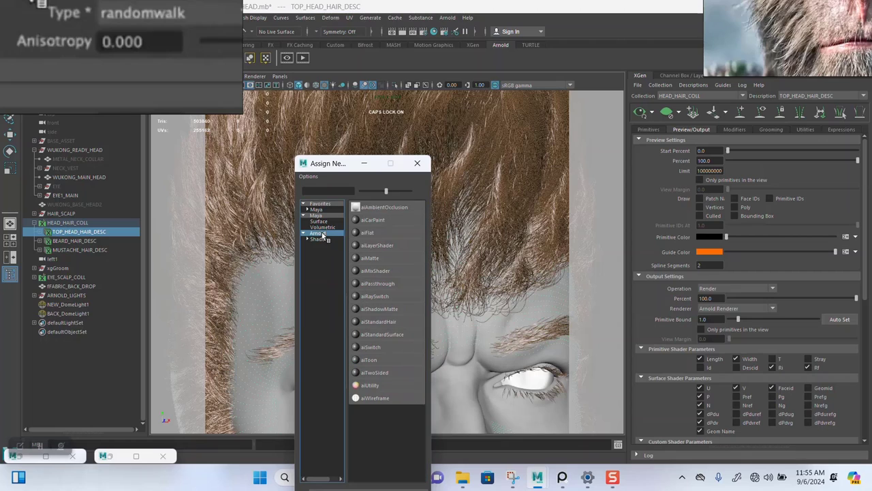
Step: Undo the accidental aiStandardSurface assignment, reselect TOP_HEAD_HAIR_DESC and reopen Assign New Material
{"action": "left_click", "coordinate": [381, 335]}
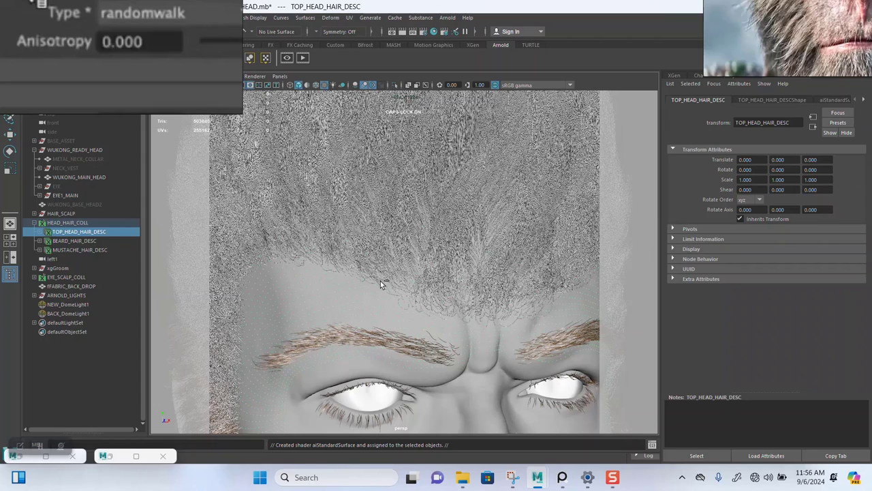
{"action": "key", "text": "ctrl+z"}
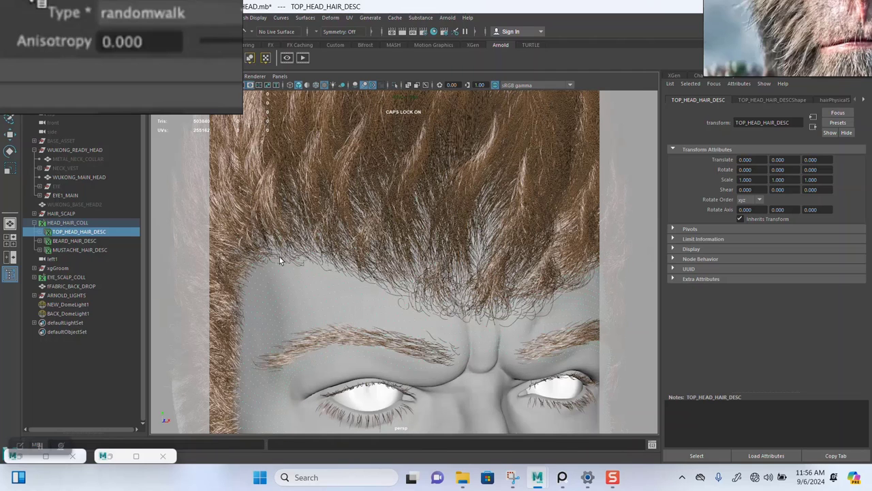
{"action": "left_click", "coordinate": [69, 222]}
{"action": "left_click", "coordinate": [72, 231]}
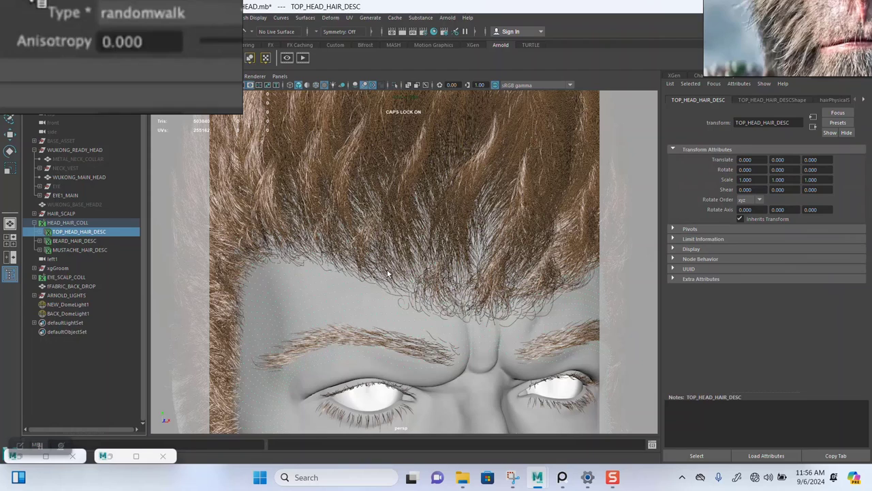
{"action": "right_click_drag", "start_coordinate": [387, 273], "coordinate": [383, 463]}
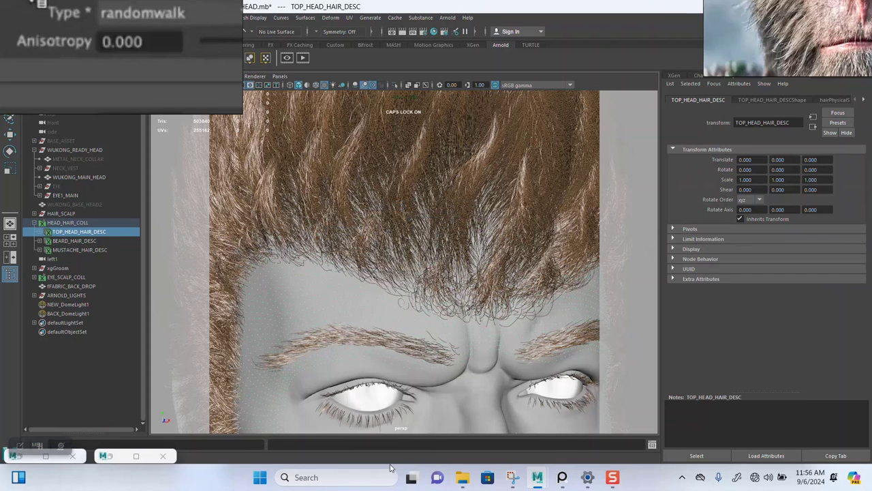
{"action": "left_click", "coordinate": [317, 233]}
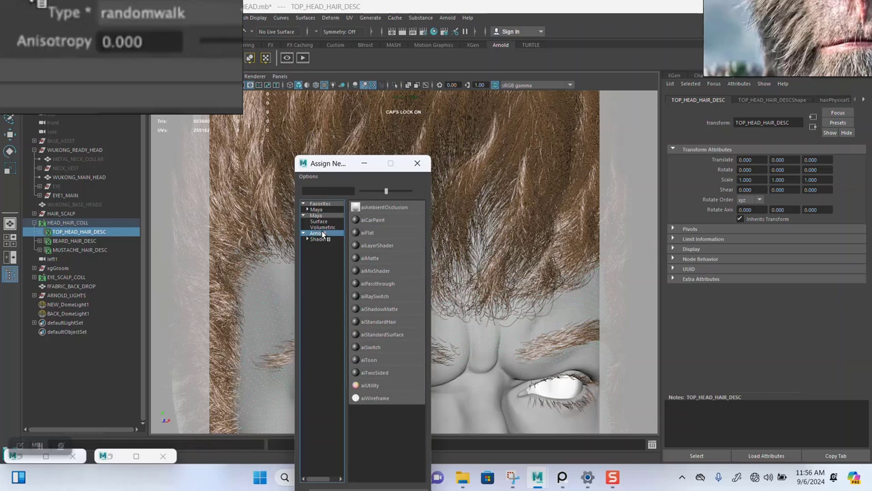
Step: Assign a new aiStandardHair shader to the top-head hair and move the monkey reference aside
{"action": "left_click", "coordinate": [378, 322]}
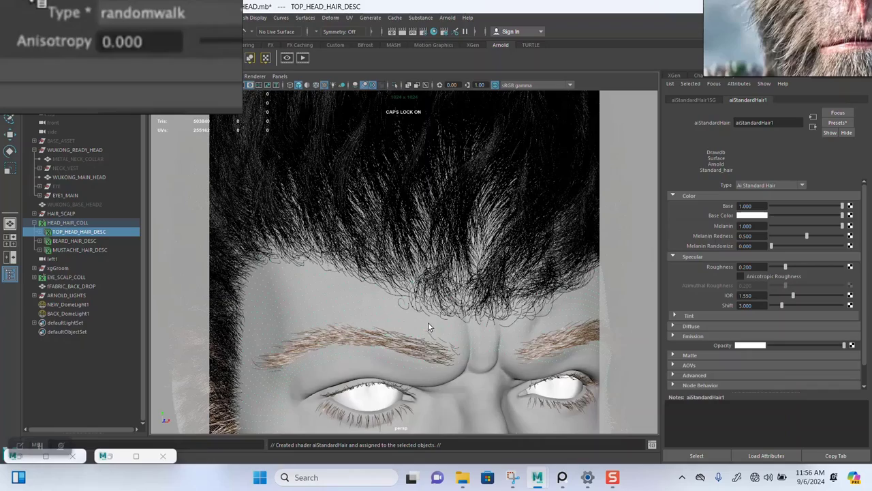
{"action": "scroll", "coordinate": [420, 309], "scroll_direction": "down", "scroll_amount": 2}
{"action": "scroll", "coordinate": [420, 309], "scroll_direction": "up", "scroll_amount": 2}
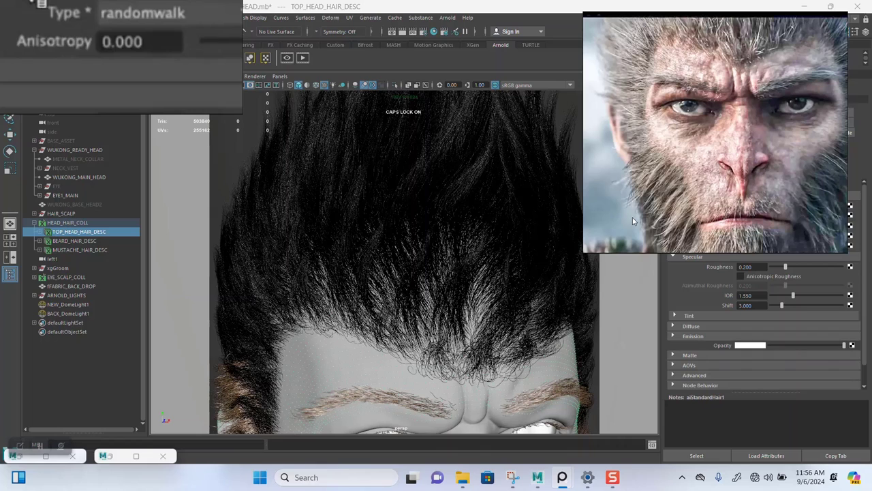
{"action": "left_click_drag", "start_coordinate": [636, 216], "coordinate": [663, 151]}
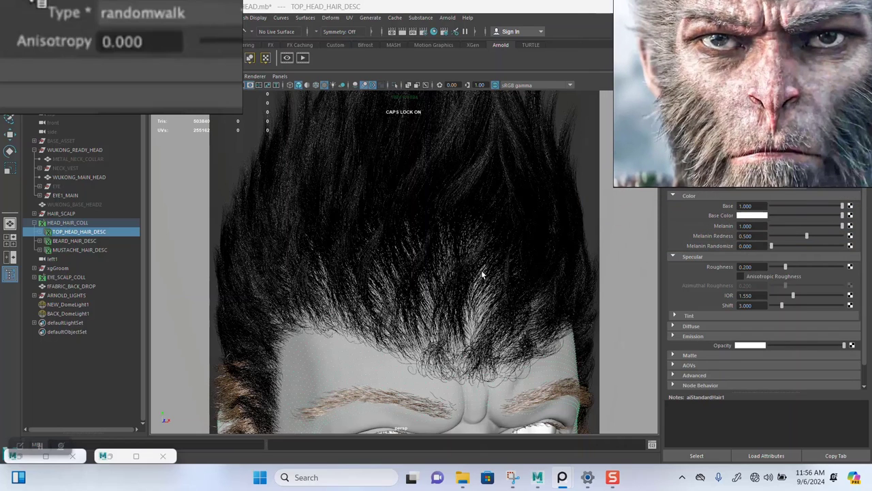
{"action": "scroll", "coordinate": [481, 274], "scroll_direction": "down", "scroll_amount": 2}
{"action": "left_click_drag", "start_coordinate": [867, 164], "coordinate": [523, 69]}
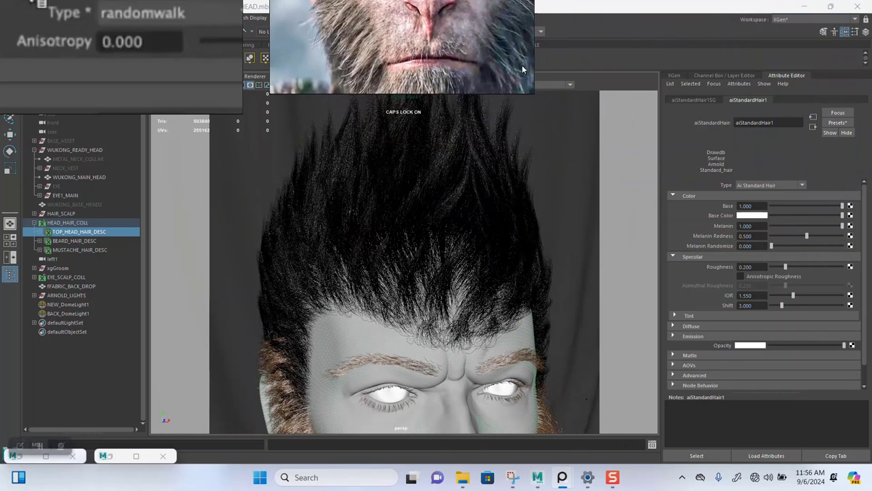
Step: Rename the shader AI_TOP_HEAD_HAIR, save the scene, and show its settings
{"action": "double_click", "coordinate": [781, 122]}
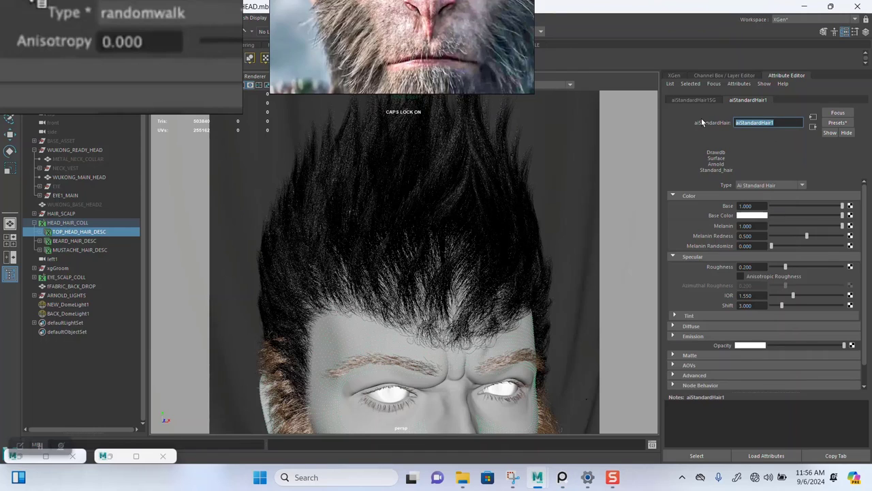
{"action": "type", "text": "Ai TOP HEAD HAIR"}
{"action": "key", "text": "Return"}
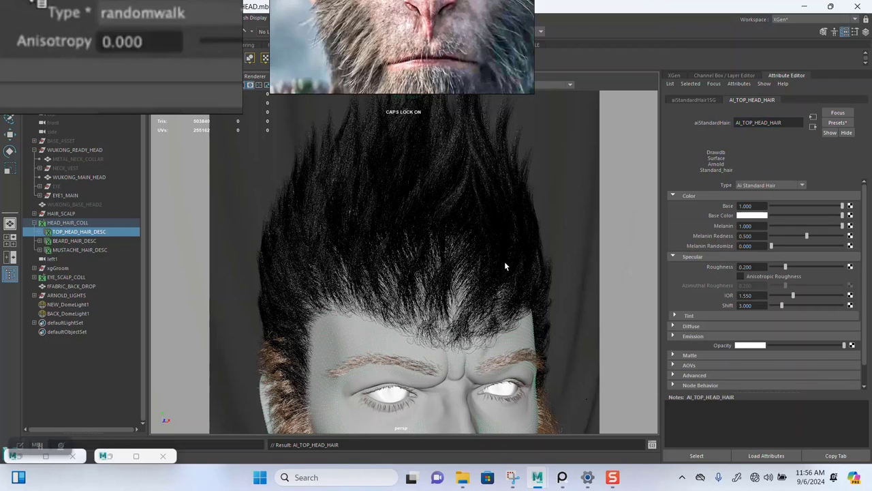
{"action": "key", "text": "ctrl+s"}
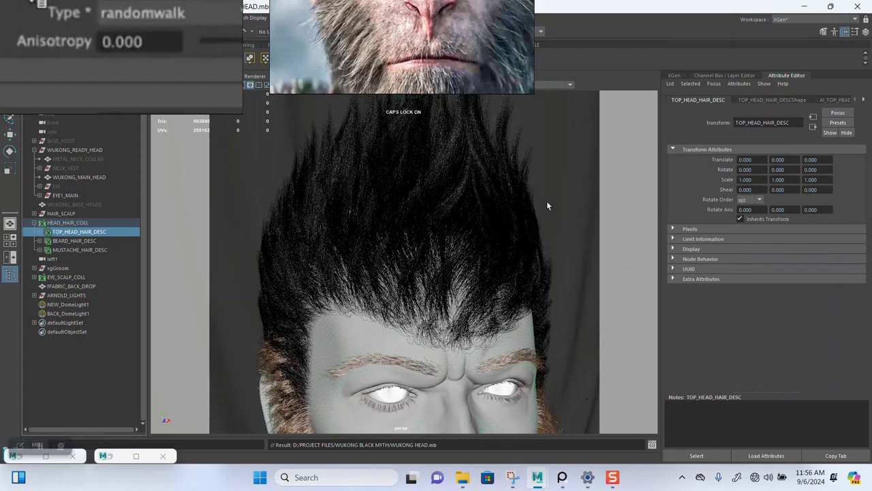
{"action": "left_click", "coordinate": [862, 101]}
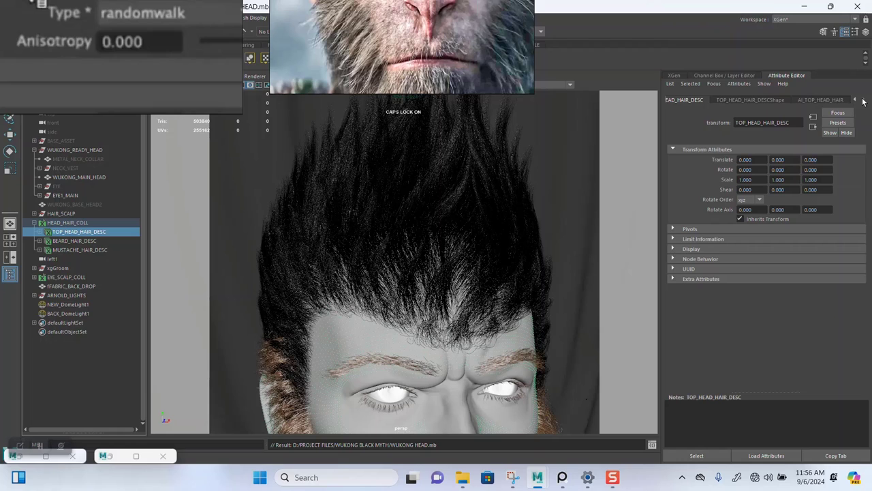
{"action": "left_click", "coordinate": [829, 100]}
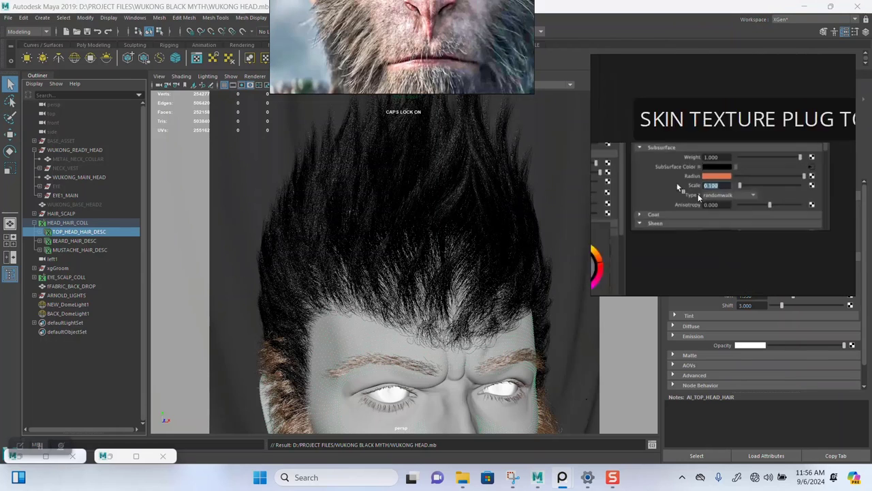
Step: Open D:/PUREREF/PURE REF/XGEN.pur from PureRef's Open recent menu
{"action": "scroll", "coordinate": [698, 196], "scroll_direction": "down", "scroll_amount": 5}
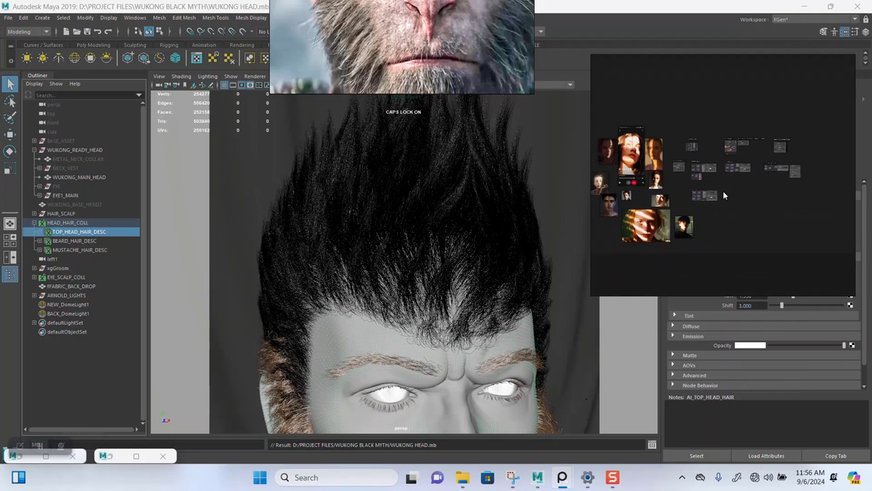
{"action": "scroll", "coordinate": [717, 187], "scroll_direction": "up", "scroll_amount": 5}
{"action": "right_click", "coordinate": [772, 210]}
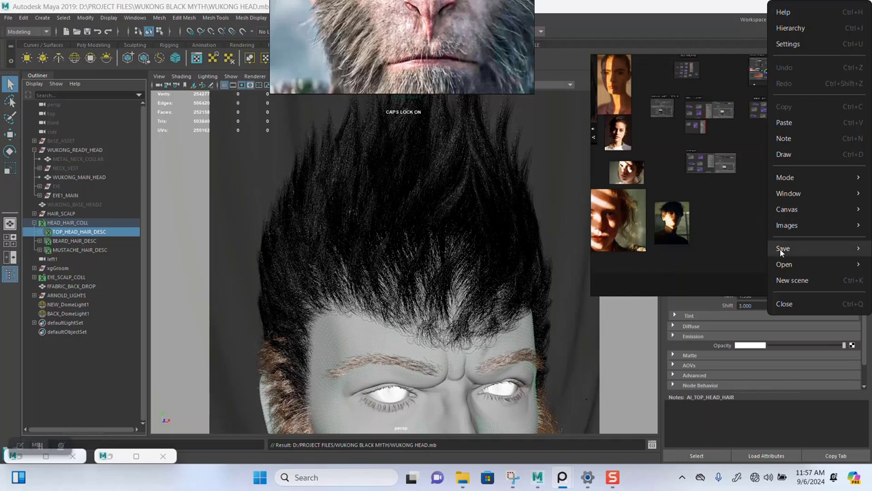
{"action": "mouse_move", "coordinate": [785, 263]}
{"action": "mouse_move", "coordinate": [709, 279]}
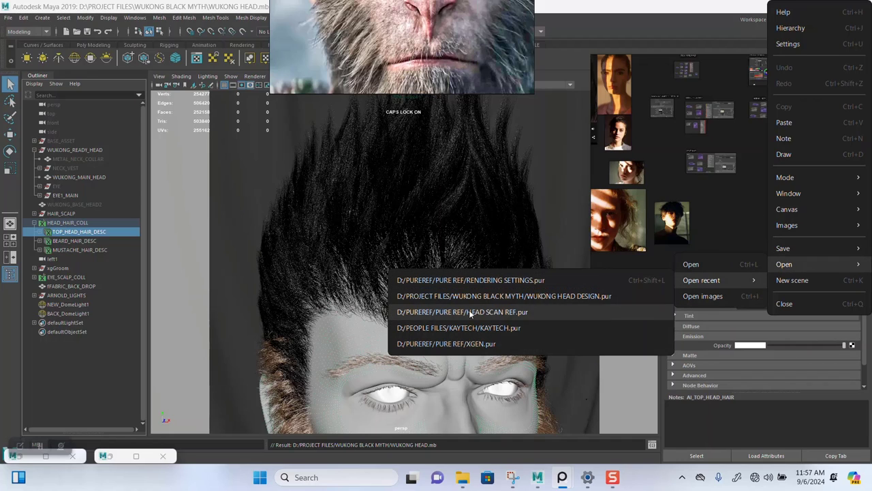
{"action": "left_click", "coordinate": [447, 344]}
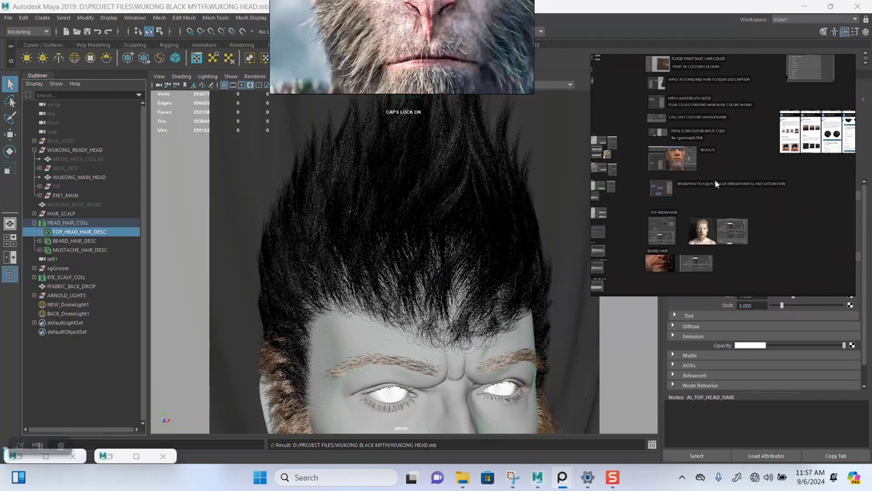
Step: Reposition the board and zoom in on the custom shader note
{"action": "left_click_drag", "start_coordinate": [714, 180], "coordinate": [627, 173]}
{"action": "scroll", "coordinate": [615, 194], "scroll_direction": "up", "scroll_amount": 4}
{"action": "middle_click_drag", "start_coordinate": [614, 194], "coordinate": [666, 243]}
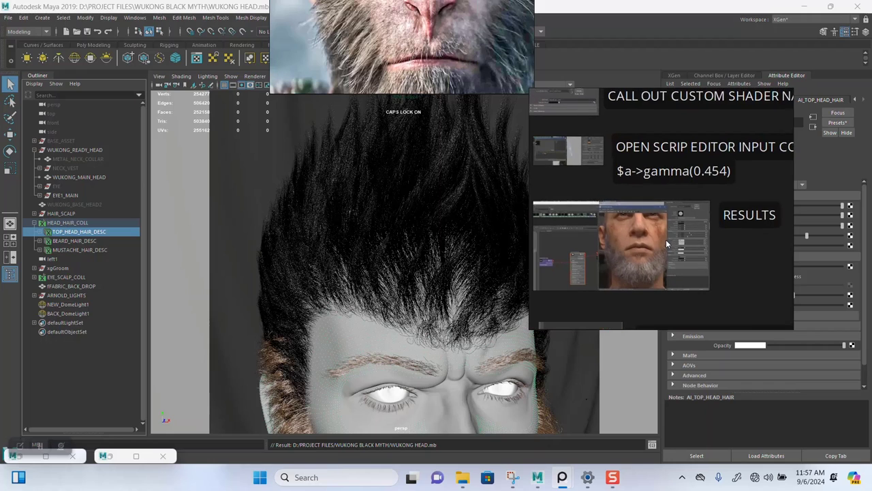
{"action": "scroll", "coordinate": [665, 242], "scroll_direction": "down", "scroll_amount": 2}
{"action": "scroll", "coordinate": [653, 262], "scroll_direction": "up", "scroll_amount": 5}
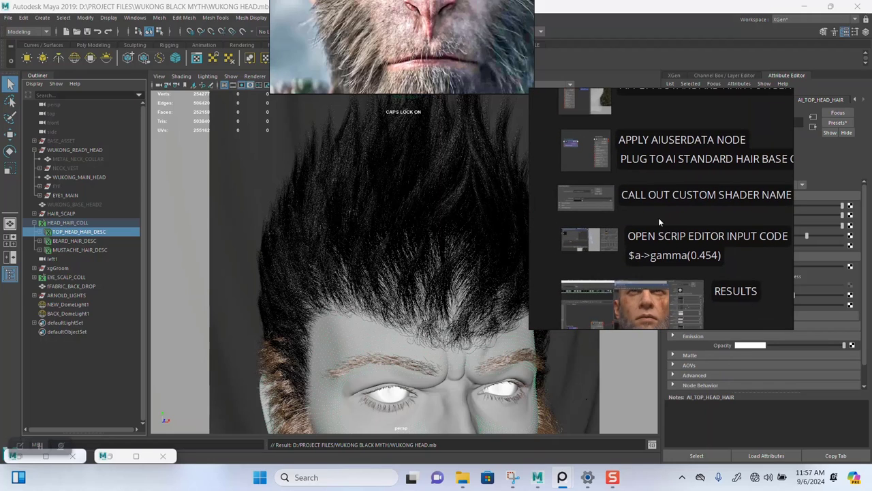
{"action": "scroll", "coordinate": [642, 236], "scroll_direction": "up", "scroll_amount": 5}
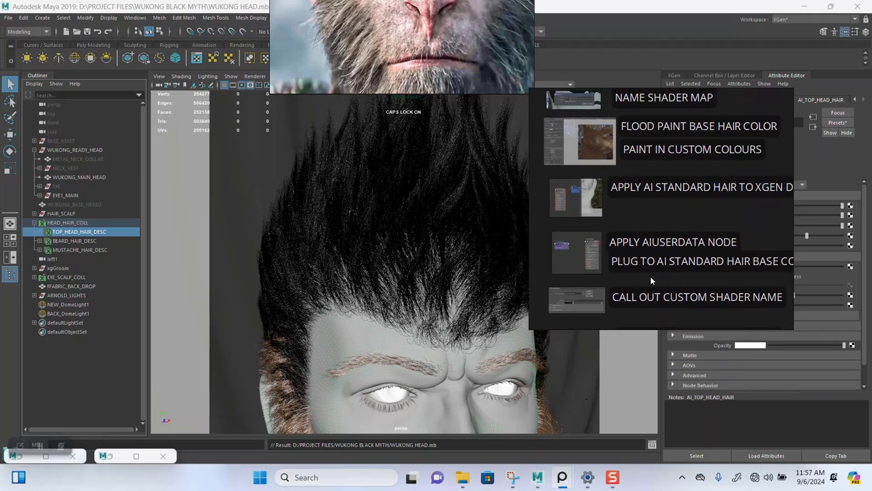
{"action": "scroll", "coordinate": [644, 252], "scroll_direction": "up", "scroll_amount": 3}
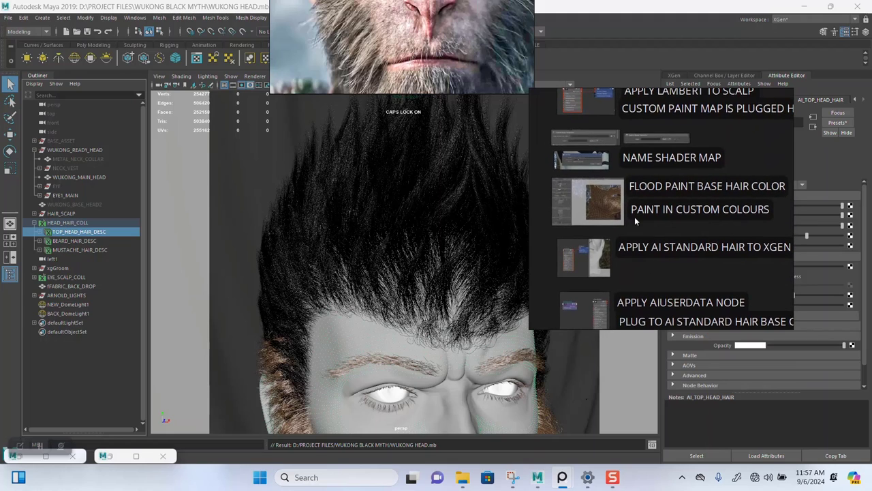
{"action": "scroll", "coordinate": [623, 213], "scroll_direction": "up", "scroll_amount": 2}
{"action": "scroll", "coordinate": [617, 213], "scroll_direction": "up", "scroll_amount": 3}
{"action": "scroll", "coordinate": [607, 218], "scroll_direction": "up", "scroll_amount": 2}
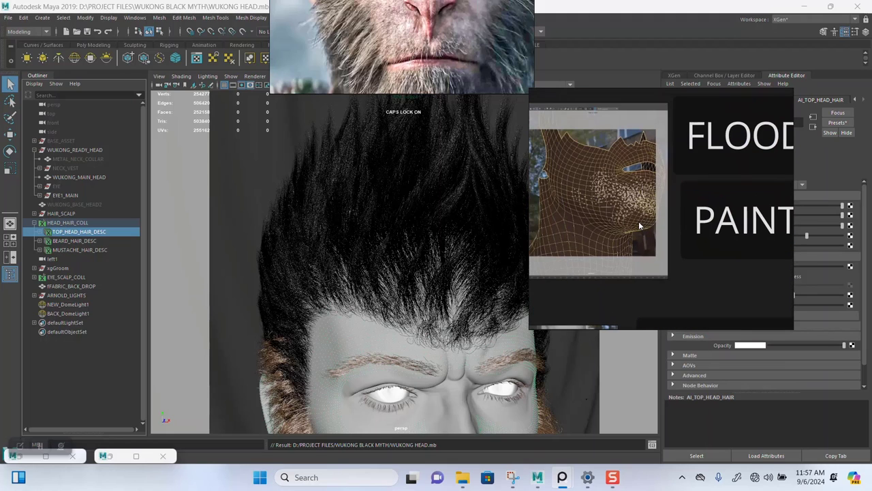
{"action": "scroll", "coordinate": [639, 225], "scroll_direction": "down", "scroll_amount": 2}
{"action": "scroll", "coordinate": [665, 214], "scroll_direction": "up", "scroll_amount": 2}
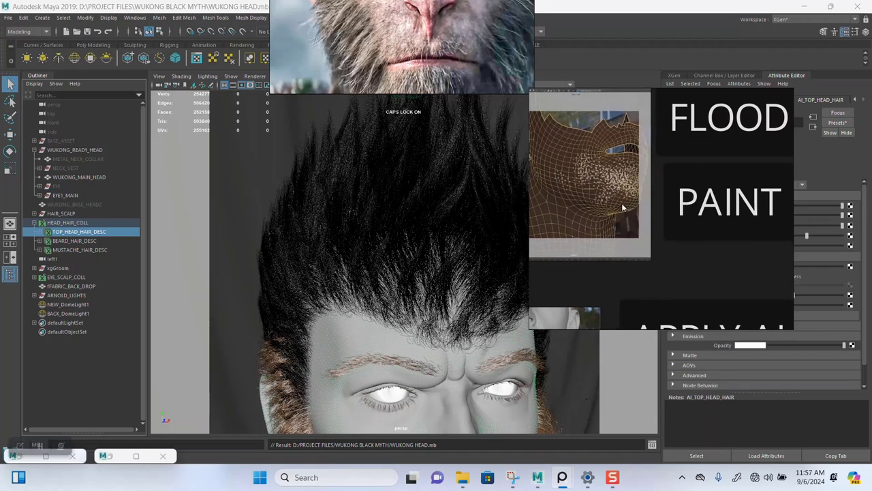
Step: Pan past the hair-paint thumbnail and RESULTS note to the full step list and Arnold docs
{"action": "mouse_move", "coordinate": [668, 213]}
{"action": "middle_mouse_down"}
{"action": "mouse_move", "coordinate": [664, 238]}
{"action": "mouse_move", "coordinate": [638, 272]}
{"action": "mouse_move", "coordinate": [651, 184]}
{"action": "middle_mouse_up"}
{"action": "scroll", "coordinate": [639, 272], "scroll_direction": "down", "scroll_amount": 3}
{"action": "scroll", "coordinate": [640, 267], "scroll_direction": "down", "scroll_amount": 2}
{"action": "scroll", "coordinate": [676, 227], "scroll_direction": "up", "scroll_amount": 8}
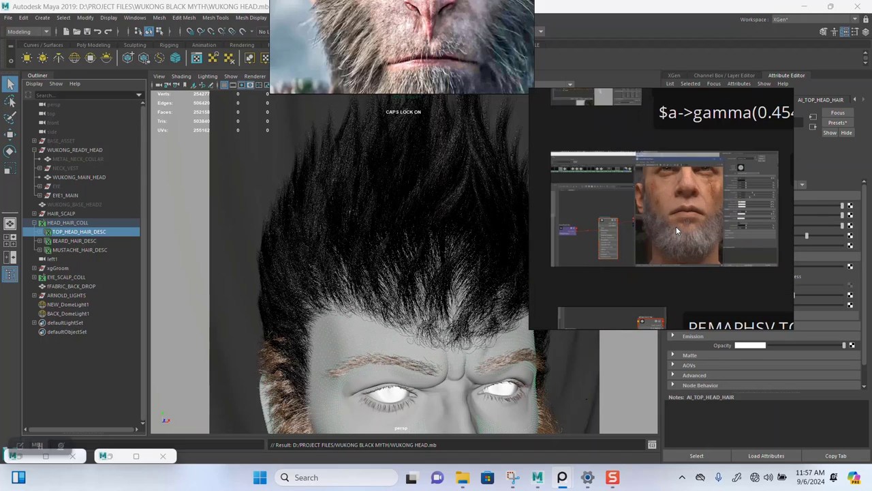
{"action": "scroll", "coordinate": [661, 213], "scroll_direction": "down", "scroll_amount": 6}
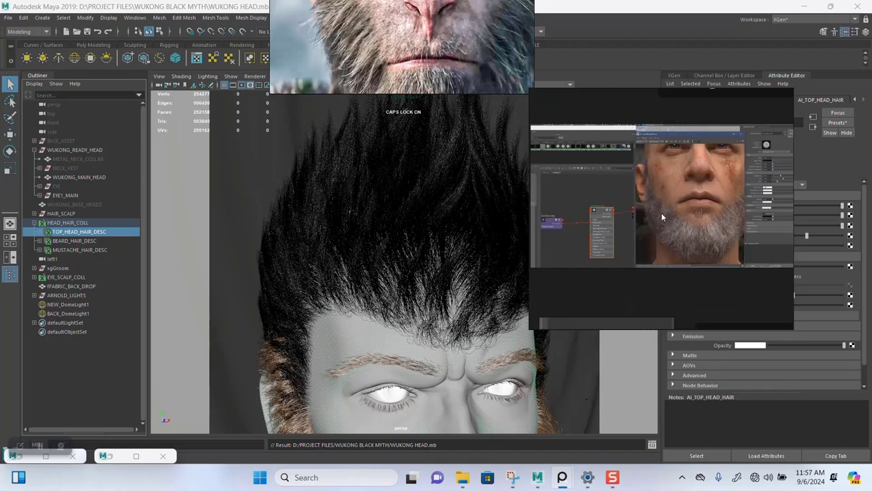
{"action": "middle_click_drag", "start_coordinate": [637, 202], "coordinate": [660, 162]}
{"action": "scroll", "coordinate": [646, 202], "scroll_direction": "down", "scroll_amount": 2}
{"action": "scroll", "coordinate": [661, 163], "scroll_direction": "up", "scroll_amount": 1}
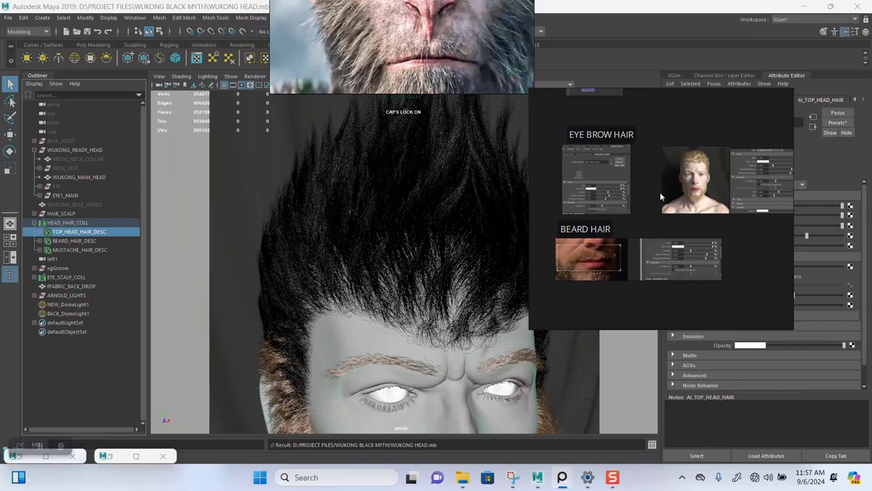
{"action": "scroll", "coordinate": [645, 235], "scroll_direction": "down", "scroll_amount": 3}
{"action": "scroll", "coordinate": [645, 235], "scroll_direction": "up", "scroll_amount": 3}
{"action": "mouse_move", "coordinate": [645, 236]}
{"action": "middle_mouse_down"}
{"action": "mouse_move", "coordinate": [626, 252]}
{"action": "mouse_move", "coordinate": [655, 248]}
{"action": "middle_mouse_up"}
{"action": "scroll", "coordinate": [627, 252], "scroll_direction": "down", "scroll_amount": 3}
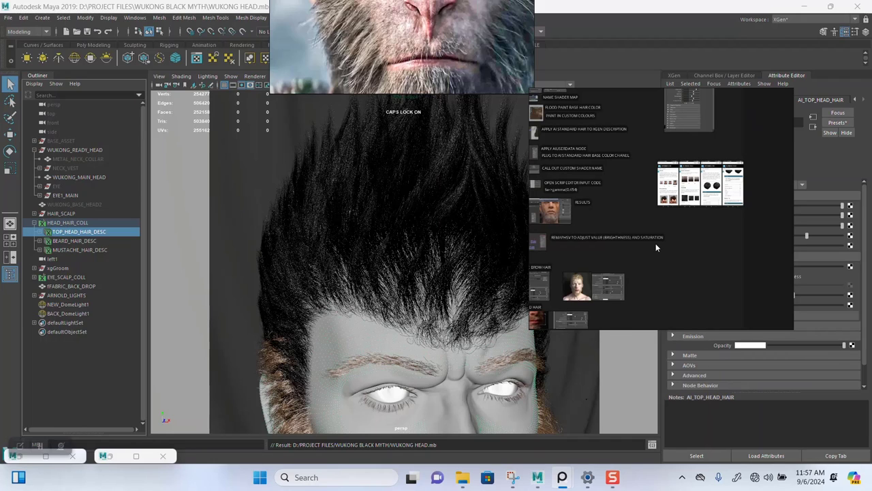
{"action": "scroll", "coordinate": [676, 196], "scroll_direction": "up", "scroll_amount": 3}
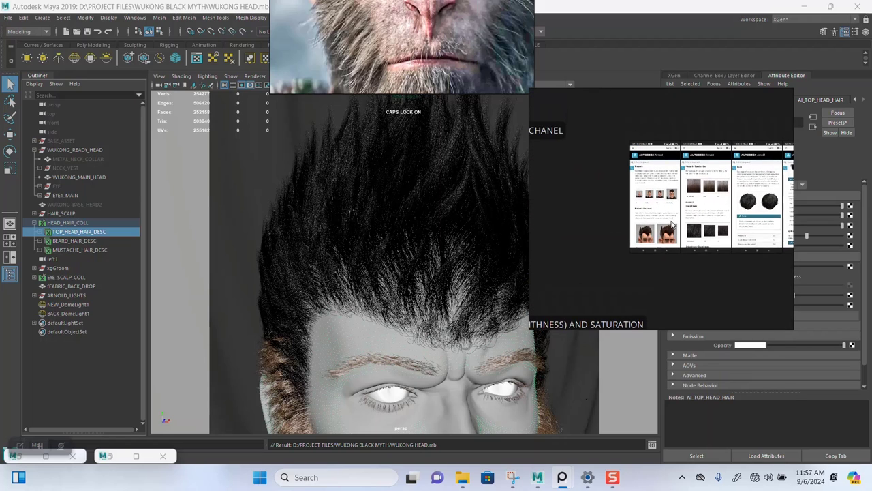
Step: Zoom and pan the PureRef board to the Arnold Melanin page and the Melanin Redness text below it
{"action": "scroll", "coordinate": [660, 197], "scroll_direction": "up", "scroll_amount": 3}
{"action": "middle_click_drag", "start_coordinate": [660, 197], "coordinate": [635, 183]}
{"action": "scroll", "coordinate": [659, 249], "scroll_direction": "down", "scroll_amount": 2}
{"action": "scroll", "coordinate": [659, 267], "scroll_direction": "up", "scroll_amount": 2}
{"action": "scroll", "coordinate": [659, 267], "scroll_direction": "up", "scroll_amount": 2}
{"action": "middle_click_drag", "start_coordinate": [637, 225], "coordinate": [640, 192]}
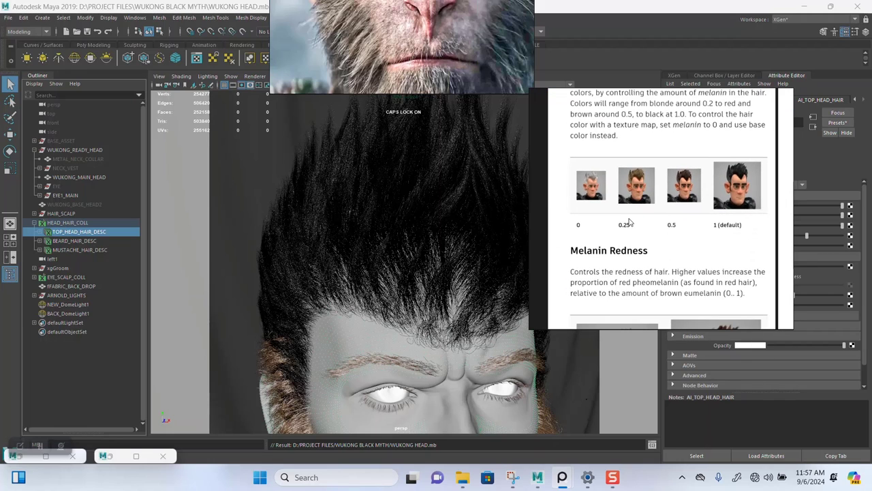
{"action": "scroll", "coordinate": [627, 224], "scroll_direction": "up", "scroll_amount": 1}
{"action": "left_click_drag", "start_coordinate": [669, 244], "coordinate": [563, 232]}
Step: Zoom in on the melanin example portraits, from the 0 melanin example to their value labels
{"action": "scroll", "coordinate": [563, 232], "scroll_direction": "down", "scroll_amount": 5}
{"action": "scroll", "coordinate": [565, 232], "scroll_direction": "up", "scroll_amount": 3}
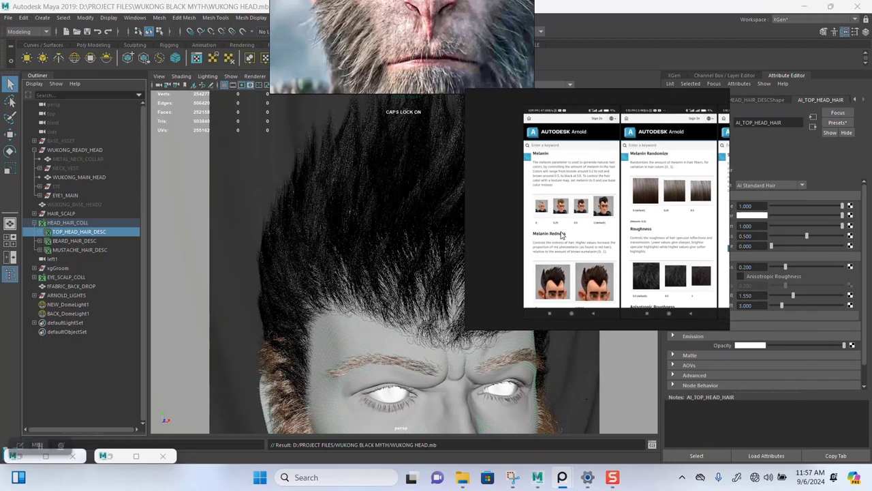
{"action": "scroll", "coordinate": [578, 190], "scroll_direction": "up", "scroll_amount": 1}
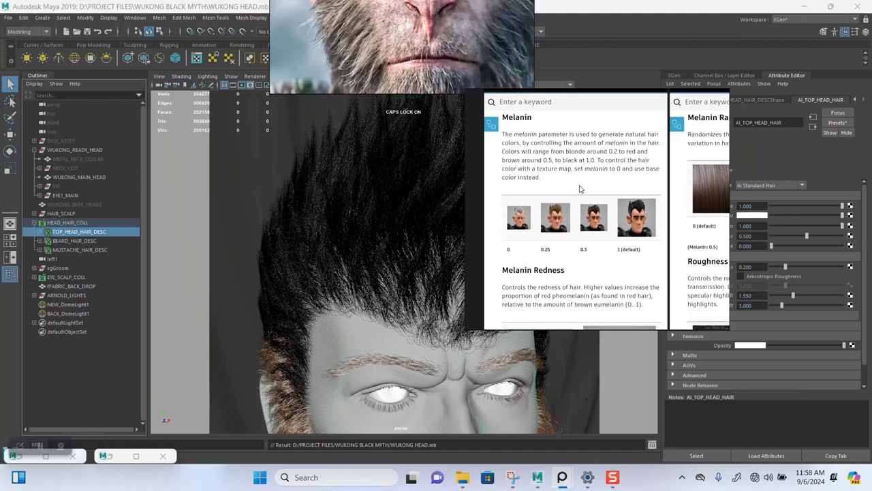
{"action": "scroll", "coordinate": [571, 212], "scroll_direction": "up", "scroll_amount": 2}
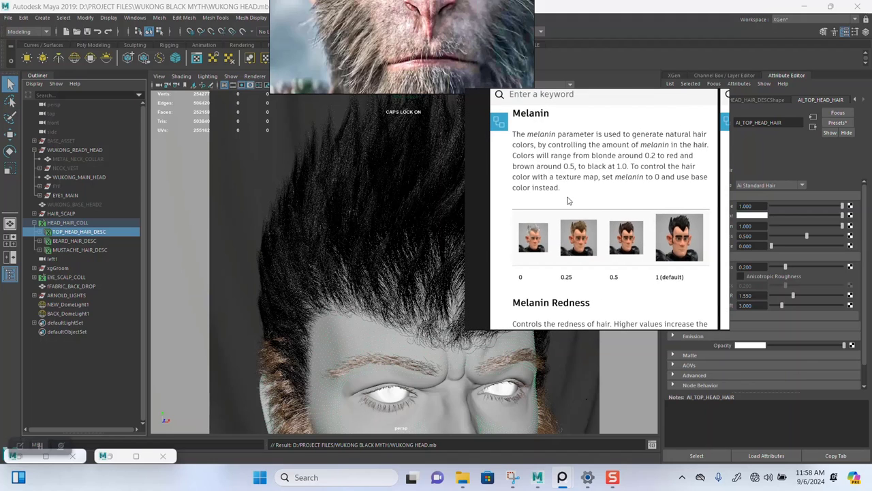
{"action": "scroll", "coordinate": [566, 209], "scroll_direction": "up", "scroll_amount": 2}
{"action": "scroll", "coordinate": [563, 224], "scroll_direction": "down", "scroll_amount": 3}
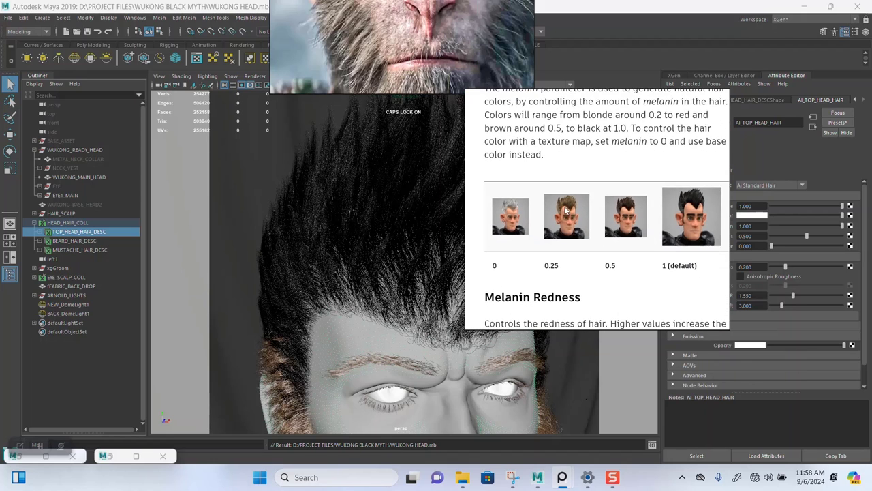
{"action": "scroll", "coordinate": [540, 219], "scroll_direction": "up", "scroll_amount": 3}
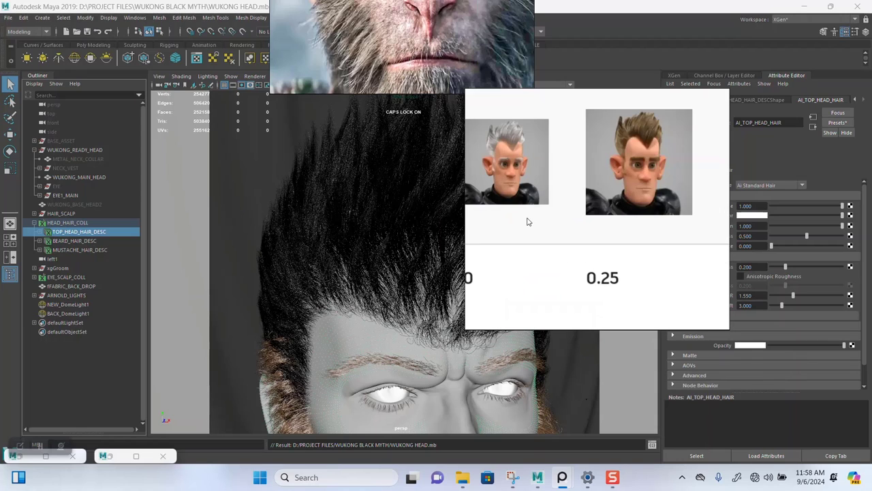
{"action": "middle_click_drag", "start_coordinate": [525, 220], "coordinate": [613, 223]}
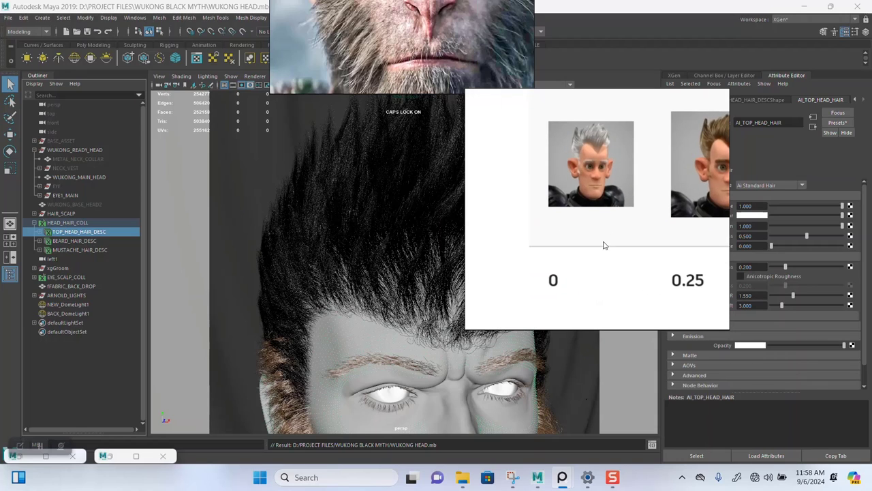
{"action": "scroll", "coordinate": [604, 246], "scroll_direction": "up", "scroll_amount": 4}
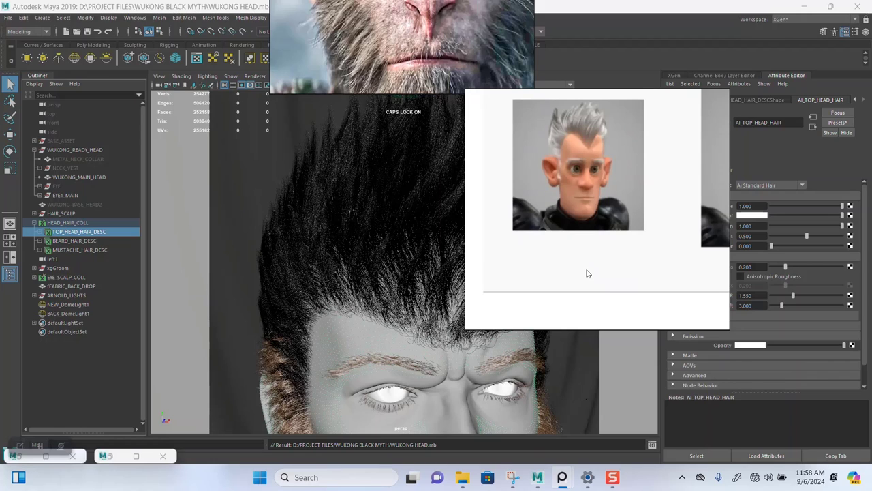
{"action": "middle_click_drag", "start_coordinate": [586, 274], "coordinate": [574, 257]}
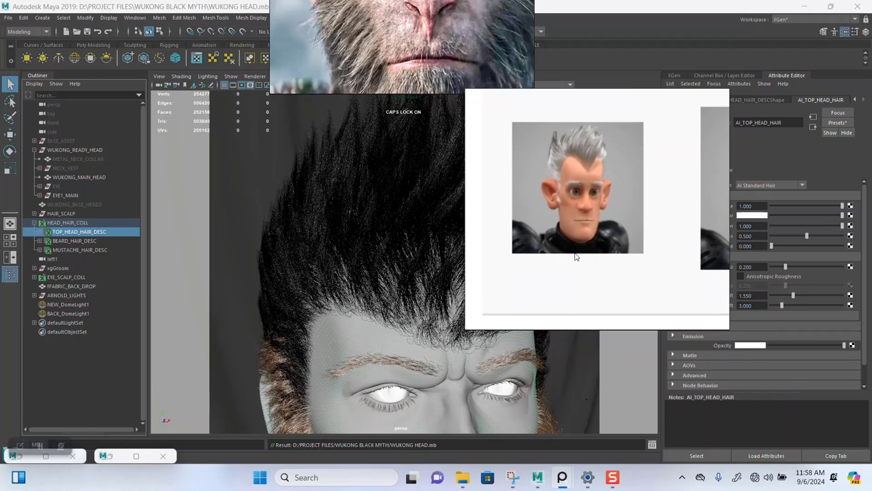
{"action": "scroll", "coordinate": [579, 246], "scroll_direction": "up", "scroll_amount": 3}
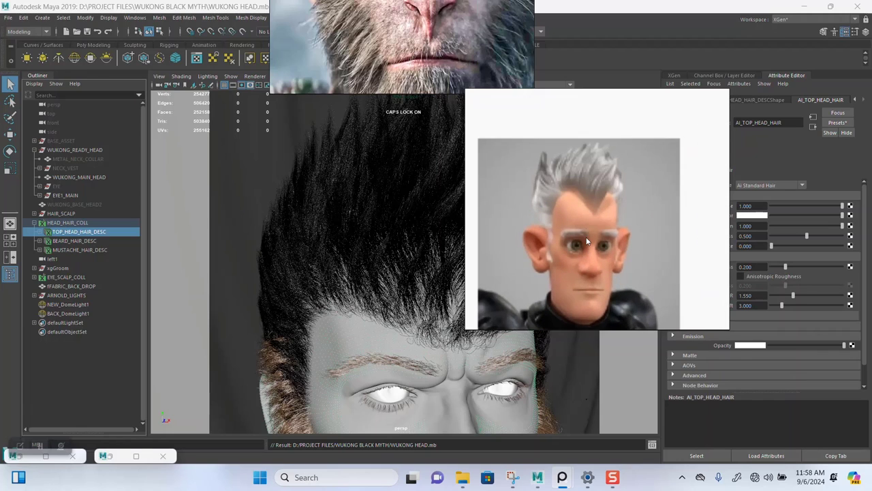
{"action": "scroll", "coordinate": [589, 180], "scroll_direction": "up", "scroll_amount": 2}
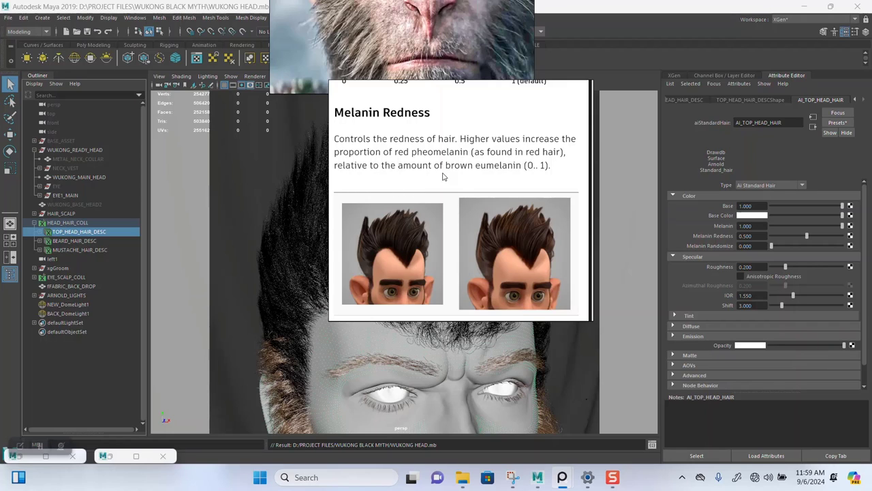
{"action": "scroll", "coordinate": [459, 206], "scroll_direction": "down", "scroll_amount": 2}
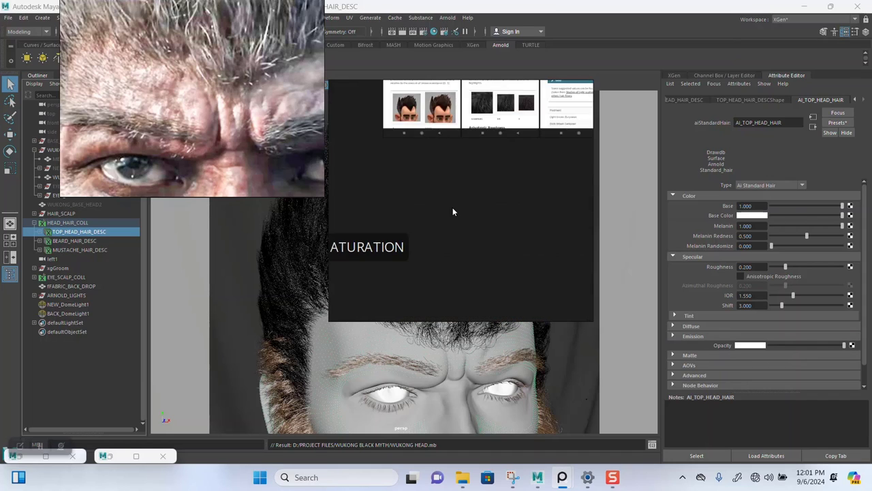
Step: Zoom into the BEARD HAIR screenshot's saved melanin settings on the PureRef board
{"action": "scroll", "coordinate": [480, 174], "scroll_direction": "down", "scroll_amount": 3}
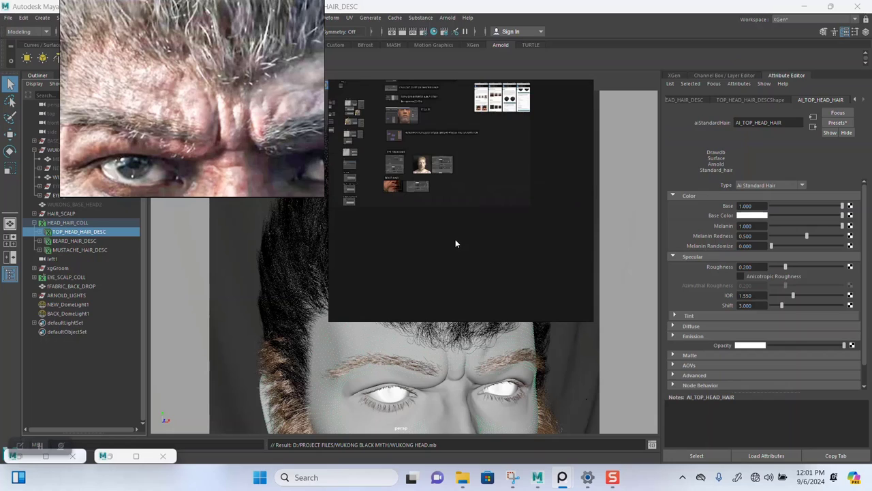
{"action": "scroll", "coordinate": [416, 188], "scroll_direction": "up", "scroll_amount": 8}
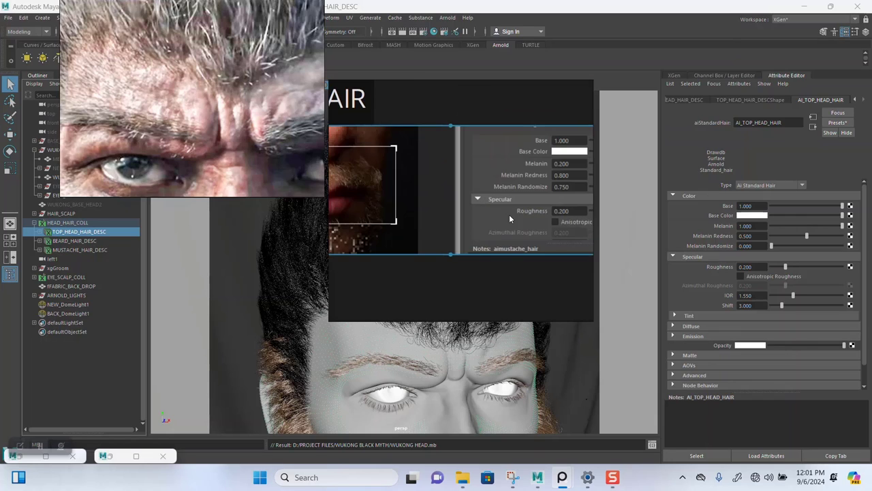
{"action": "scroll", "coordinate": [469, 221], "scroll_direction": "up", "scroll_amount": 4}
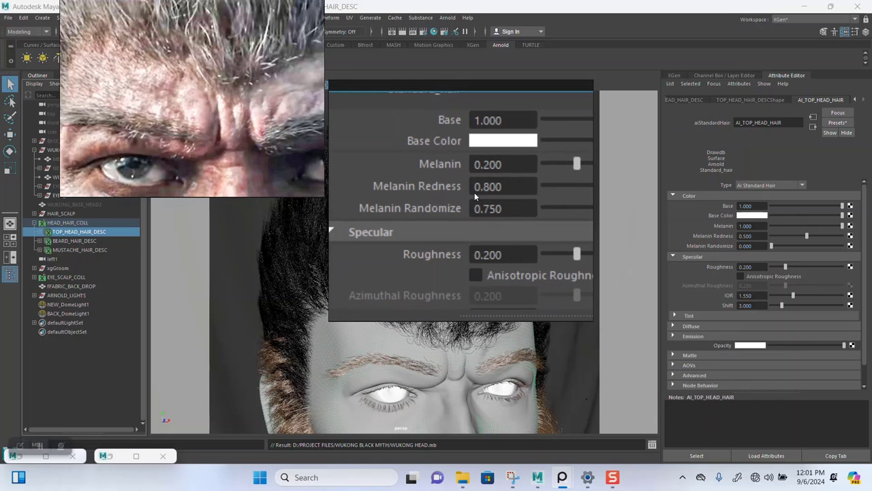
{"action": "scroll", "coordinate": [456, 207], "scroll_direction": "down", "scroll_amount": 3}
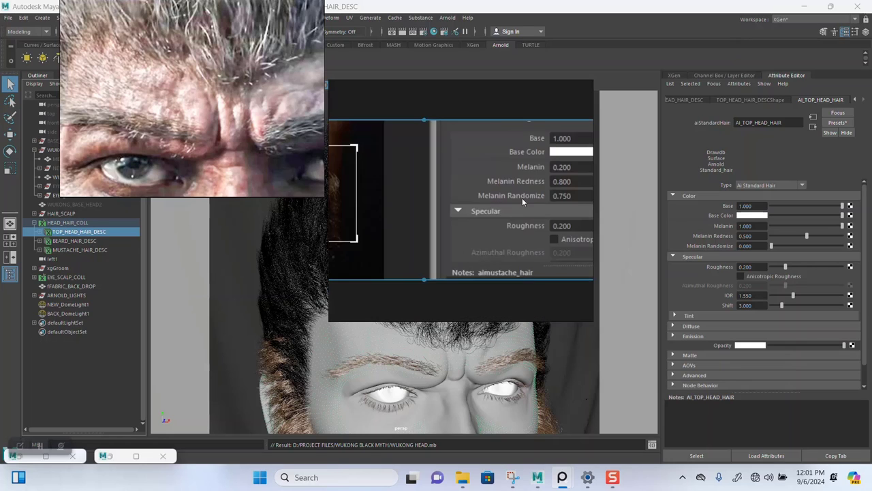
{"action": "scroll", "coordinate": [413, 211], "scroll_direction": "up", "scroll_amount": 3}
{"action": "scroll", "coordinate": [413, 206], "scroll_direction": "down", "scroll_amount": 2}
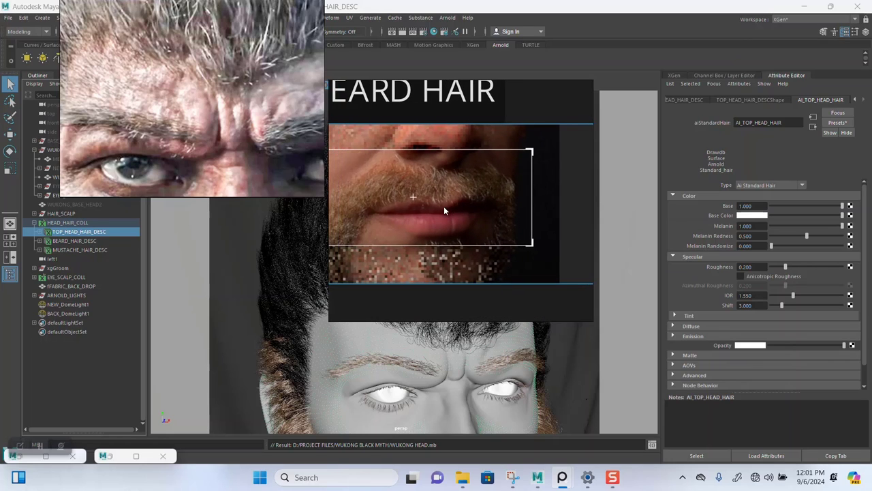
{"action": "middle_click_drag", "start_coordinate": [444, 206], "coordinate": [371, 211]}
{"action": "scroll", "coordinate": [473, 210], "scroll_direction": "up", "scroll_amount": 3}
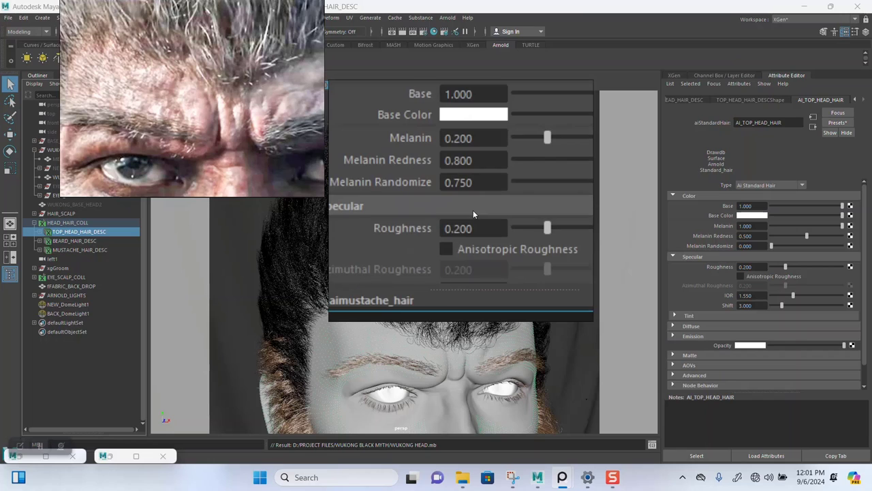
{"action": "scroll", "coordinate": [470, 204], "scroll_direction": "up", "scroll_amount": 3}
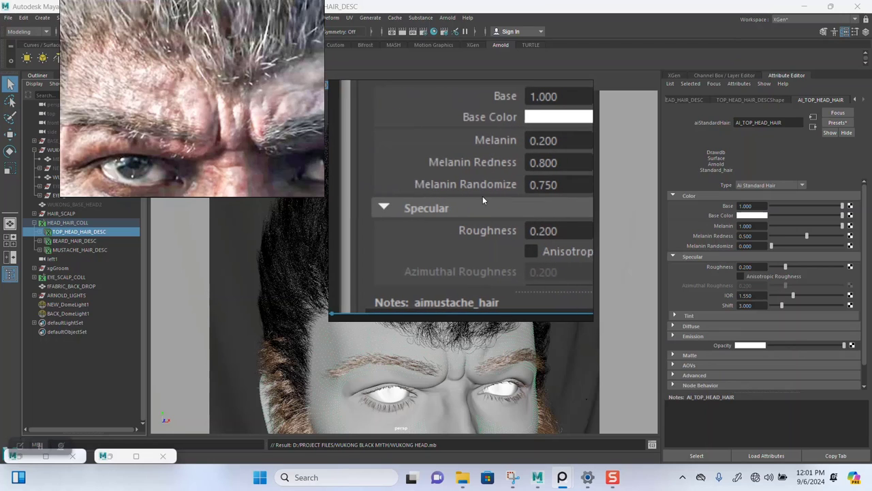
{"action": "scroll", "coordinate": [482, 196], "scroll_direction": "down", "scroll_amount": 2}
Step: Inspect the beard-and-lips close-up, then zoom out and pan to the Arnold documentation screenshots
{"action": "middle_click_drag", "start_coordinate": [482, 195], "coordinate": [490, 196]}
{"action": "scroll", "coordinate": [430, 191], "scroll_direction": "up", "scroll_amount": 2}
{"action": "scroll", "coordinate": [426, 187], "scroll_direction": "up", "scroll_amount": 3}
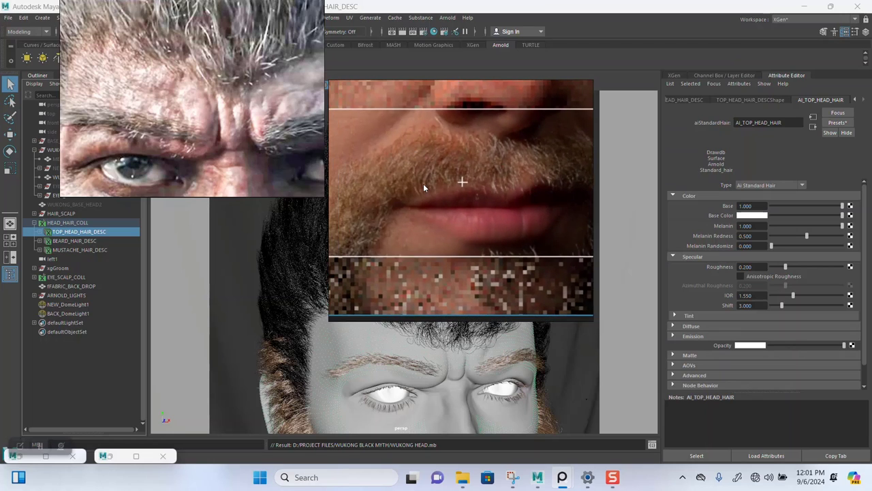
{"action": "scroll", "coordinate": [422, 176], "scroll_direction": "up", "scroll_amount": 1}
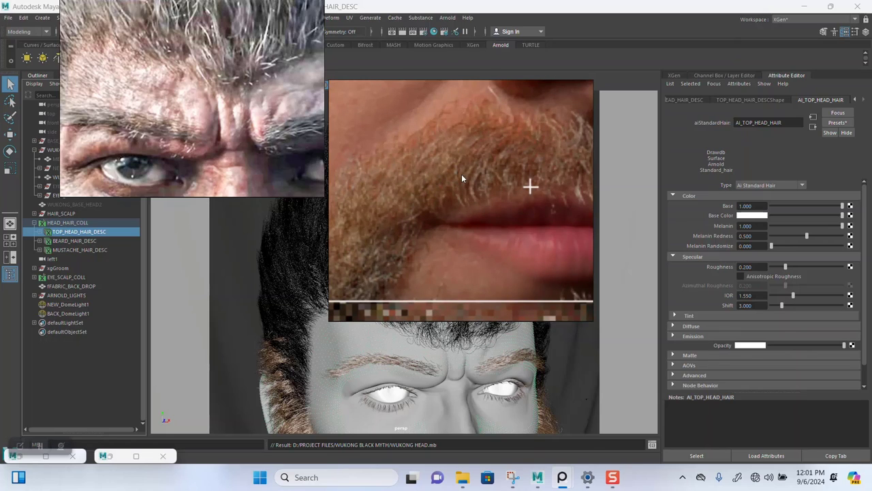
{"action": "scroll", "coordinate": [454, 189], "scroll_direction": "down", "scroll_amount": 2}
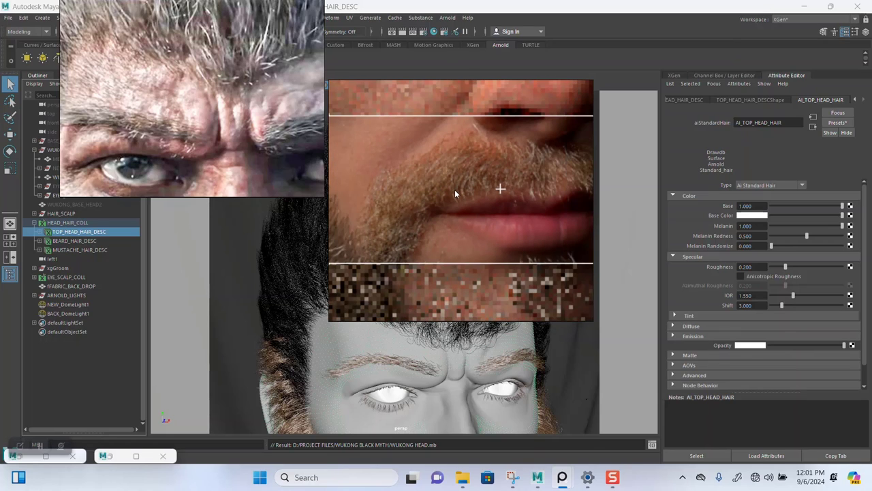
{"action": "middle_click_drag", "start_coordinate": [460, 190], "coordinate": [464, 201]}
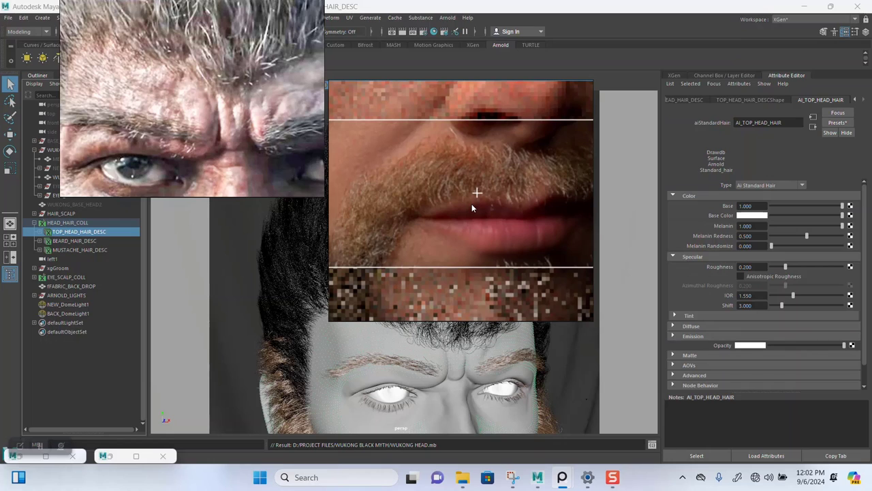
{"action": "mouse_move", "coordinate": [511, 208]}
{"action": "left_mouse_down"}
{"action": "mouse_move", "coordinate": [575, 197]}
{"action": "mouse_move", "coordinate": [517, 200]}
{"action": "left_mouse_up"}
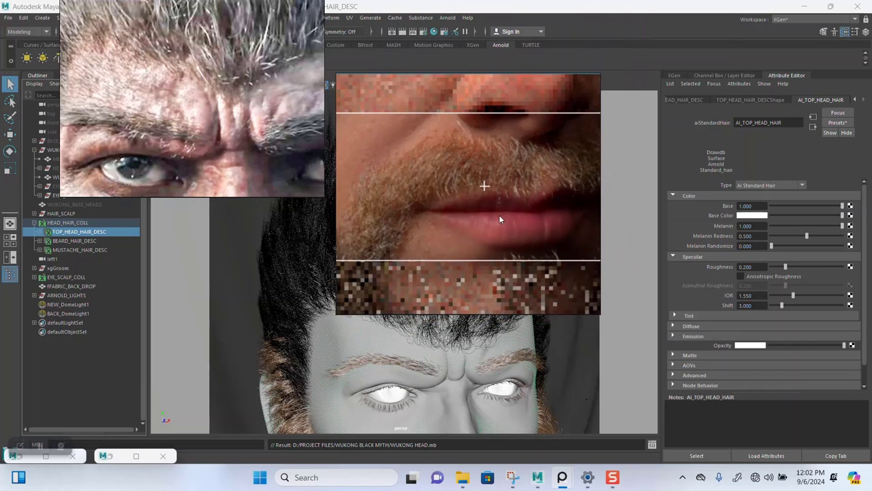
{"action": "scroll", "coordinate": [549, 200], "scroll_direction": "down", "scroll_amount": 10}
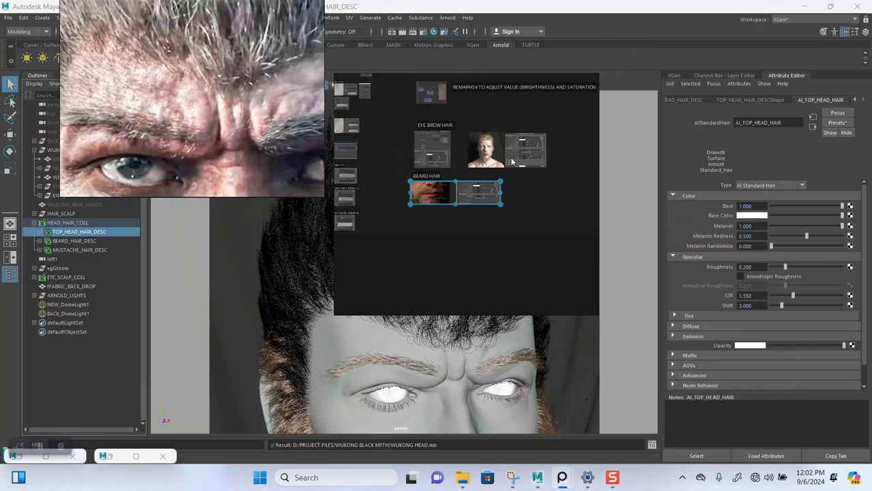
{"action": "middle_click_drag", "start_coordinate": [493, 189], "coordinate": [430, 225]}
Step: Center the board on the 0.5 and 1 (default) melanin examples and try Melanin 0 on AI_TOP_HEAD_HAIR
{"action": "scroll", "coordinate": [443, 205], "scroll_direction": "up", "scroll_amount": 5}
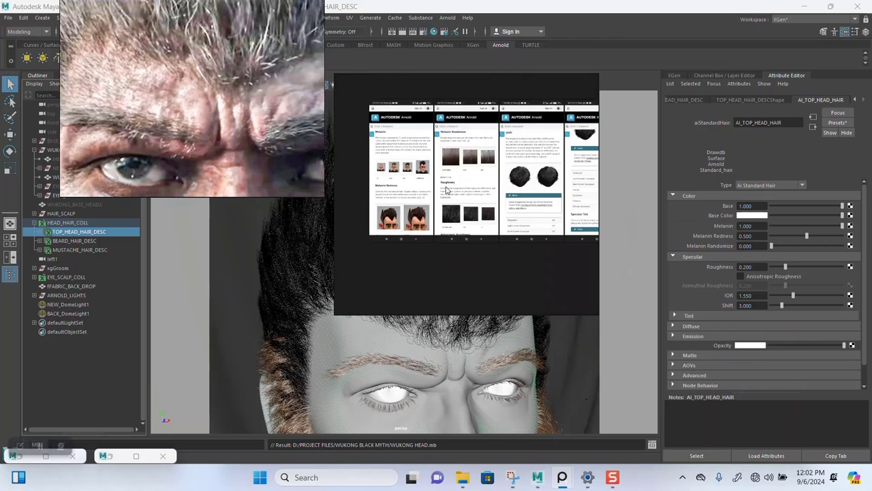
{"action": "scroll", "coordinate": [450, 197], "scroll_direction": "up", "scroll_amount": 6}
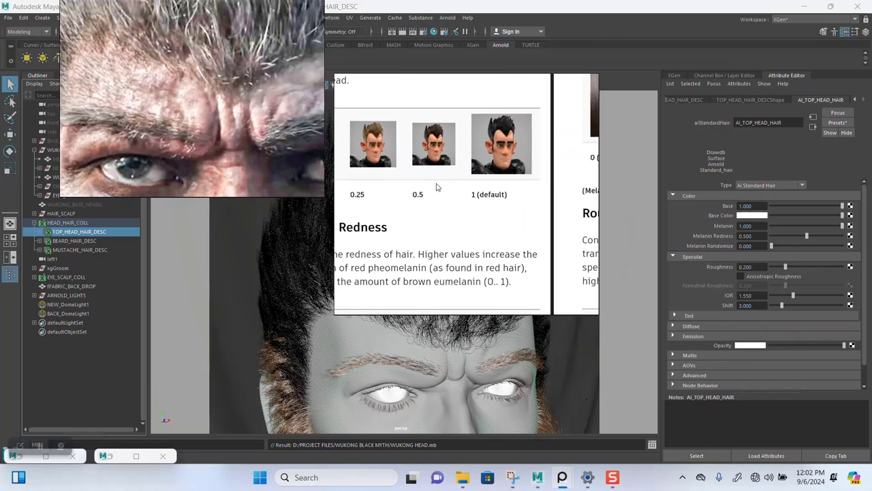
{"action": "middle_click_drag", "start_coordinate": [450, 188], "coordinate": [450, 208]}
{"action": "scroll", "coordinate": [449, 200], "scroll_direction": "up", "scroll_amount": 6}
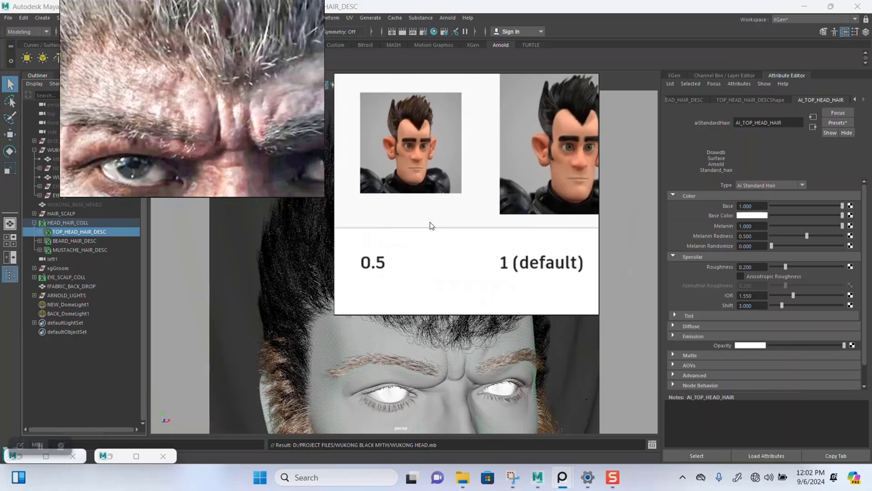
{"action": "scroll", "coordinate": [436, 216], "scroll_direction": "down", "scroll_amount": 2}
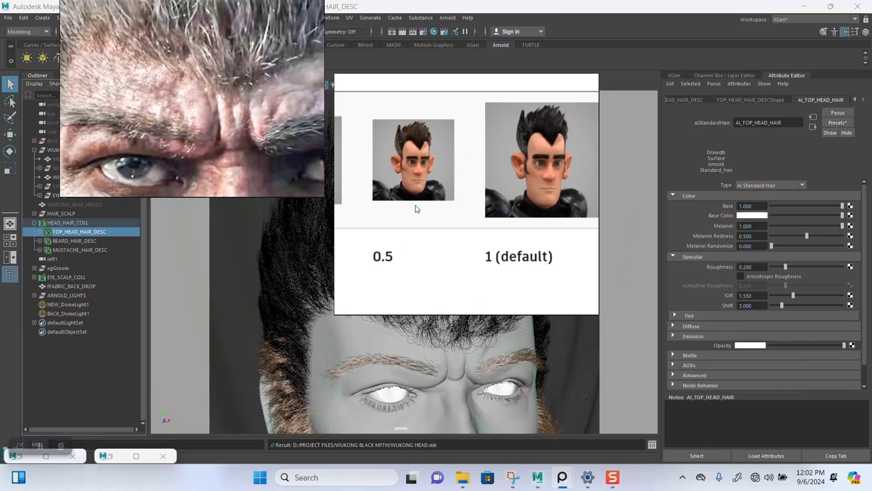
{"action": "left_click", "coordinate": [760, 226]}
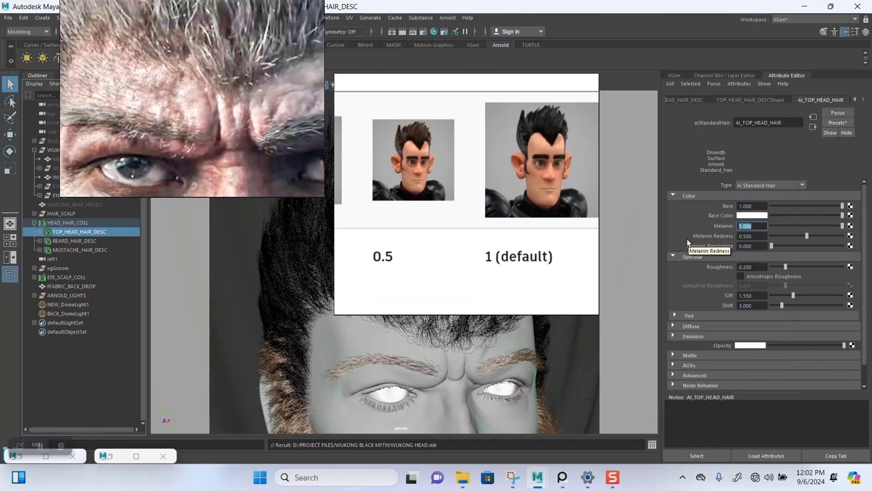
{"action": "type", "text": "0."}
{"action": "key", "text": "Return"}
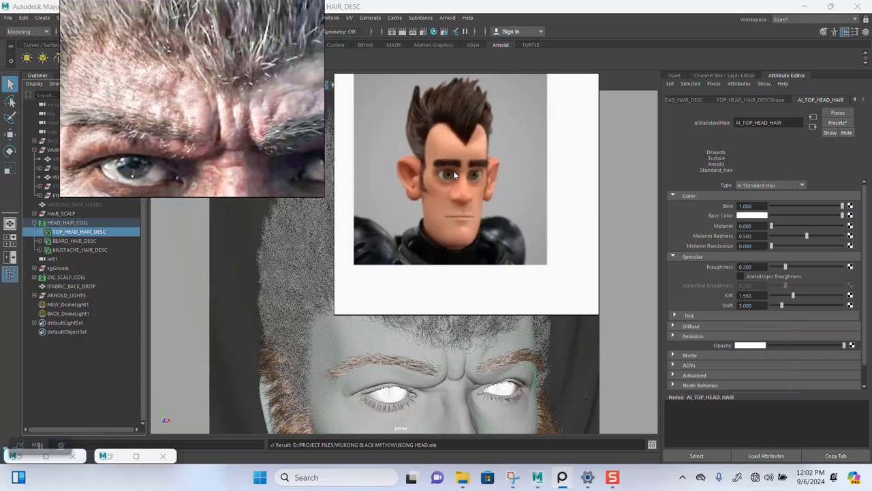
Step: Change AI_TOP_HEAD_HAIR's Melanin value to 0.75
{"action": "left_click", "coordinate": [753, 226]}
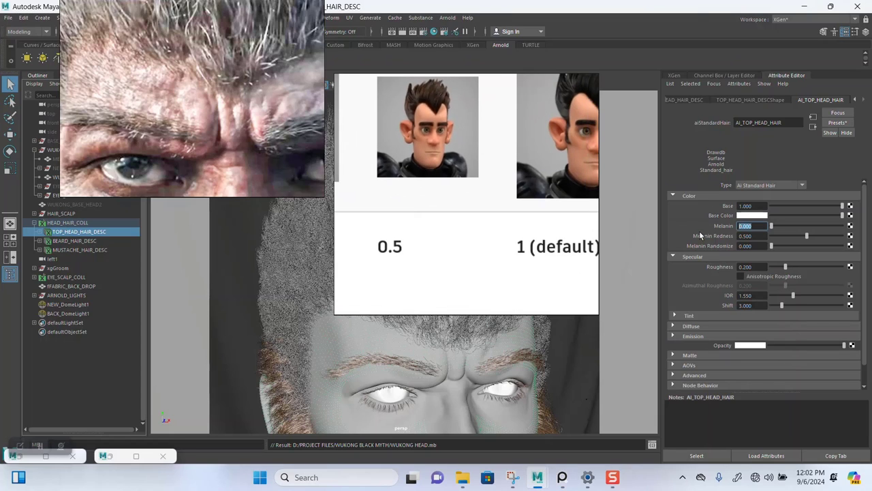
{"action": "type", "text": "0.75"}
{"action": "key", "text": "Return"}
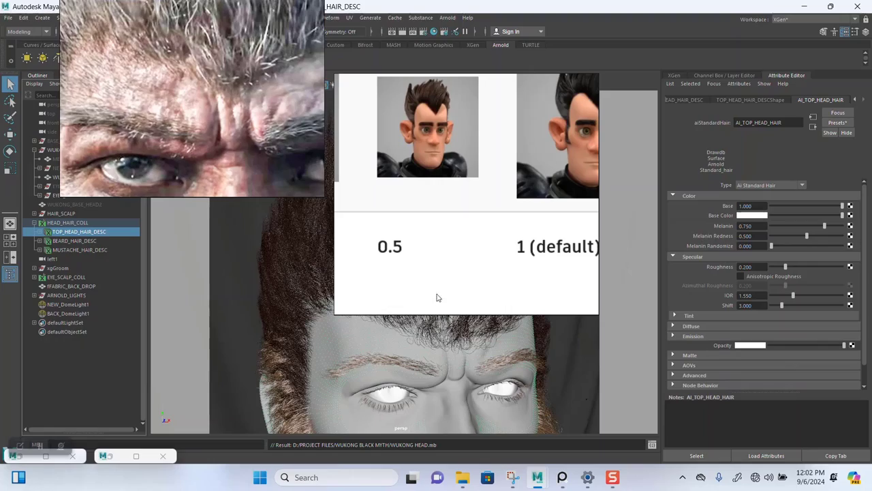
Step: Move the reference image off the hair, frame the hairline, and try Melanin 0.9
{"action": "left_click_drag", "start_coordinate": [445, 263], "coordinate": [648, 113]}
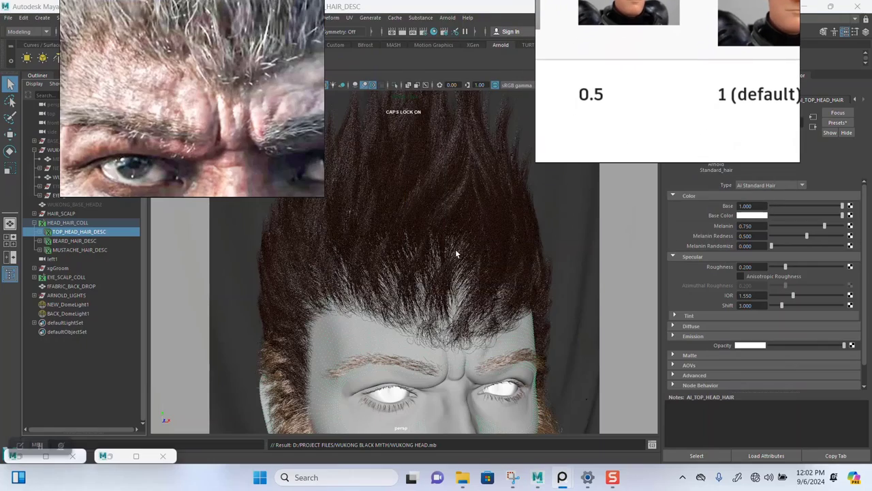
{"action": "left_click_drag", "start_coordinate": [440, 289], "coordinate": [432, 256], "text": "alt"}
{"action": "scroll", "coordinate": [433, 256], "scroll_direction": "up", "scroll_amount": 5}
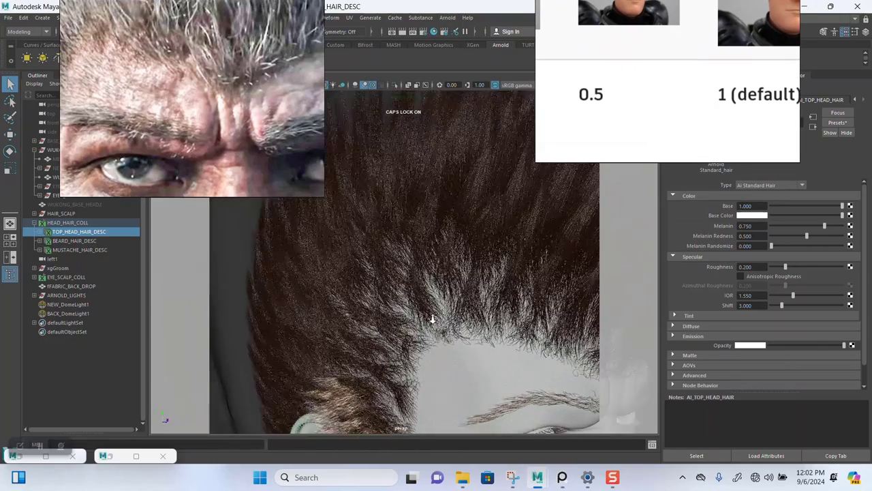
{"action": "middle_click_drag", "start_coordinate": [402, 314], "coordinate": [380, 324], "text": "alt"}
{"action": "right_click_drag", "start_coordinate": [380, 324], "coordinate": [420, 252], "text": "alt"}
{"action": "left_click_drag", "start_coordinate": [420, 252], "coordinate": [399, 253], "text": "alt"}
{"action": "middle_click_drag", "start_coordinate": [398, 253], "coordinate": [416, 289], "text": "alt"}
{"action": "right_click_drag", "start_coordinate": [416, 288], "coordinate": [528, 273], "text": "alt"}
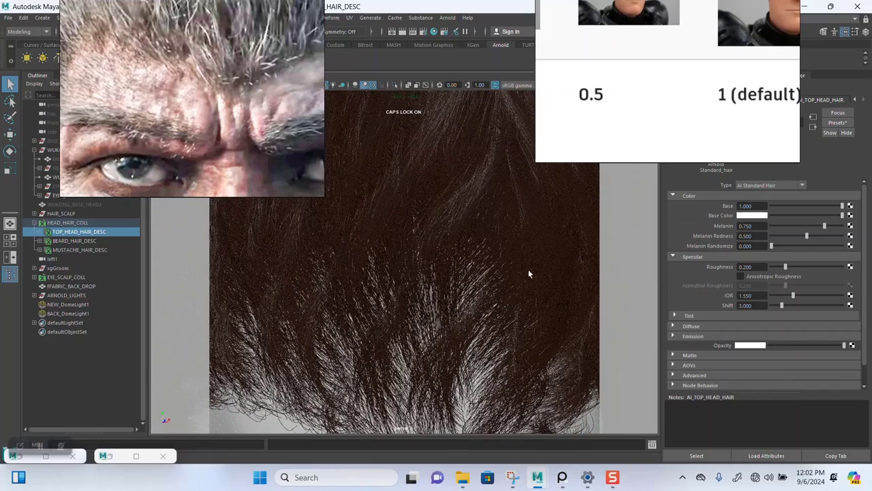
{"action": "left_click", "coordinate": [761, 226]}
{"action": "key", "text": "Return"}
Step: Settle Melanin at 0.8 and lower Melanin Redness to about 0.169
{"action": "left_click_drag", "start_coordinate": [440, 304], "coordinate": [388, 287], "text": "alt"}
{"action": "scroll", "coordinate": [386, 287], "scroll_direction": "up", "scroll_amount": 3}
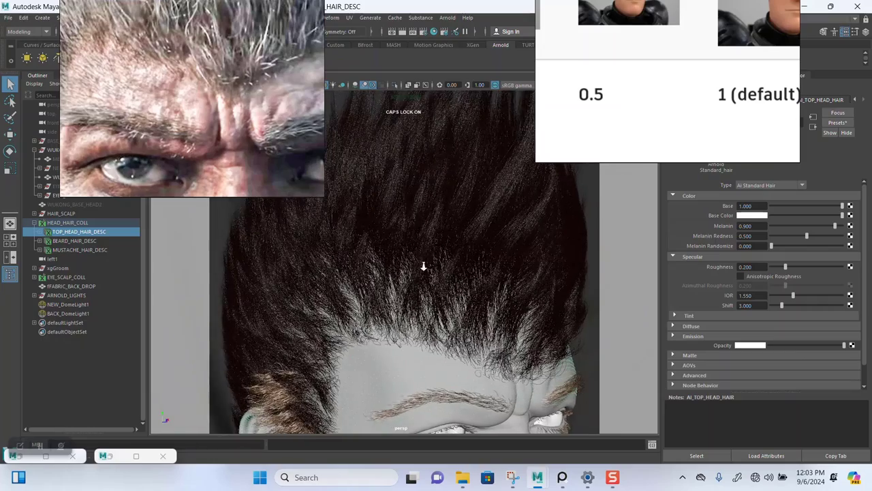
{"action": "scroll", "coordinate": [420, 263], "scroll_direction": "up", "scroll_amount": 5}
{"action": "scroll", "coordinate": [397, 299], "scroll_direction": "up", "scroll_amount": 2}
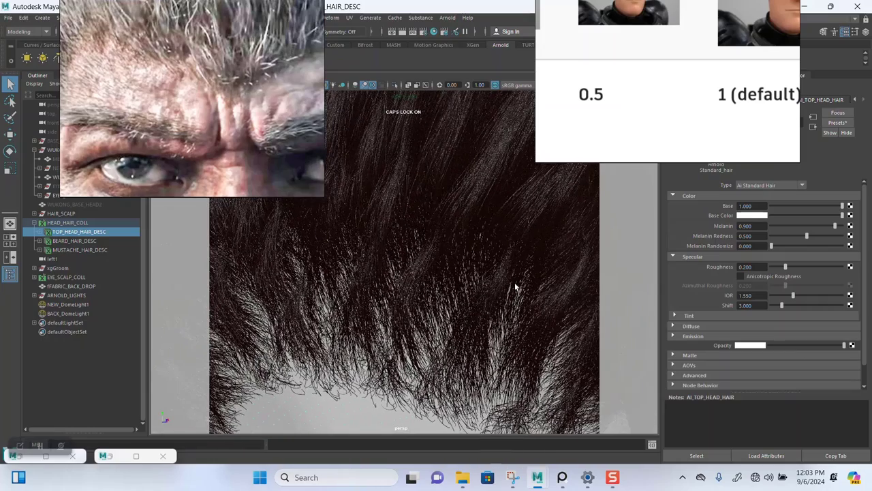
{"action": "left_click", "coordinate": [757, 225]}
{"action": "key", "text": "Return"}
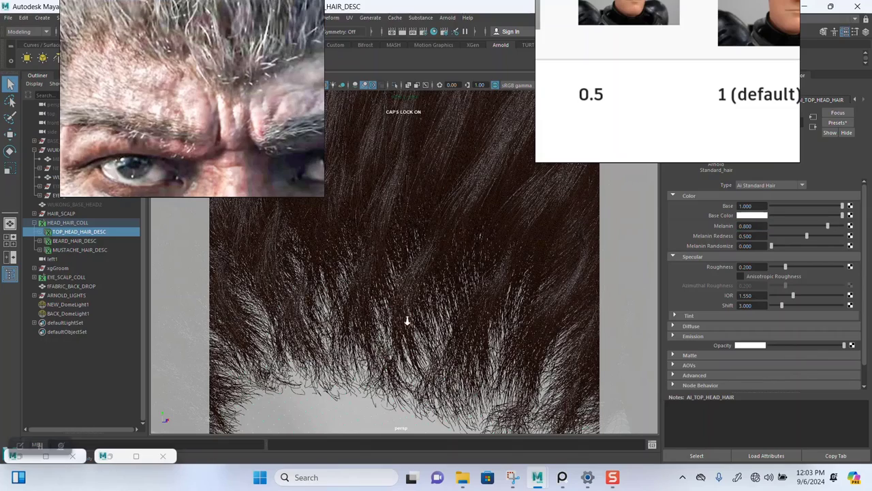
{"action": "mouse_move", "coordinate": [406, 316]}
{"action": "right_mouse_down", "text": "alt"}
{"action": "mouse_move", "coordinate": [389, 286]}
{"action": "mouse_move", "coordinate": [396, 335]}
{"action": "mouse_move", "coordinate": [392, 306]}
{"action": "right_mouse_up", "text": "alt"}
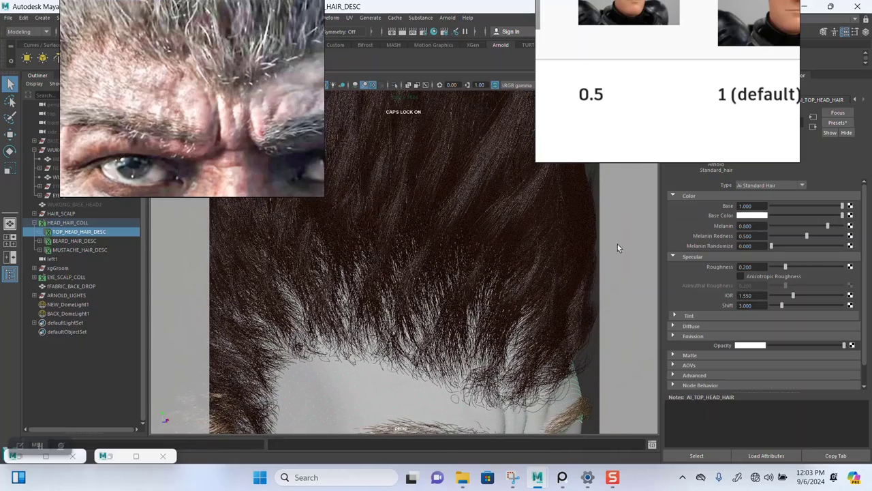
{"action": "right_click_drag", "start_coordinate": [452, 243], "coordinate": [443, 279], "text": "alt"}
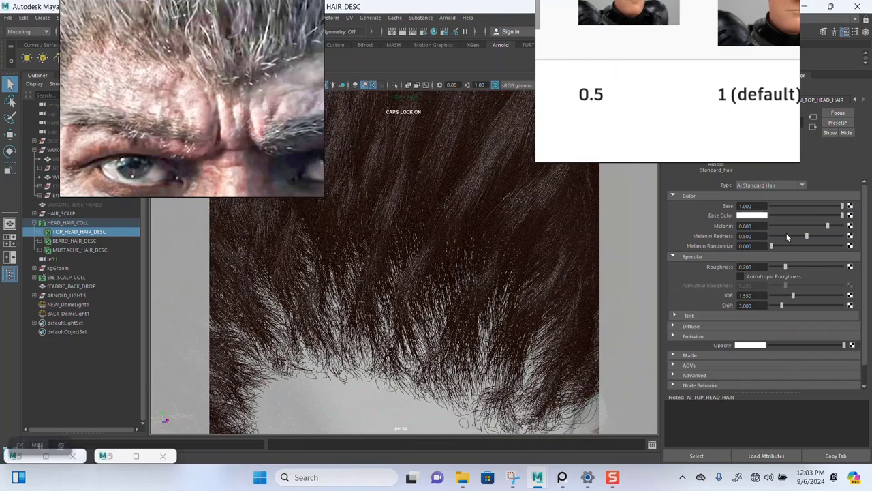
{"action": "left_click", "coordinate": [783, 236]}
Step: Preview redder hair, then set Melanin Redness to 0.150
{"action": "right_click_drag", "start_coordinate": [396, 252], "coordinate": [405, 288], "text": "alt"}
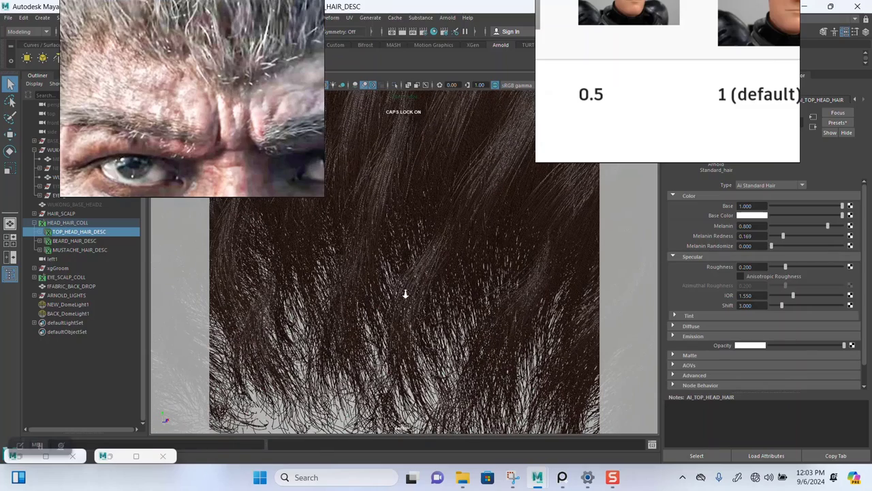
{"action": "mouse_move", "coordinate": [781, 236]}
{"action": "left_mouse_down"}
{"action": "mouse_move", "coordinate": [871, 235]}
{"action": "mouse_move", "coordinate": [749, 246]}
{"action": "mouse_move", "coordinate": [792, 239]}
{"action": "left_mouse_up"}
{"action": "left_click", "coordinate": [755, 235]}
{"action": "type", "text": "5"}
{"action": "key", "text": "Return"}
Step: Compare Melanin Redness near 0.656 and lower Melanin, then reset Melanin to 0.8
{"action": "scroll", "coordinate": [383, 273], "scroll_direction": "down", "scroll_amount": 5}
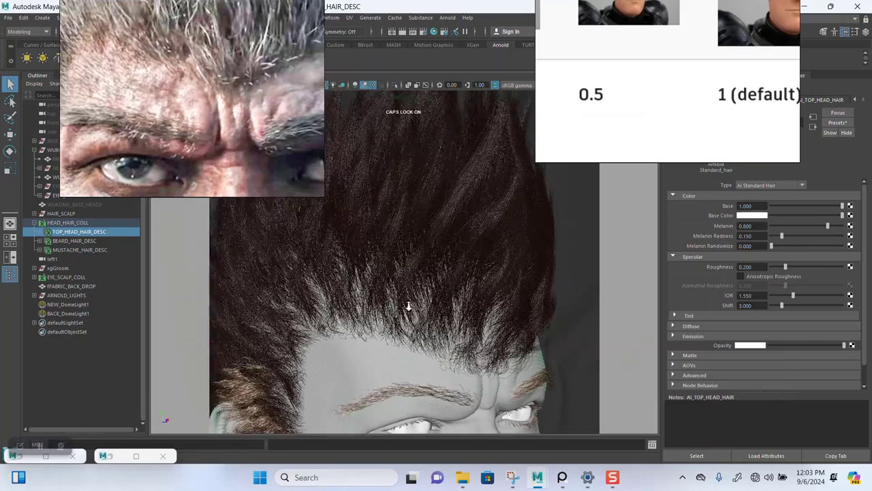
{"action": "scroll", "coordinate": [407, 306], "scroll_direction": "up", "scroll_amount": 10}
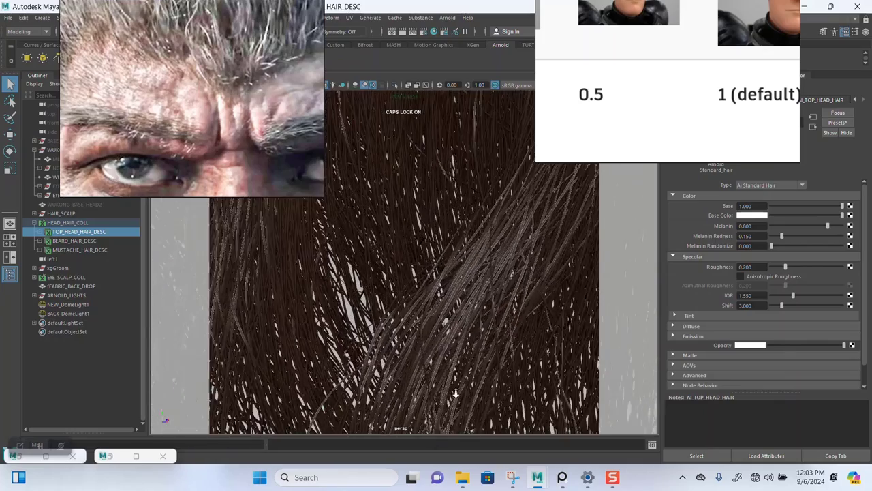
{"action": "scroll", "coordinate": [455, 393], "scroll_direction": "up", "scroll_amount": 4}
{"action": "scroll", "coordinate": [429, 340], "scroll_direction": "down", "scroll_amount": 4}
{"action": "middle_click_drag", "start_coordinate": [423, 320], "coordinate": [448, 306], "text": "alt"}
{"action": "mouse_move", "coordinate": [786, 234]}
{"action": "left_mouse_down"}
{"action": "mouse_move", "coordinate": [853, 239]}
{"action": "mouse_move", "coordinate": [740, 245]}
{"action": "mouse_move", "coordinate": [776, 237]}
{"action": "left_mouse_up"}
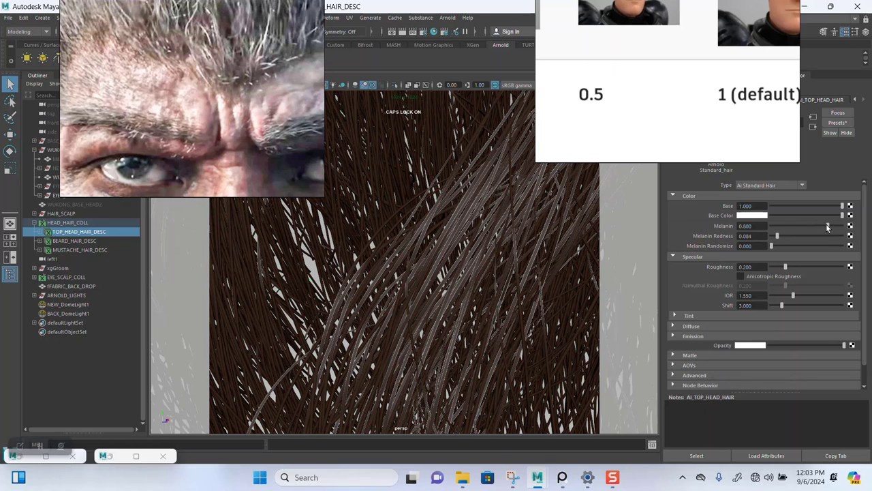
{"action": "mouse_move", "coordinate": [826, 225]}
{"action": "left_mouse_down"}
{"action": "mouse_move", "coordinate": [863, 227]}
{"action": "mouse_move", "coordinate": [768, 231]}
{"action": "mouse_move", "coordinate": [827, 225]}
{"action": "left_mouse_up"}
{"action": "left_click", "coordinate": [765, 225]}
{"action": "type", "text": "0.8"}
{"action": "key", "text": "Return"}
{"action": "left_click_drag", "start_coordinate": [778, 237], "coordinate": [795, 237]}
Step: Set Melanin Redness to 0.15
{"action": "left_click", "coordinate": [767, 237]}
{"action": "type", "text": "0.15"}
{"action": "key", "text": "Return"}
Step: Bring the Melanin Randomize slider to 1.000
{"action": "left_click_drag", "start_coordinate": [842, 245], "coordinate": [827, 246]}
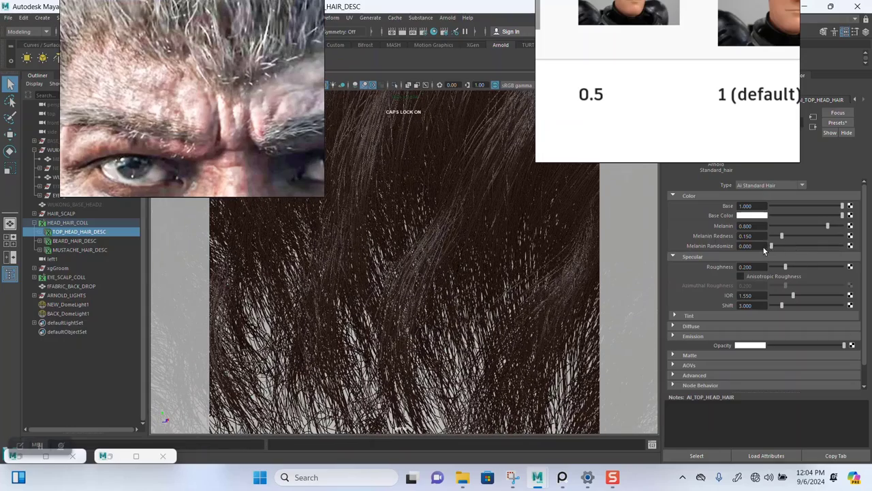
{"action": "left_click_drag", "start_coordinate": [763, 250], "coordinate": [745, 267]}
{"action": "left_click_drag", "start_coordinate": [781, 249], "coordinate": [851, 253]}
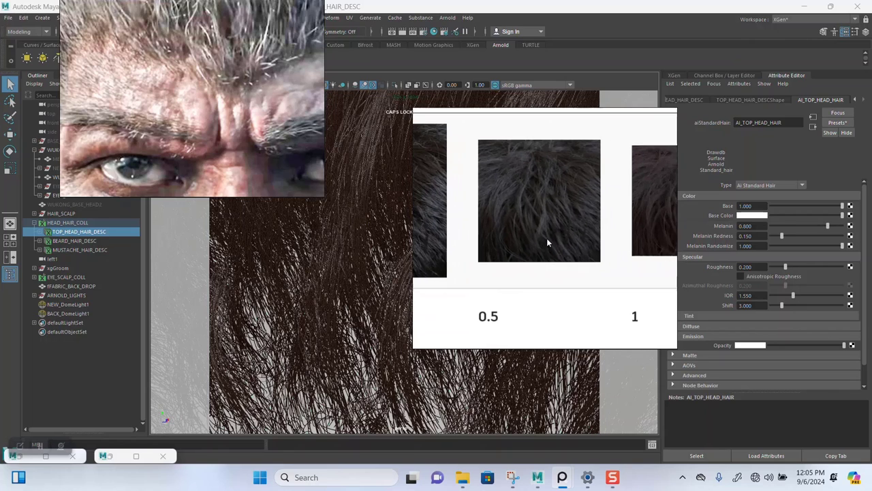
Step: Set AI_TOP_HEAD_HAIR's specular Roughness to 0.5
{"action": "left_click", "coordinate": [745, 266]}
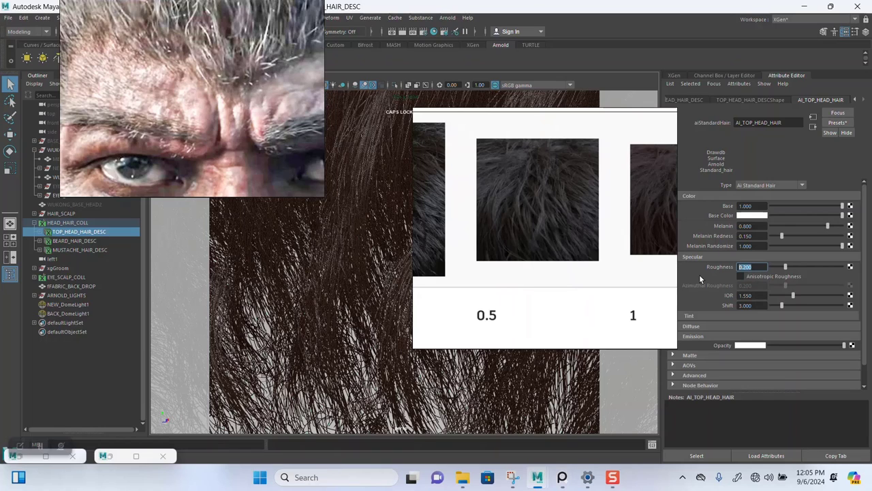
{"action": "type", "text": "0.5"}
{"action": "key", "text": "Return"}
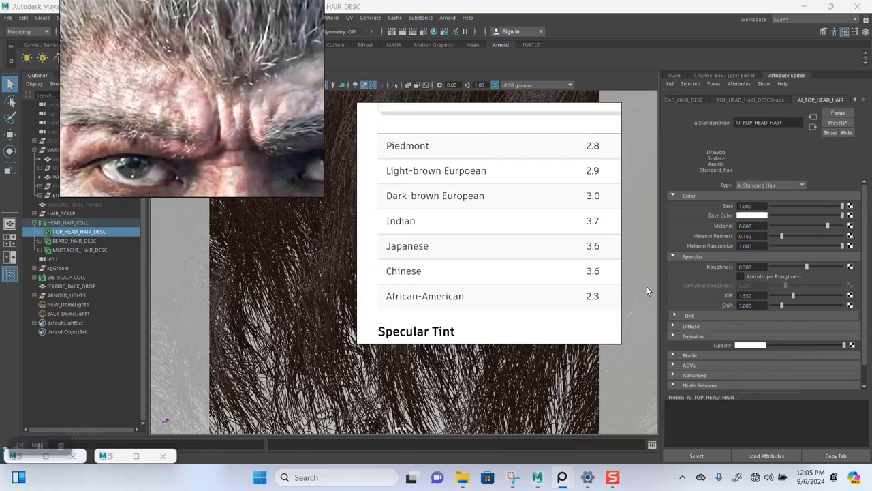
Step: Change the specular Shift value to 3.6
{"action": "double_click", "coordinate": [758, 305]}
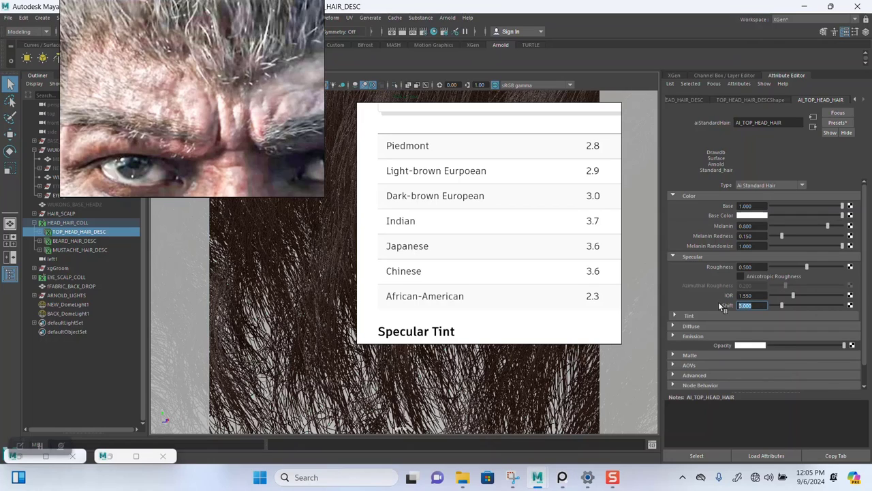
{"action": "type", "text": "3.6"}
{"action": "key", "text": "Return"}
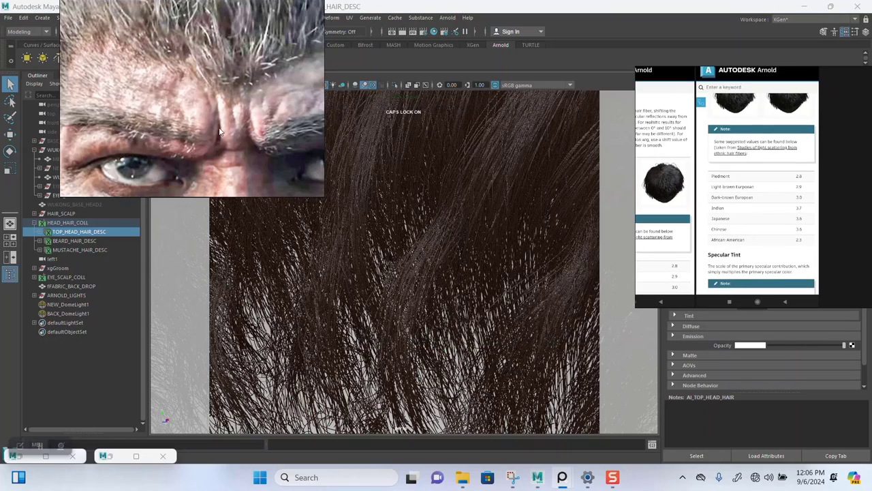
Step: Reframe the viewport on the whole head and save the scene with Ctrl+S
{"action": "scroll", "coordinate": [407, 203], "scroll_direction": "down", "scroll_amount": 3}
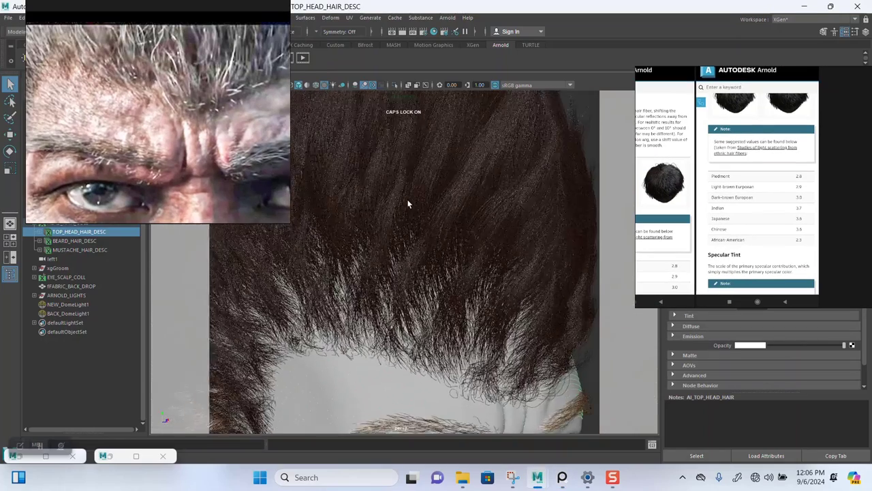
{"action": "scroll", "coordinate": [407, 203], "scroll_direction": "down", "scroll_amount": 3}
{"action": "middle_click_drag", "start_coordinate": [425, 252], "coordinate": [425, 301], "text": "alt"}
{"action": "scroll", "coordinate": [420, 281], "scroll_direction": "up", "scroll_amount": 3}
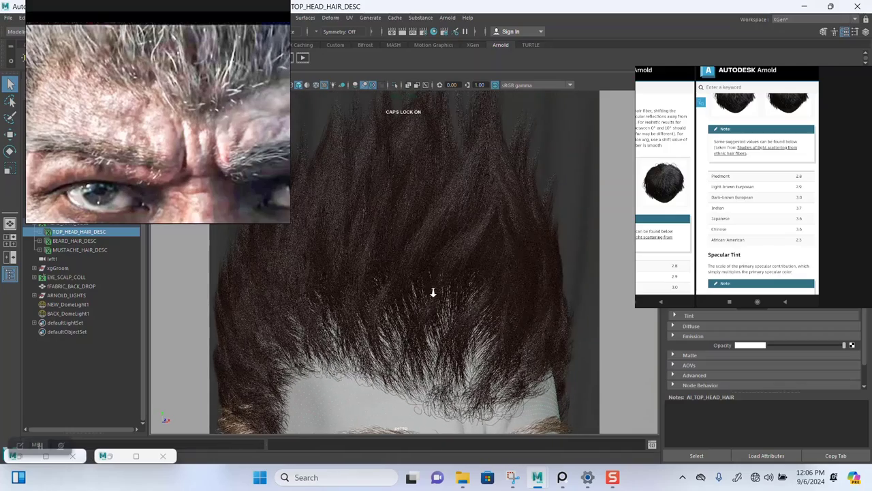
{"action": "key", "text": "ctrl+s"}
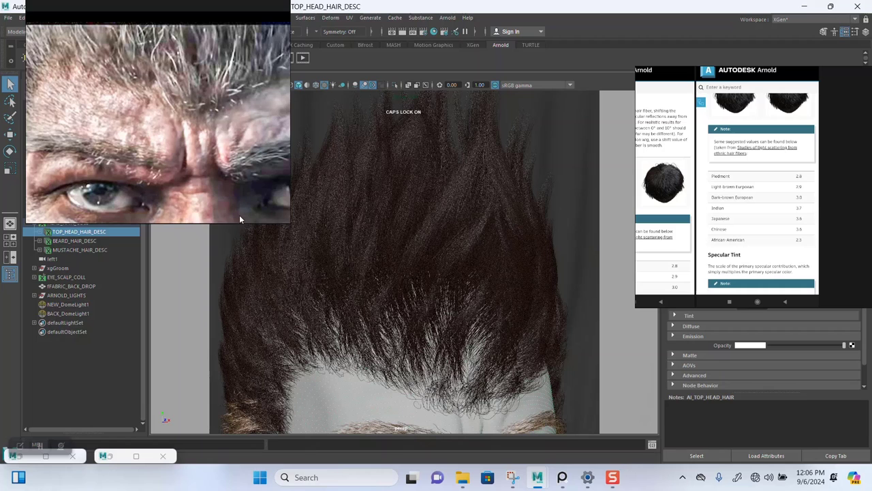
Step: Minimize Hypershade and place an un-maximized Arnold RenderView window to the right
{"action": "left_click", "coordinate": [140, 458]}
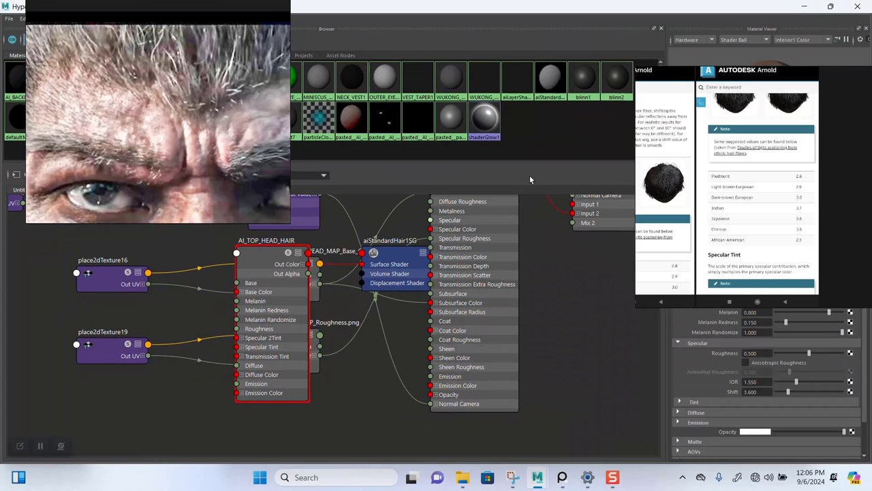
{"action": "left_click", "coordinate": [804, 6]}
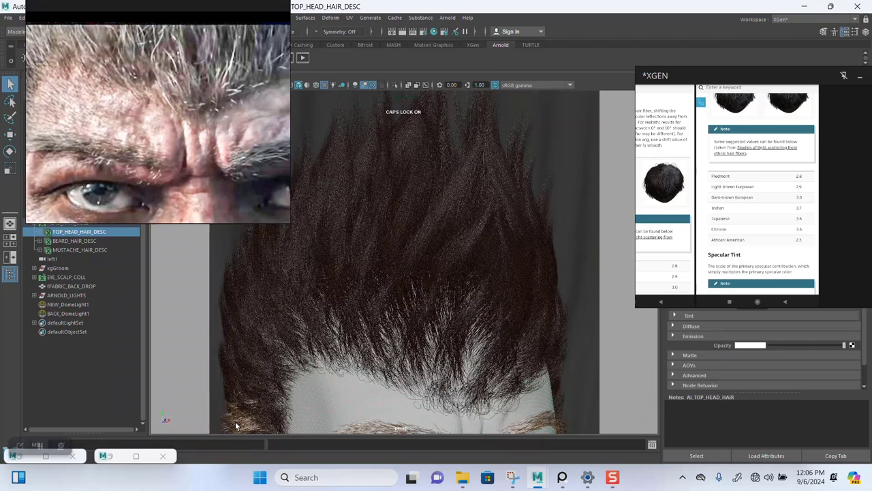
{"action": "left_click", "coordinate": [46, 455]}
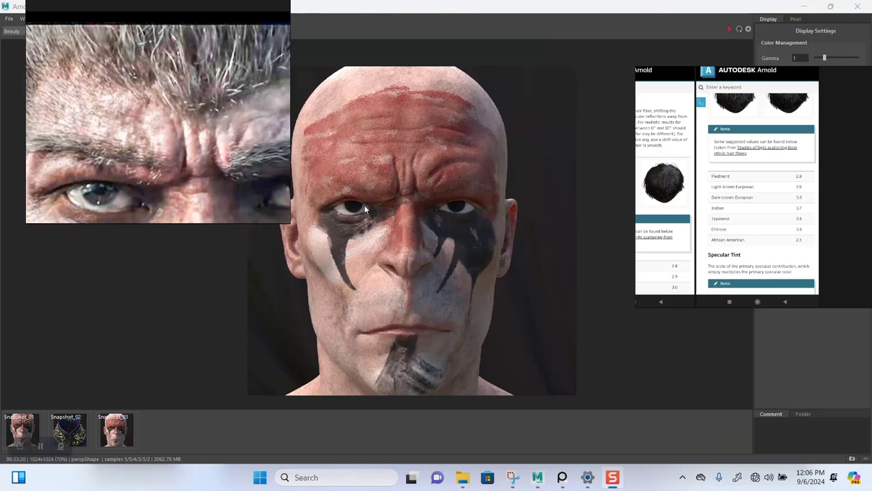
{"action": "left_click", "coordinate": [830, 6]}
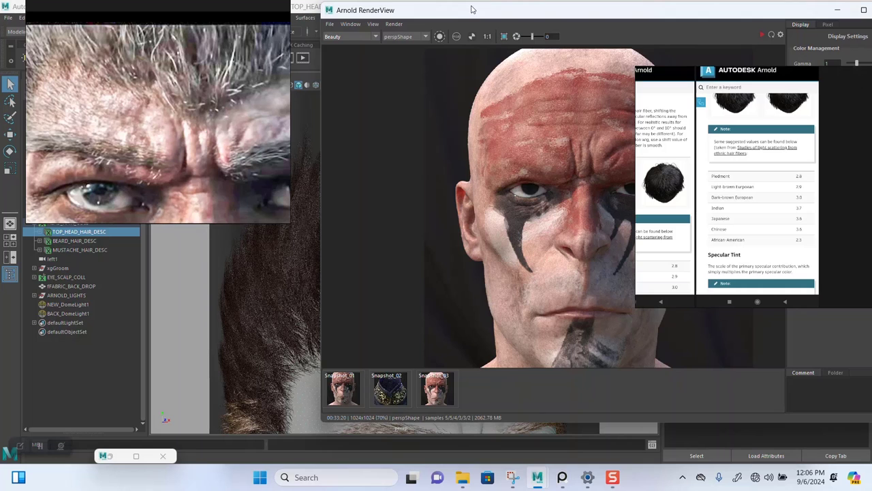
{"action": "left_click_drag", "start_coordinate": [474, 11], "coordinate": [538, 21]}
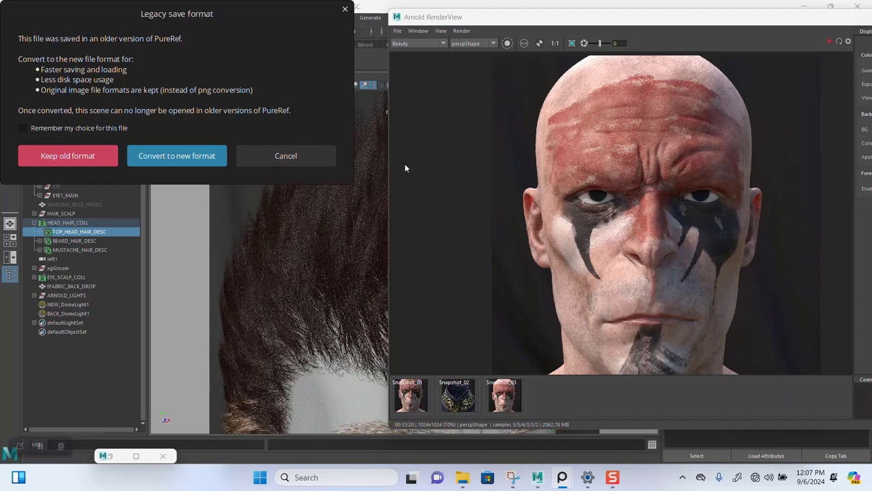
Step: Cancel PureRef's legacy save-format prompt, save the Maya scene, and start an Arnold IPR render
{"action": "left_click", "coordinate": [308, 156]}
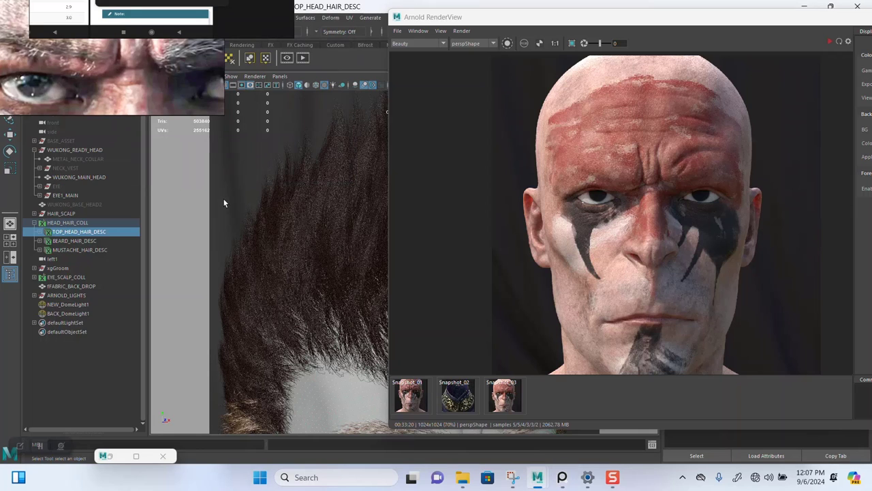
{"action": "left_click", "coordinate": [227, 215]}
{"action": "key", "text": "ctrl+s"}
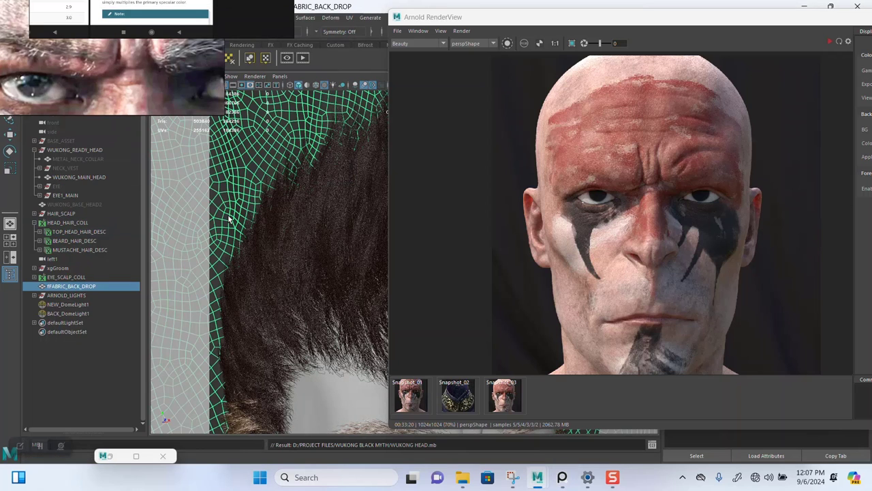
{"action": "left_click", "coordinate": [85, 370]}
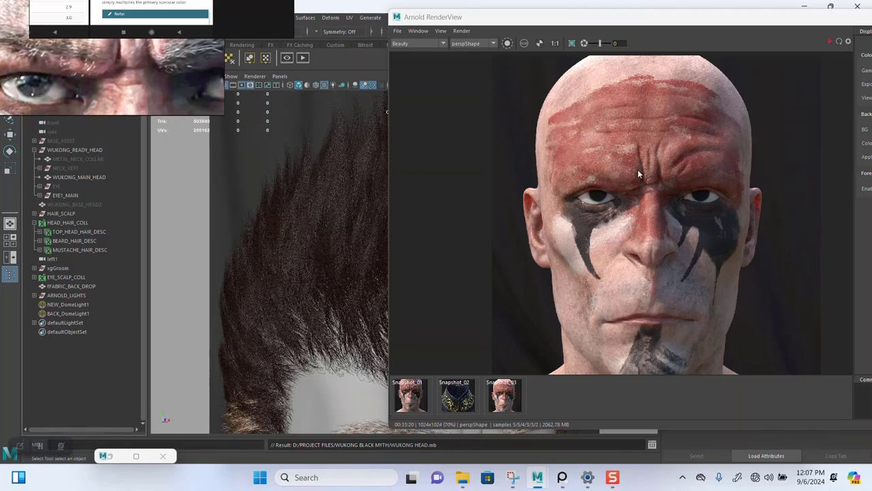
{"action": "left_click", "coordinate": [829, 41]}
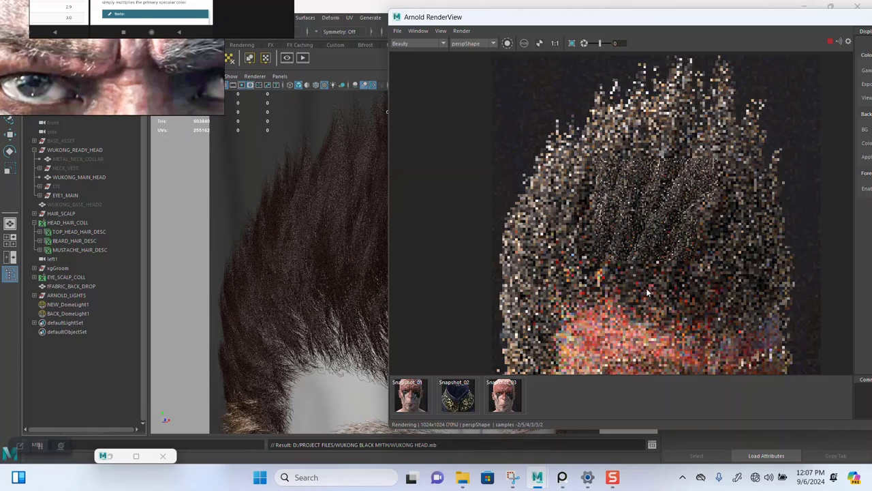
Step: Zoom in and out on the refining hair render, then slide RenderView left to expose Display Settings
{"action": "scroll", "coordinate": [667, 276], "scroll_direction": "down", "scroll_amount": 3}
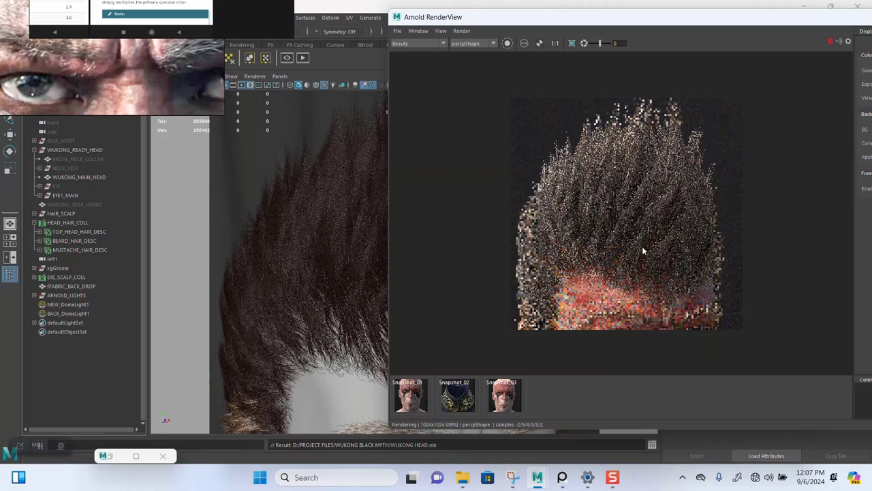
{"action": "scroll", "coordinate": [641, 249], "scroll_direction": "up", "scroll_amount": 3}
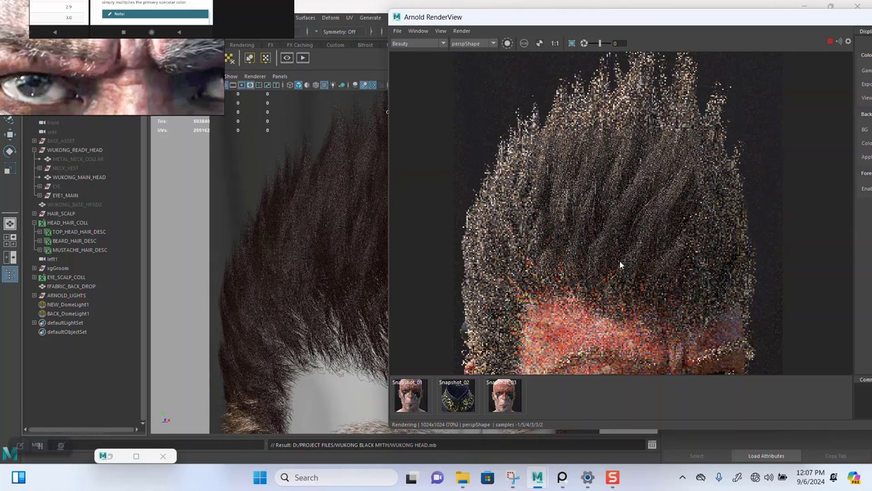
{"action": "scroll", "coordinate": [620, 264], "scroll_direction": "up", "scroll_amount": 3}
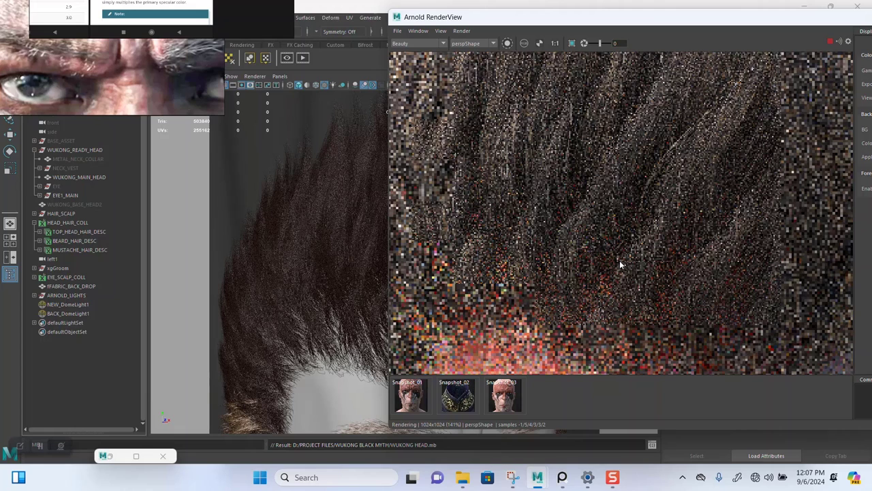
{"action": "scroll", "coordinate": [620, 265], "scroll_direction": "down", "scroll_amount": 3}
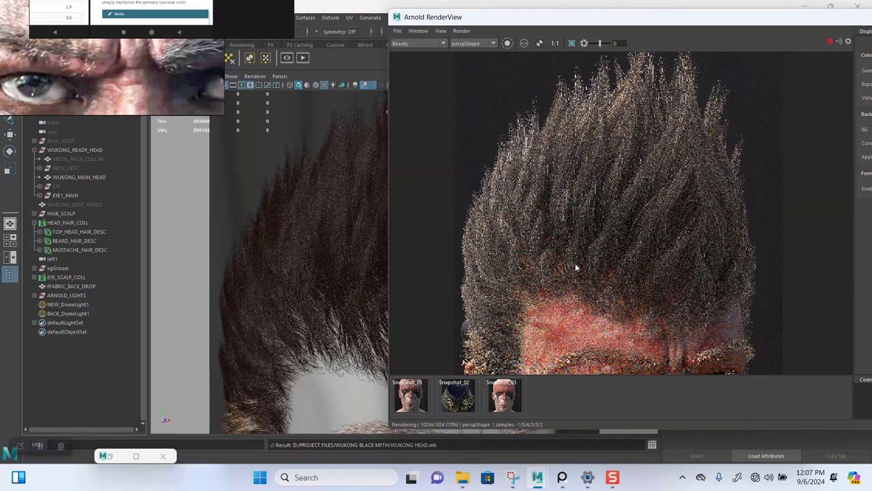
{"action": "scroll", "coordinate": [591, 261], "scroll_direction": "down", "scroll_amount": 2}
{"action": "scroll", "coordinate": [625, 270], "scroll_direction": "up", "scroll_amount": 2}
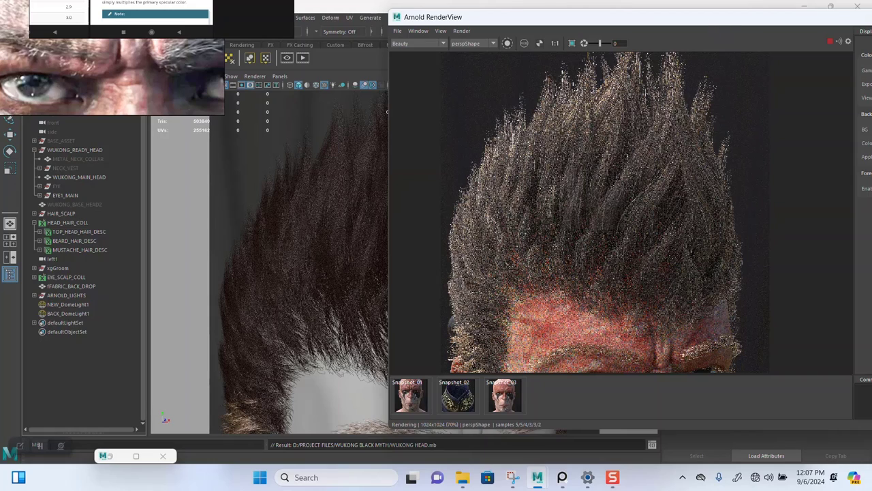
{"action": "left_click_drag", "start_coordinate": [718, 25], "coordinate": [542, 25]}
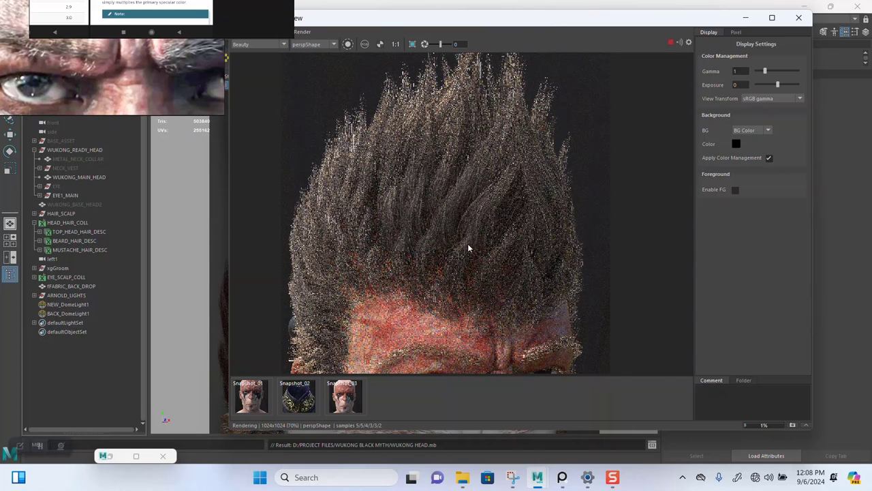
Step: Zoom the hair render between 70%, 1:1, 141% and 199% to inspect the strands
{"action": "scroll", "coordinate": [467, 243], "scroll_direction": "up", "scroll_amount": 1}
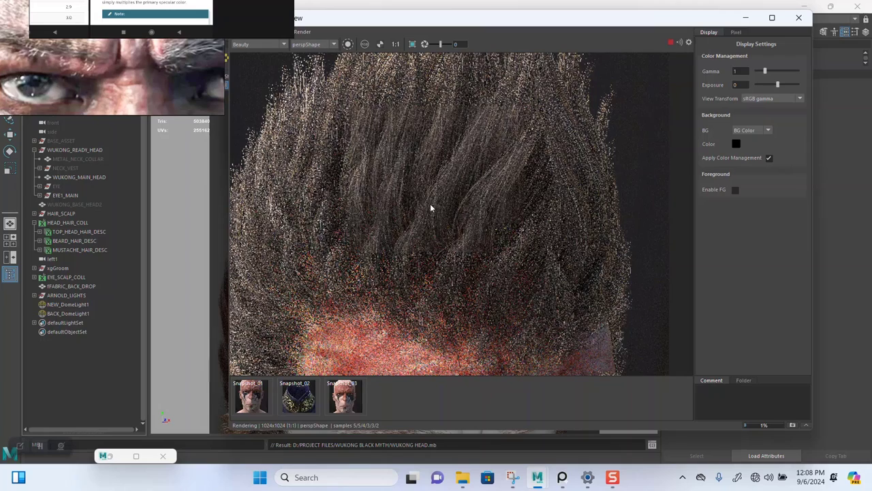
{"action": "scroll", "coordinate": [430, 205], "scroll_direction": "up", "scroll_amount": 1}
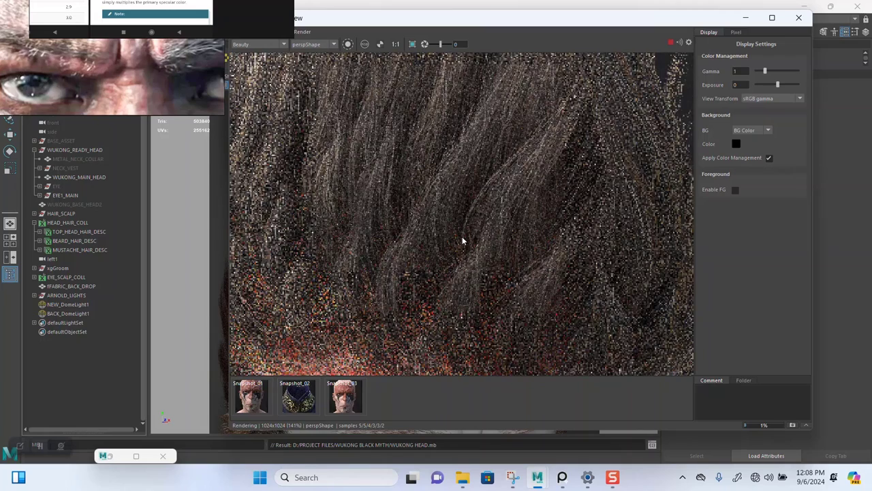
{"action": "scroll", "coordinate": [463, 238], "scroll_direction": "up", "scroll_amount": 1}
{"action": "scroll", "coordinate": [452, 237], "scroll_direction": "down", "scroll_amount": 2}
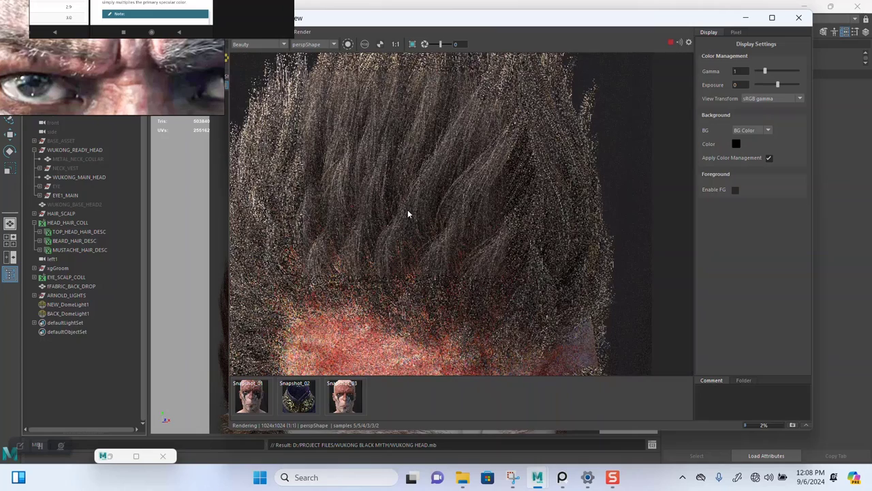
{"action": "scroll", "coordinate": [409, 214], "scroll_direction": "up", "scroll_amount": 1}
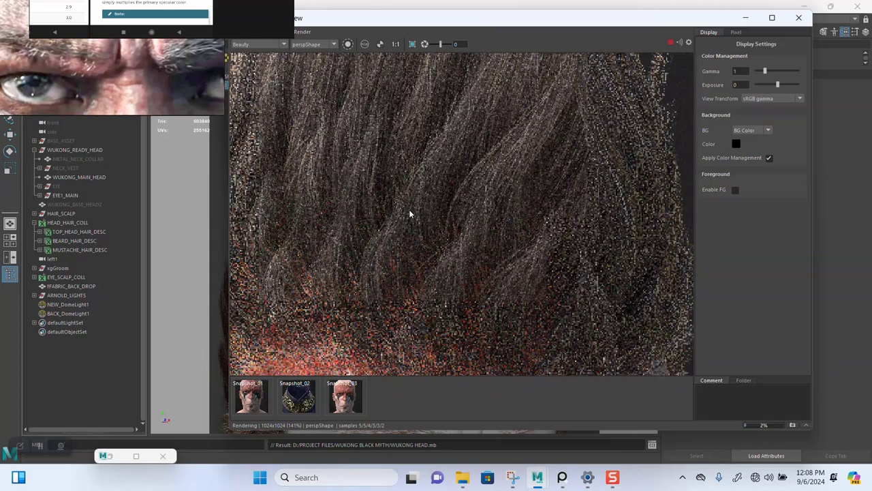
{"action": "scroll", "coordinate": [409, 214], "scroll_direction": "down", "scroll_amount": 1}
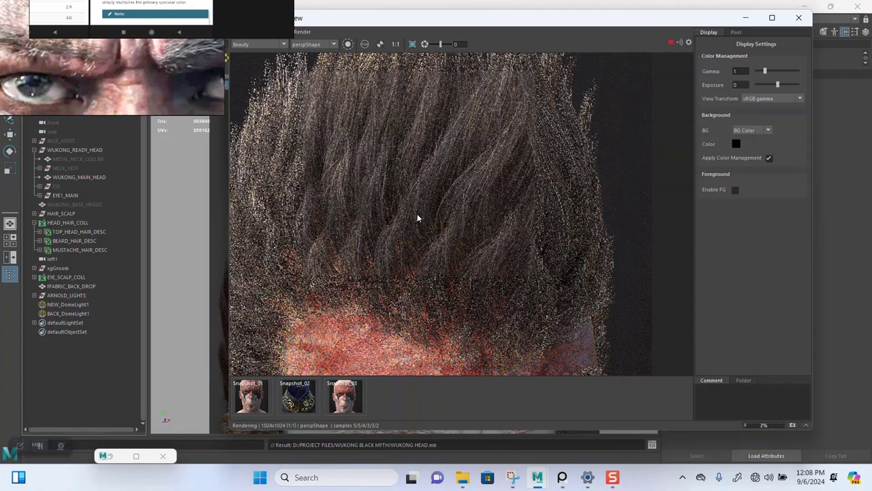
{"action": "scroll", "coordinate": [417, 217], "scroll_direction": "up", "scroll_amount": 1}
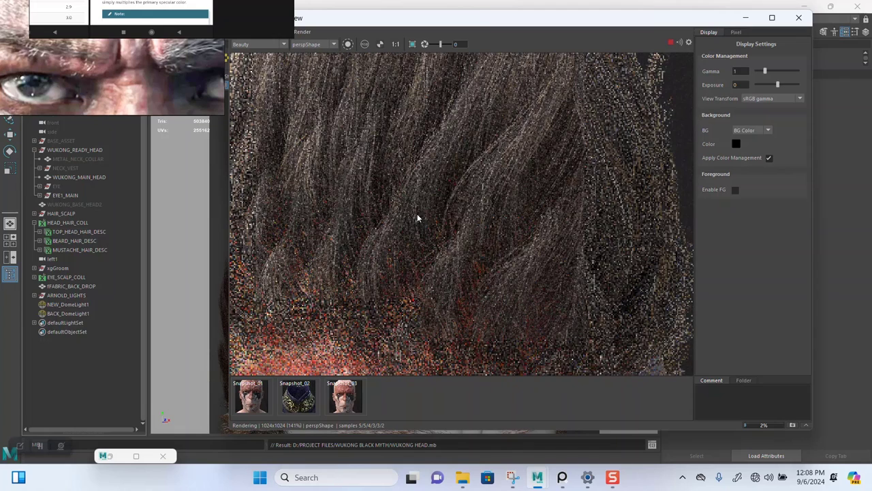
{"action": "scroll", "coordinate": [417, 218], "scroll_direction": "down", "scroll_amount": 1}
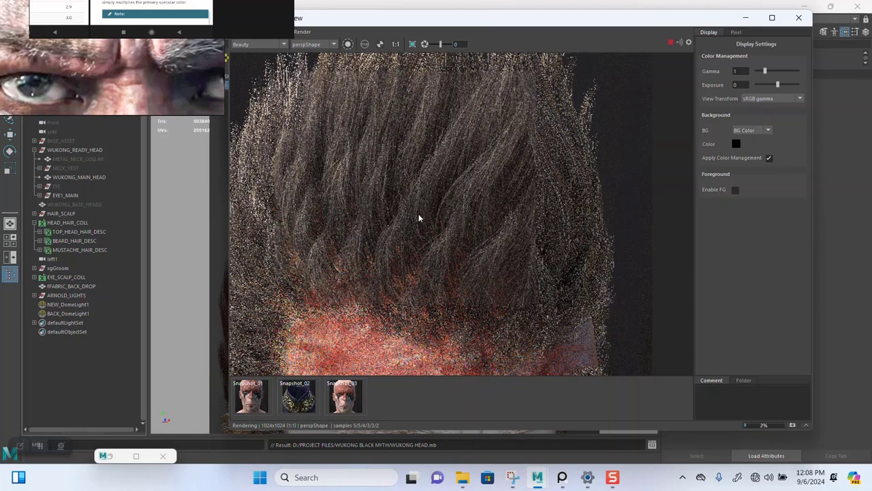
{"action": "scroll", "coordinate": [419, 214], "scroll_direction": "down", "scroll_amount": 1}
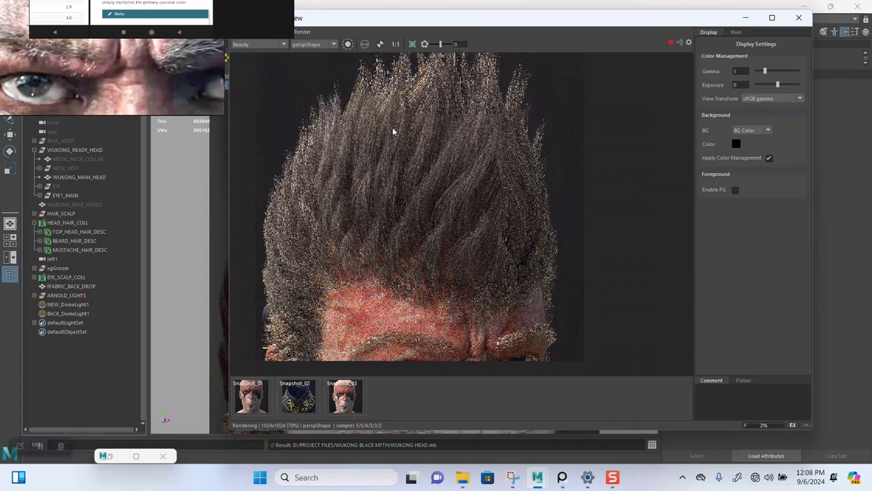
{"action": "scroll", "coordinate": [393, 145], "scroll_direction": "up", "scroll_amount": 1}
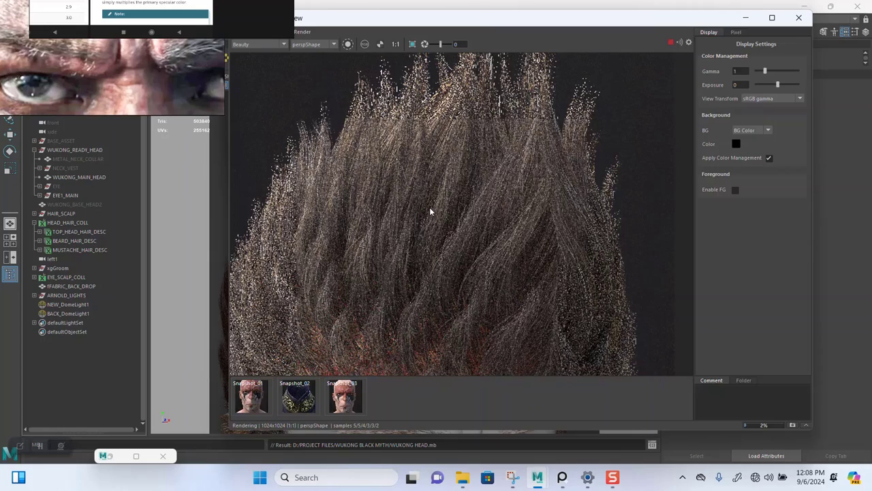
{"action": "scroll", "coordinate": [424, 175], "scroll_direction": "up", "scroll_amount": 2}
{"action": "scroll", "coordinate": [425, 180], "scroll_direction": "up", "scroll_amount": 1}
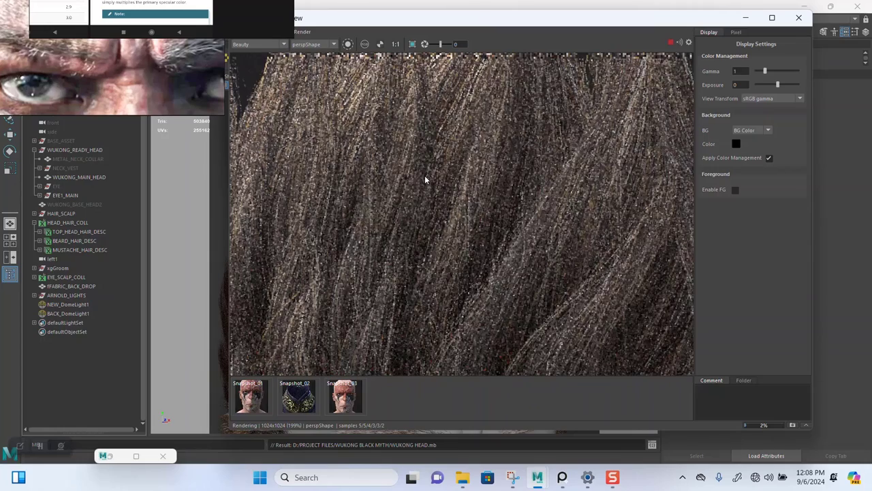
{"action": "scroll", "coordinate": [424, 179], "scroll_direction": "down", "scroll_amount": 3}
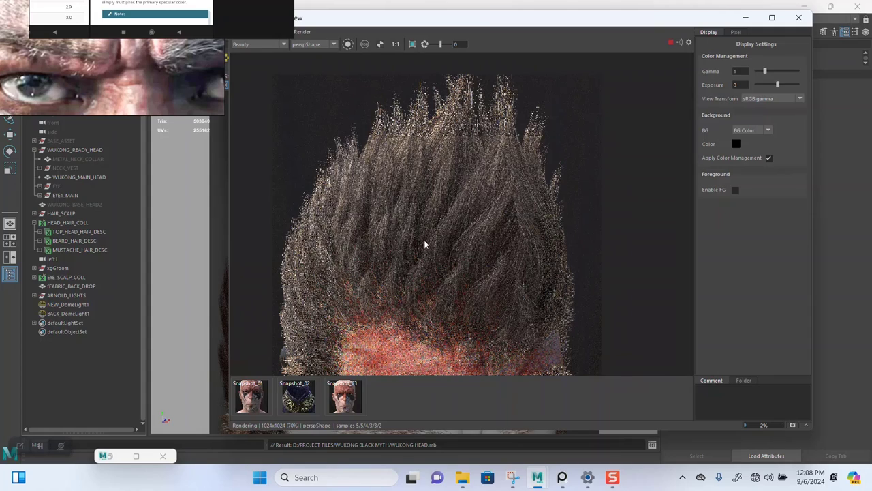
Step: Pan the render toward the face and place the PureRef brow-and-eyes close-up beside it
{"action": "middle_click_drag", "start_coordinate": [424, 244], "coordinate": [459, 251]}
{"action": "scroll", "coordinate": [453, 210], "scroll_direction": "up", "scroll_amount": 1}
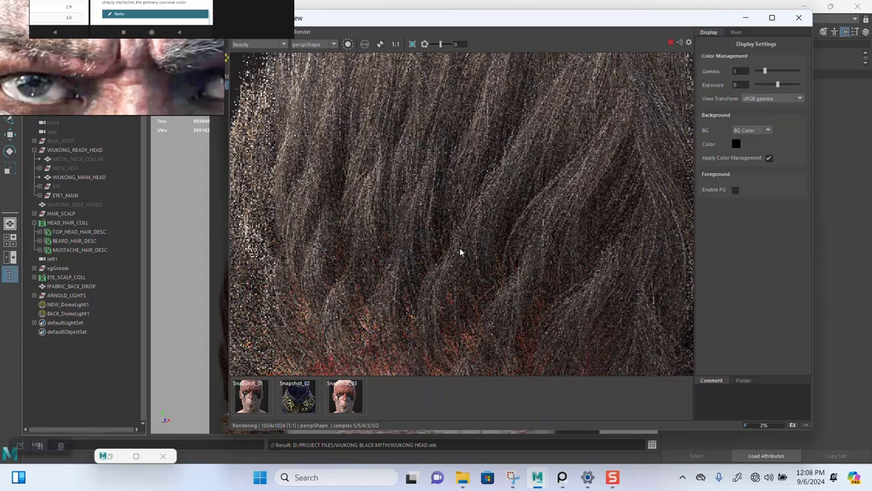
{"action": "scroll", "coordinate": [459, 251], "scroll_direction": "down", "scroll_amount": 1}
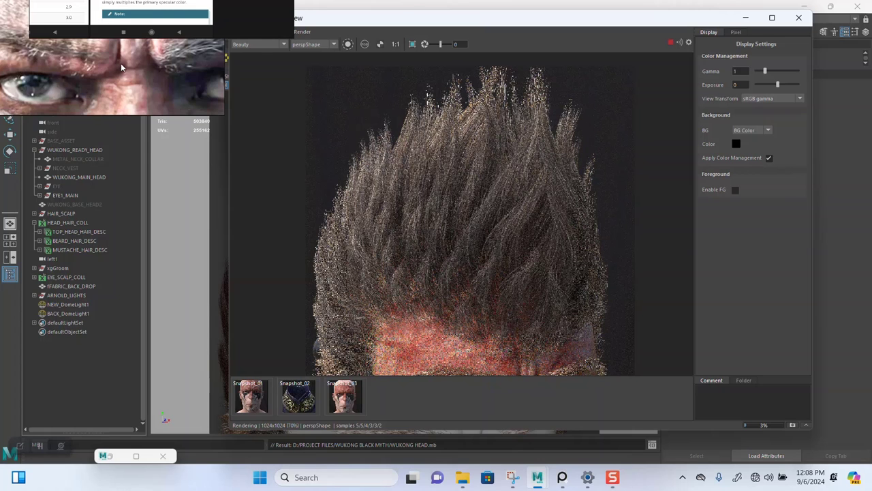
{"action": "left_click_drag", "start_coordinate": [122, 68], "coordinate": [716, 239]}
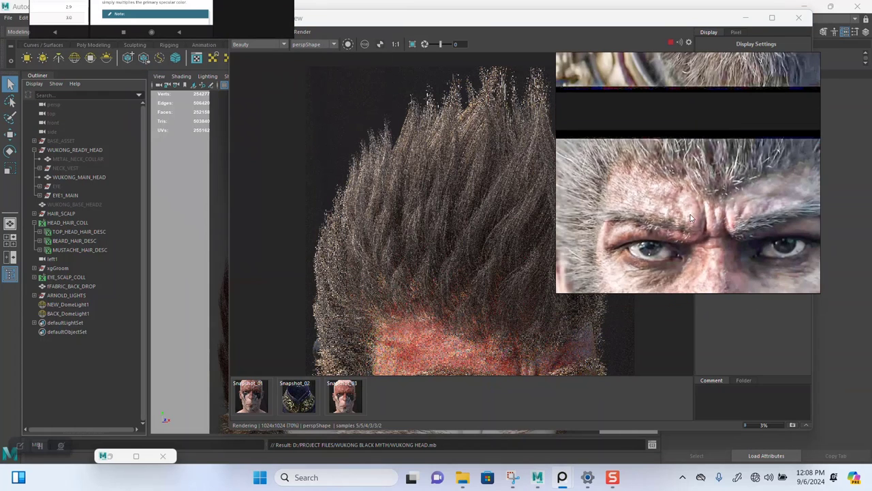
Step: Move the PureRef clip off Display Settings and spread the zoomed-out full reference board over the Outliner
{"action": "scroll", "coordinate": [690, 218], "scroll_direction": "up", "scroll_amount": 3}
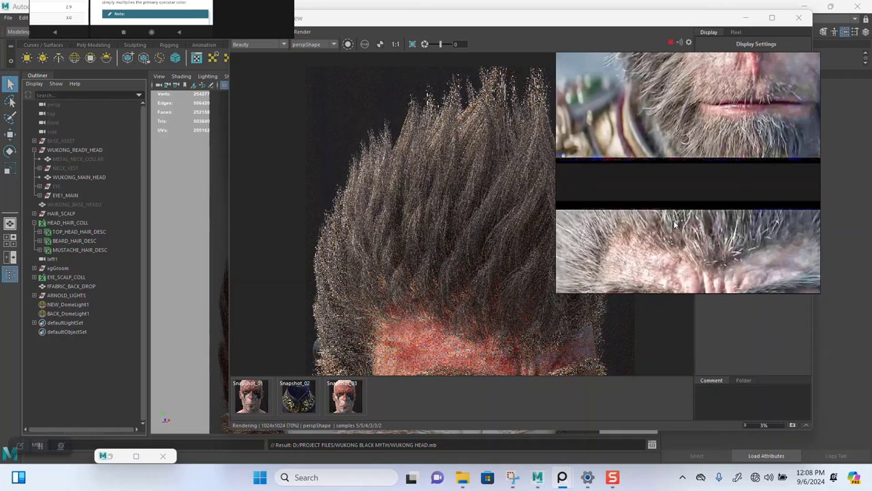
{"action": "scroll", "coordinate": [675, 223], "scroll_direction": "up", "scroll_amount": 3}
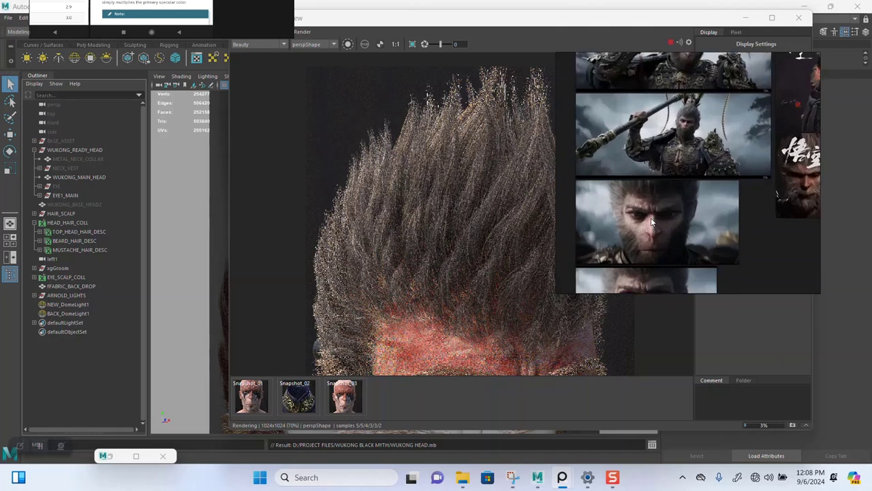
{"action": "left_click_drag", "start_coordinate": [726, 217], "coordinate": [691, 260]}
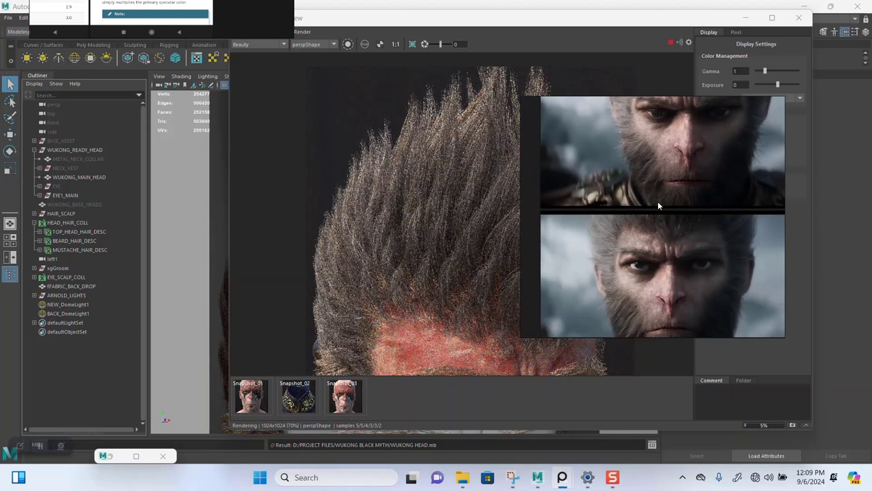
{"action": "scroll", "coordinate": [675, 245], "scroll_direction": "down", "scroll_amount": 5}
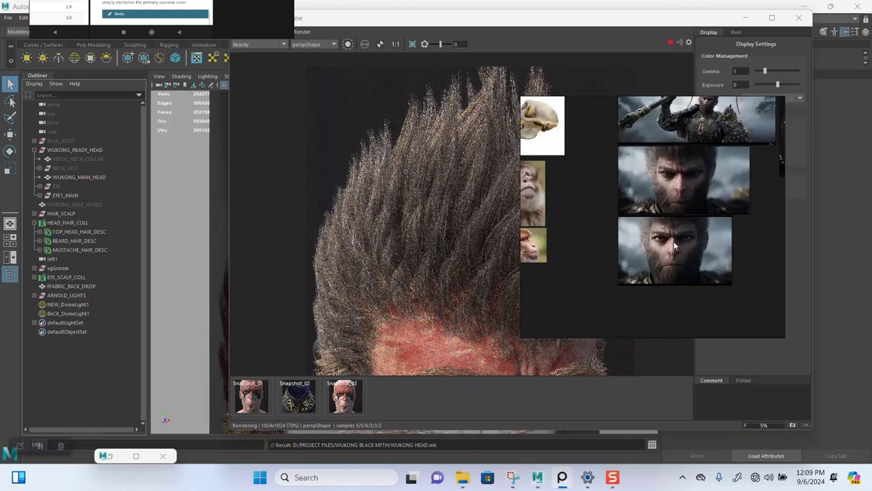
{"action": "left_click_drag", "start_coordinate": [692, 240], "coordinate": [141, 199]}
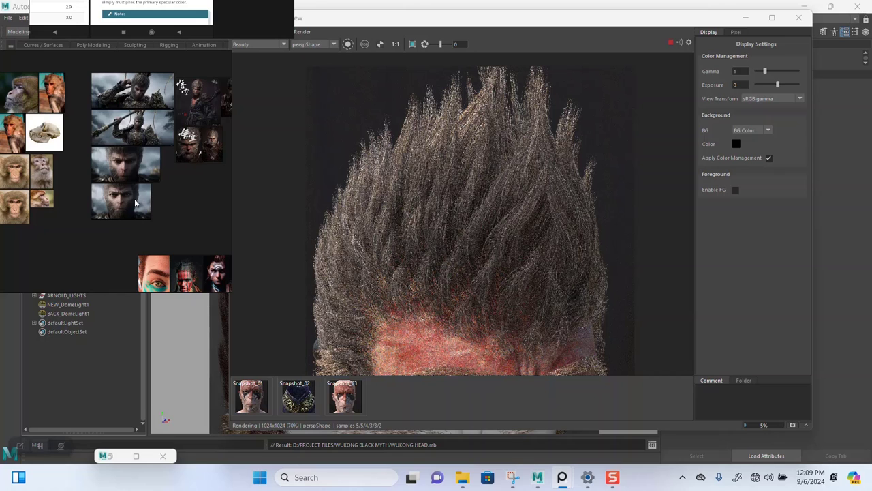
{"action": "middle_click_drag", "start_coordinate": [128, 198], "coordinate": [113, 198]}
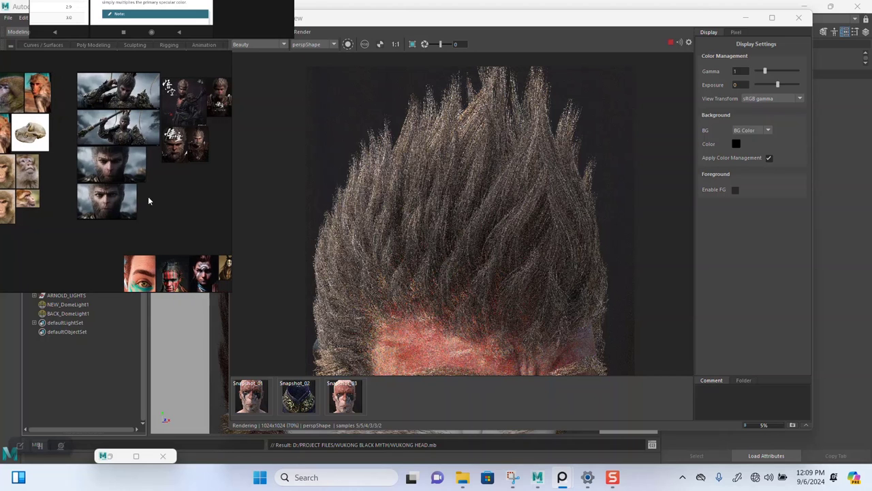
{"action": "scroll", "coordinate": [482, 202], "scroll_direction": "up", "scroll_amount": 3}
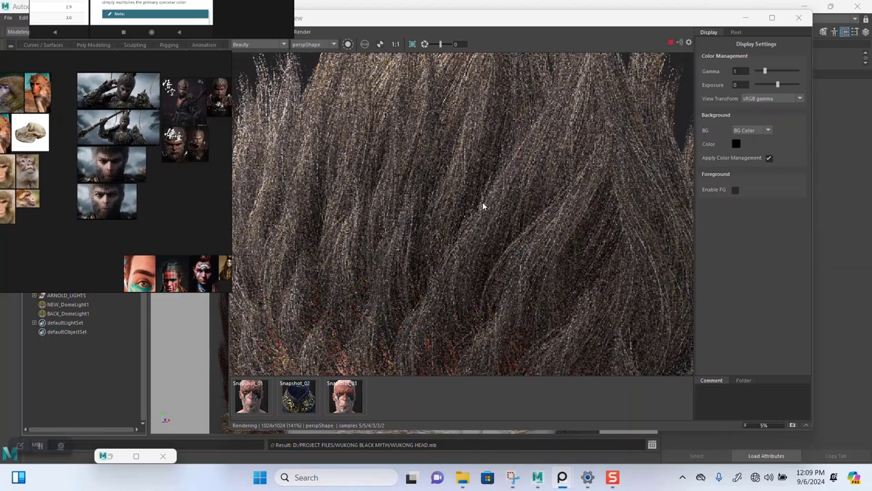
{"action": "scroll", "coordinate": [482, 205], "scroll_direction": "down", "scroll_amount": 2}
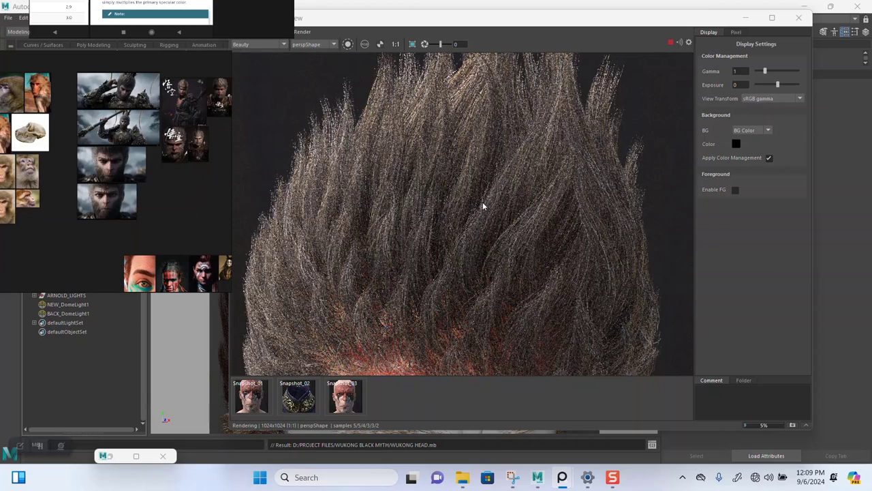
Step: Stop the IPR render, shrink the PureRef board, and select TOP_HEAD_HAIR_DESC in the Outliner
{"action": "left_click", "coordinate": [670, 43]}
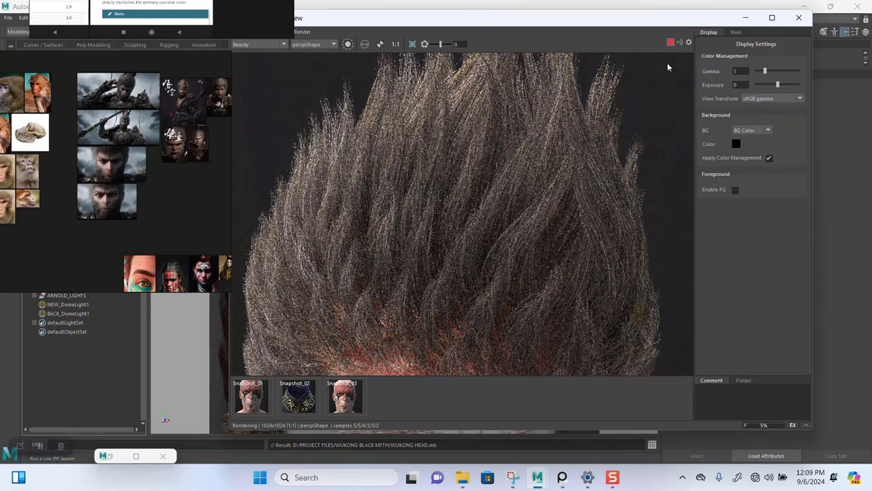
{"action": "left_click_drag", "start_coordinate": [137, 218], "coordinate": [95, 203]}
{"action": "left_click", "coordinate": [71, 232]}
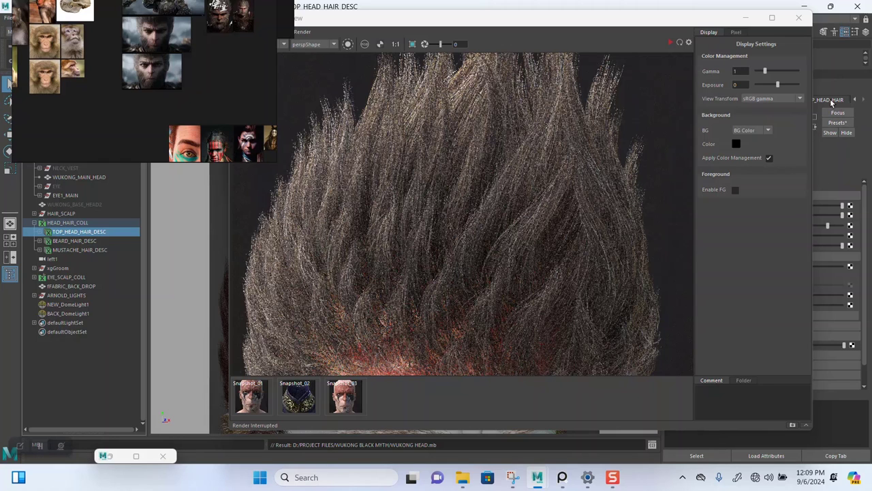
Step: Set the AI_TOP_HEAD_HAIR aiStandardHair Melanin value to 0.9
{"action": "left_click_drag", "start_coordinate": [701, 21], "coordinate": [493, 25]}
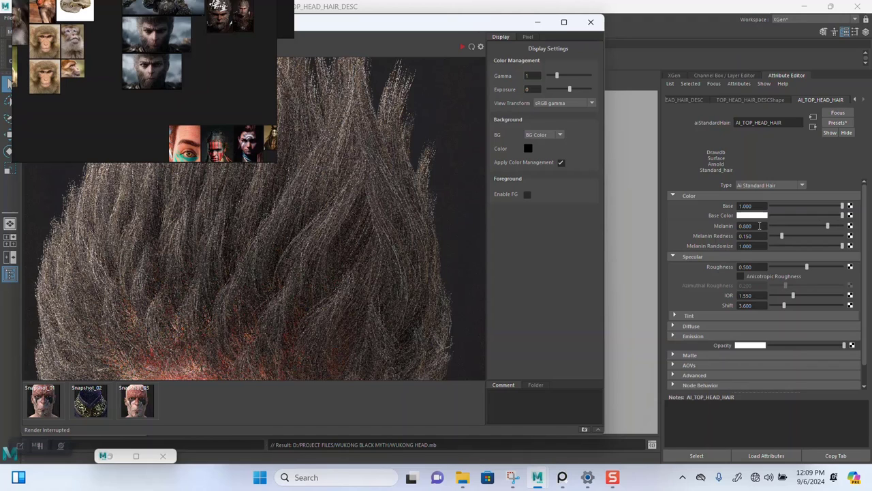
{"action": "left_click", "coordinate": [759, 226]}
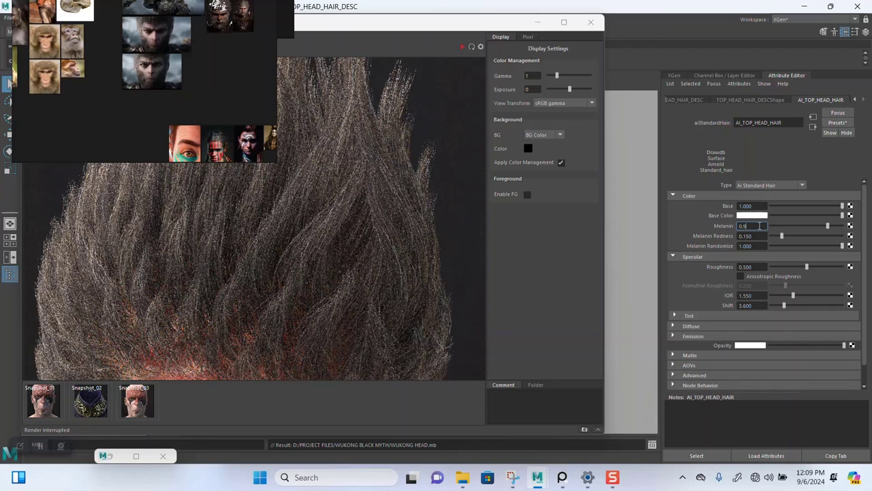
{"action": "key", "text": "Return"}
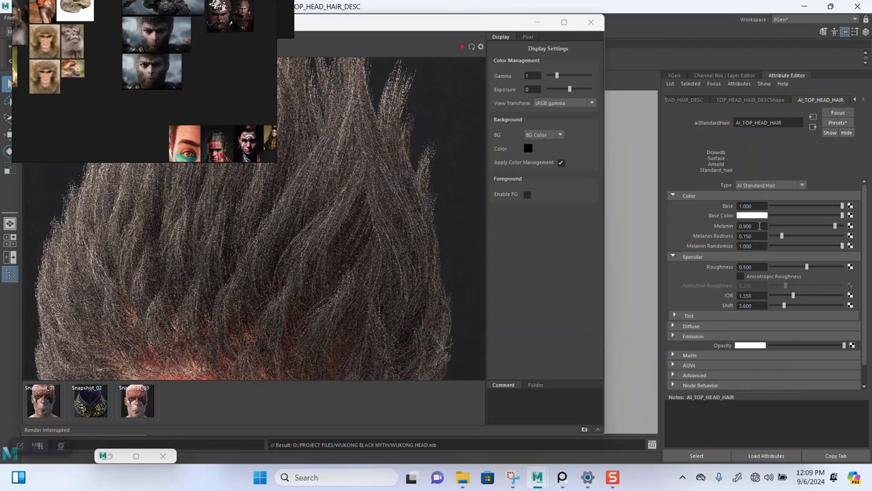
Step: Store a snapshot of the previous render and start a fresh hair render
{"action": "left_click_drag", "start_coordinate": [182, 116], "coordinate": [149, 3]}
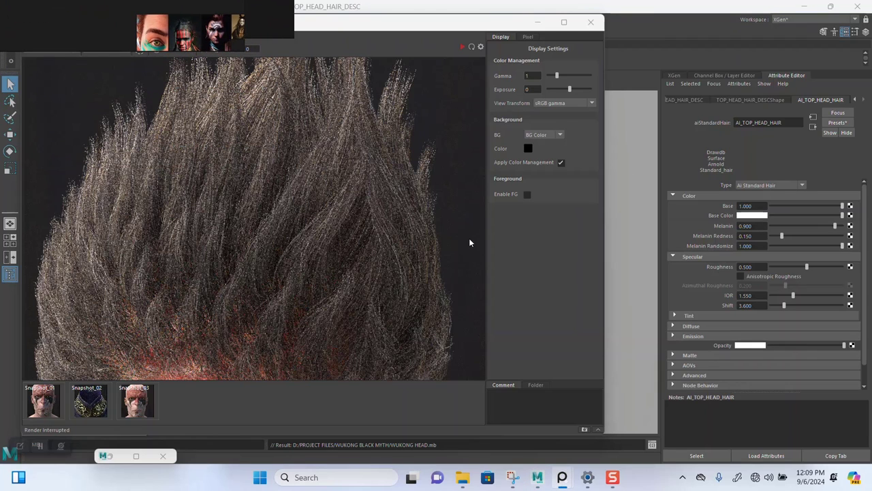
{"action": "left_click", "coordinate": [584, 429]}
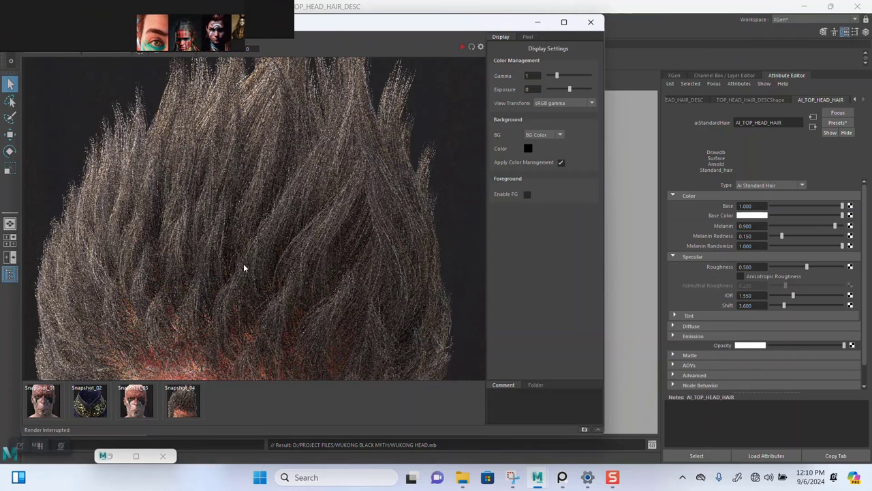
{"action": "scroll", "coordinate": [271, 263], "scroll_direction": "down", "scroll_amount": 2}
{"action": "scroll", "coordinate": [271, 267], "scroll_direction": "down", "scroll_amount": 2}
{"action": "middle_click_drag", "start_coordinate": [287, 274], "coordinate": [284, 240], "text": "alt"}
{"action": "scroll", "coordinate": [284, 240], "scroll_direction": "up", "scroll_amount": 2}
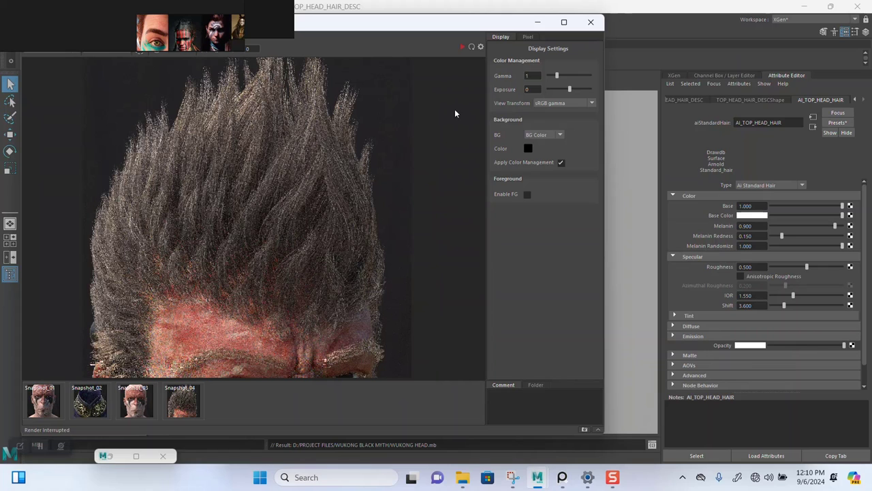
{"action": "left_click", "coordinate": [471, 46]}
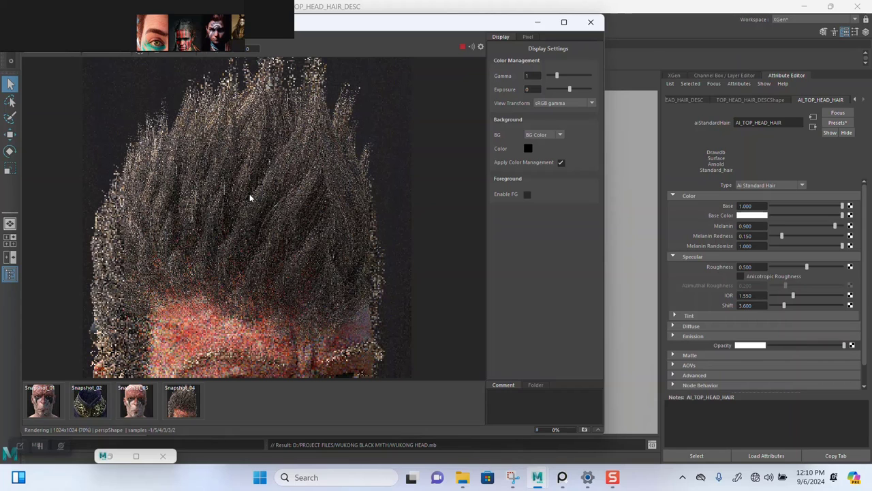
Step: Enable Crop Render Region and draw a square region over the centre of the hair
{"action": "left_click_drag", "start_coordinate": [147, 33], "coordinate": [801, 21]}
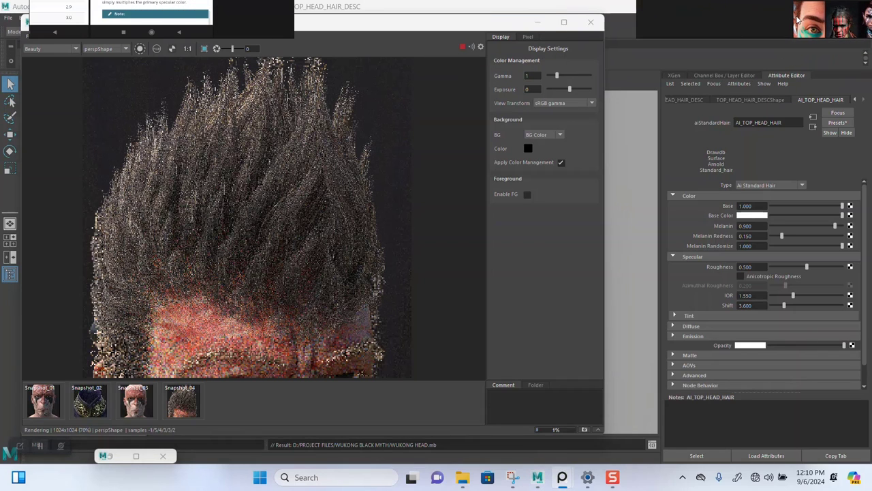
{"action": "left_click", "coordinate": [206, 49]}
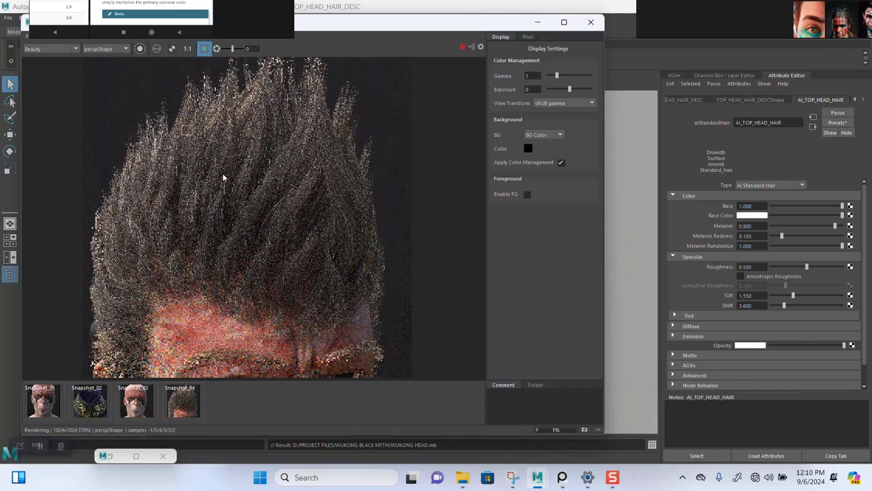
{"action": "left_click_drag", "start_coordinate": [183, 126], "coordinate": [332, 275]}
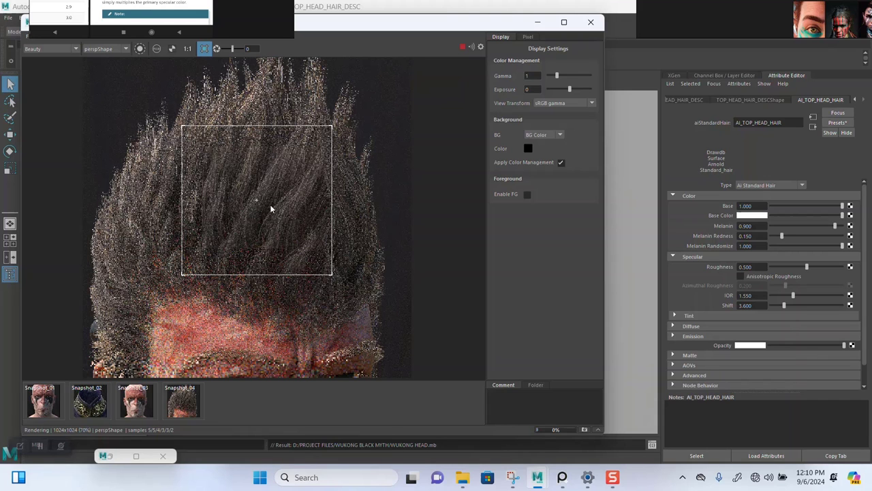
{"action": "scroll", "coordinate": [267, 210], "scroll_direction": "up", "scroll_amount": 3}
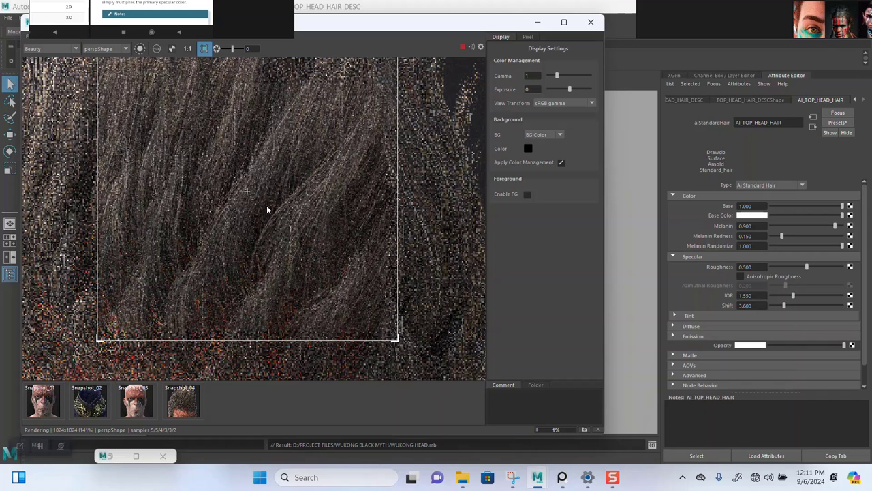
{"action": "scroll", "coordinate": [267, 209], "scroll_direction": "down", "scroll_amount": 1}
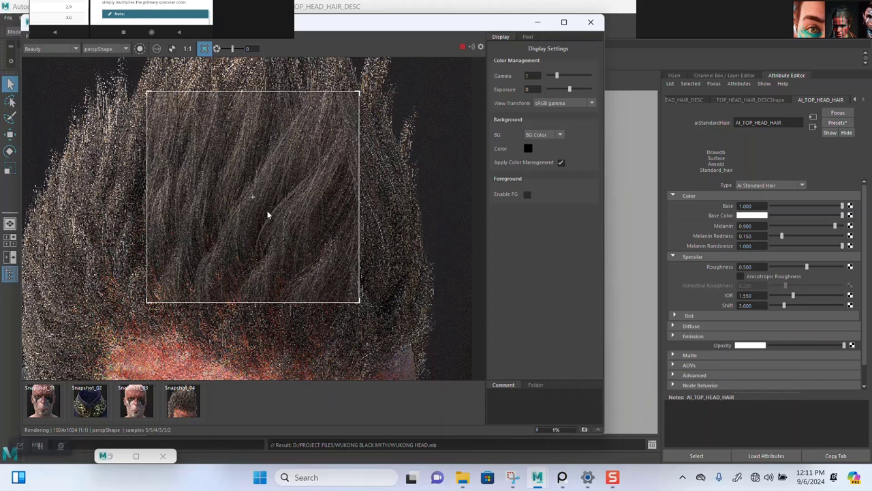
{"action": "scroll", "coordinate": [268, 215], "scroll_direction": "up", "scroll_amount": 1}
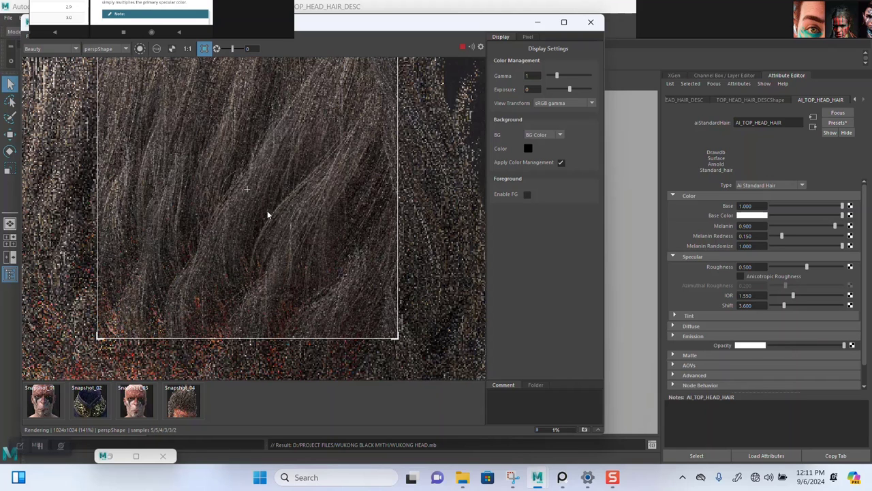
{"action": "scroll", "coordinate": [268, 214], "scroll_direction": "down", "scroll_amount": 1}
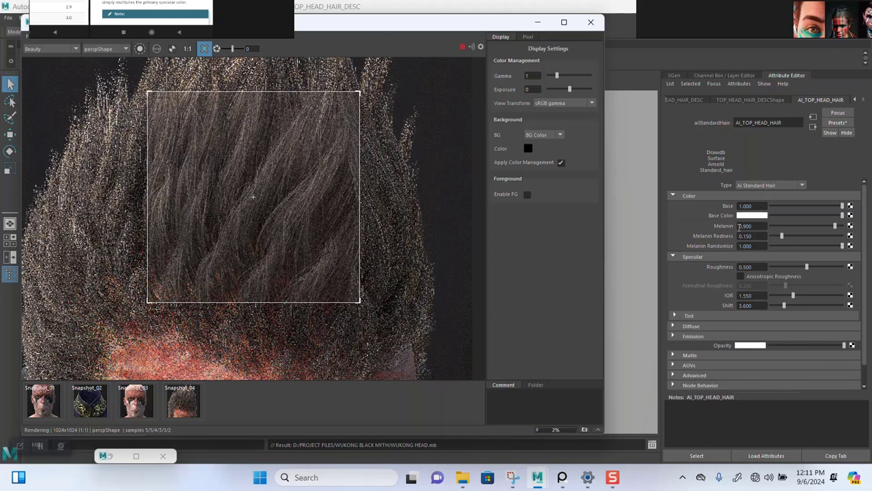
{"action": "scroll", "coordinate": [284, 194], "scroll_direction": "up", "scroll_amount": 1}
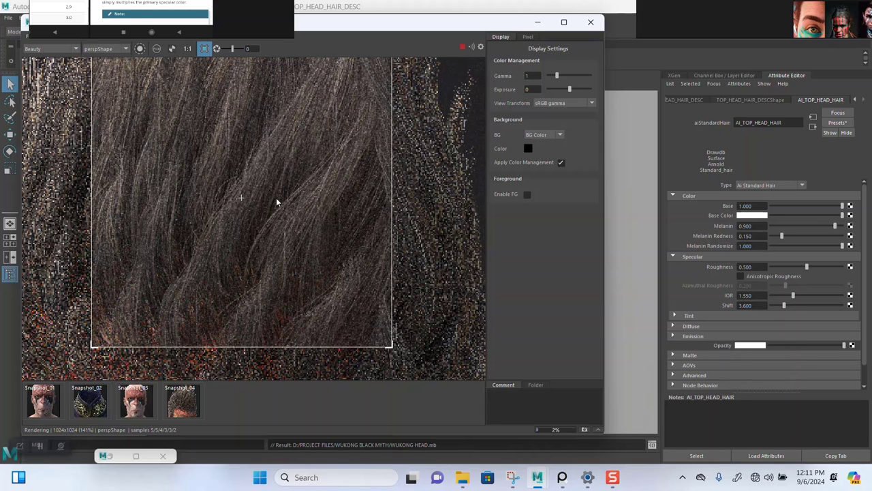
{"action": "scroll", "coordinate": [276, 201], "scroll_direction": "down", "scroll_amount": 2}
{"action": "scroll", "coordinate": [276, 201], "scroll_direction": "up", "scroll_amount": 2}
{"action": "scroll", "coordinate": [277, 201], "scroll_direction": "down", "scroll_amount": 1}
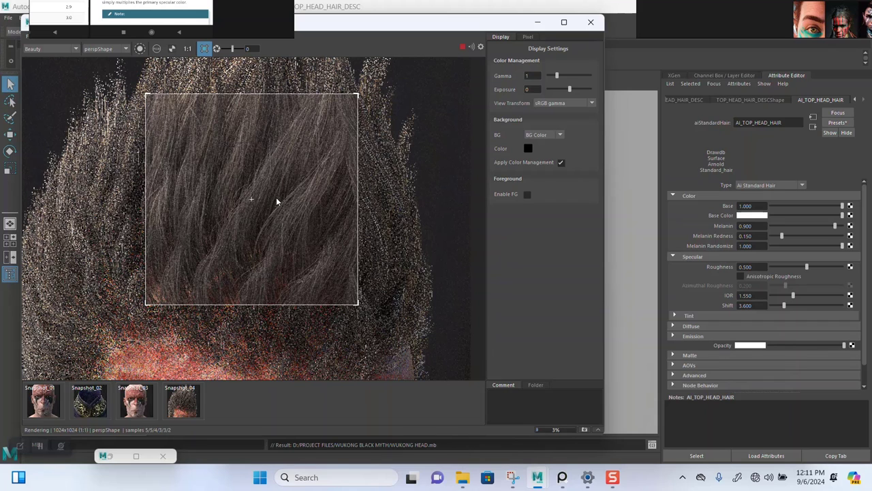
{"action": "scroll", "coordinate": [276, 201], "scroll_direction": "up", "scroll_amount": 1}
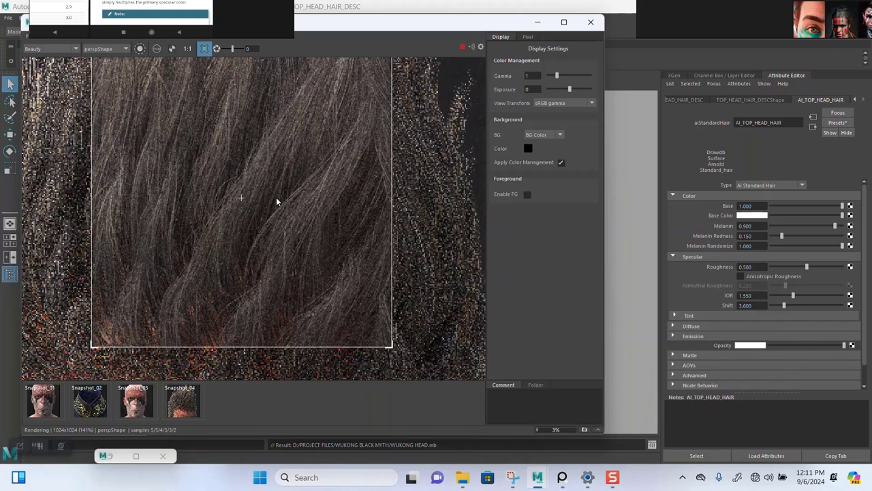
{"action": "scroll", "coordinate": [276, 201], "scroll_direction": "up", "scroll_amount": 1}
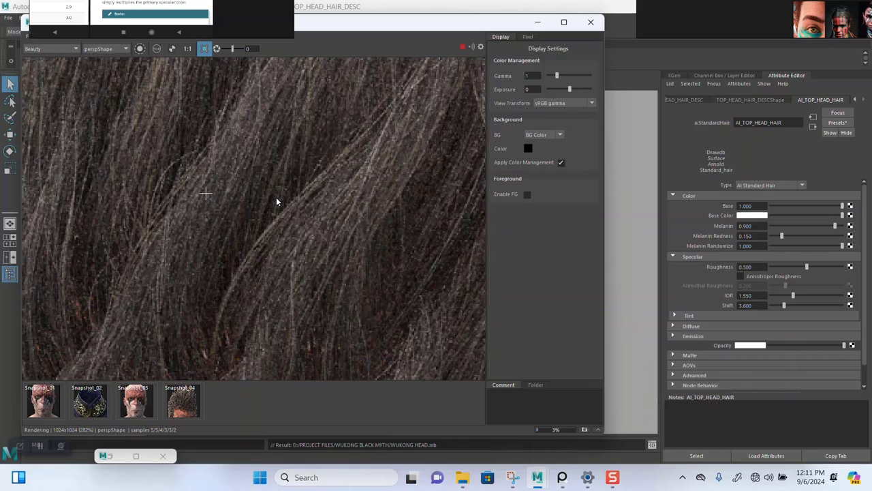
{"action": "scroll", "coordinate": [278, 199], "scroll_direction": "up", "scroll_amount": 3}
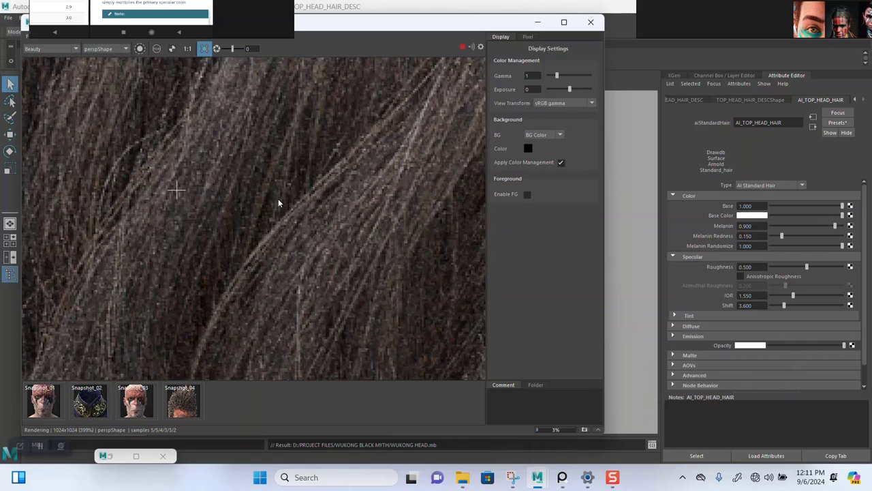
{"action": "scroll", "coordinate": [284, 209], "scroll_direction": "down", "scroll_amount": 1}
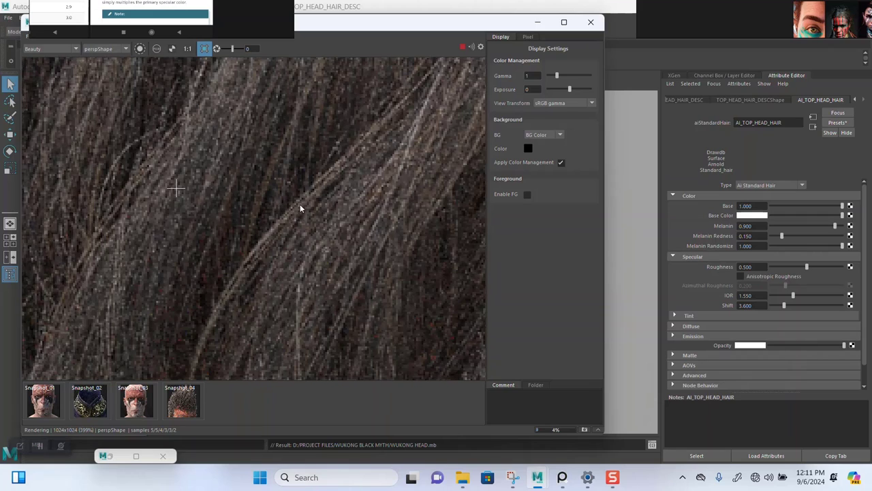
{"action": "middle_click_drag", "start_coordinate": [300, 204], "coordinate": [298, 184]}
{"action": "scroll", "coordinate": [299, 184], "scroll_direction": "down", "scroll_amount": 1}
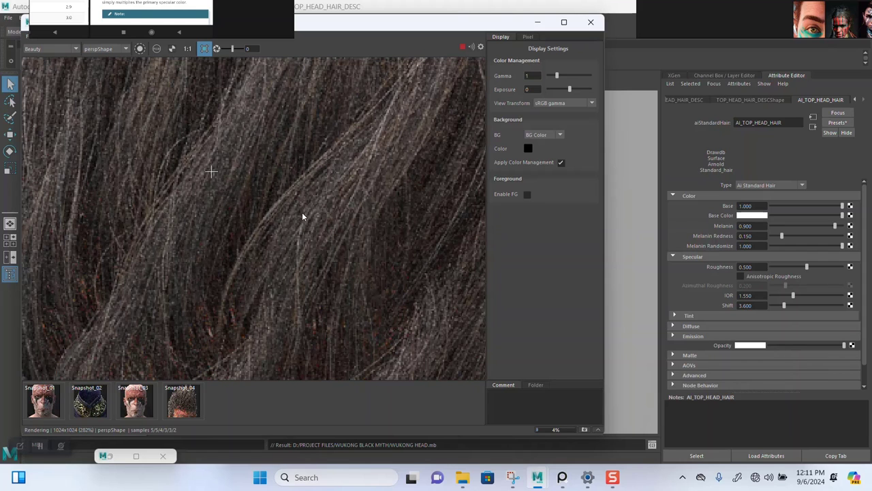
{"action": "scroll", "coordinate": [303, 216], "scroll_direction": "down", "scroll_amount": 1}
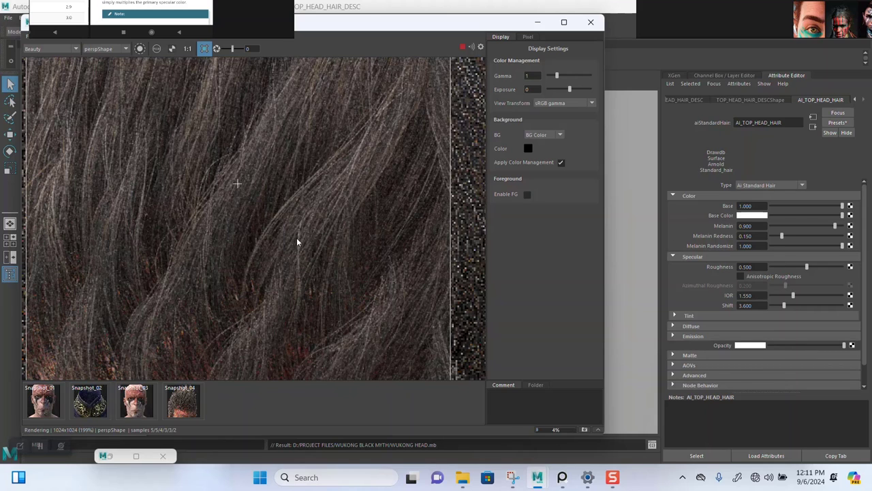
{"action": "scroll", "coordinate": [288, 240], "scroll_direction": "down", "scroll_amount": 1}
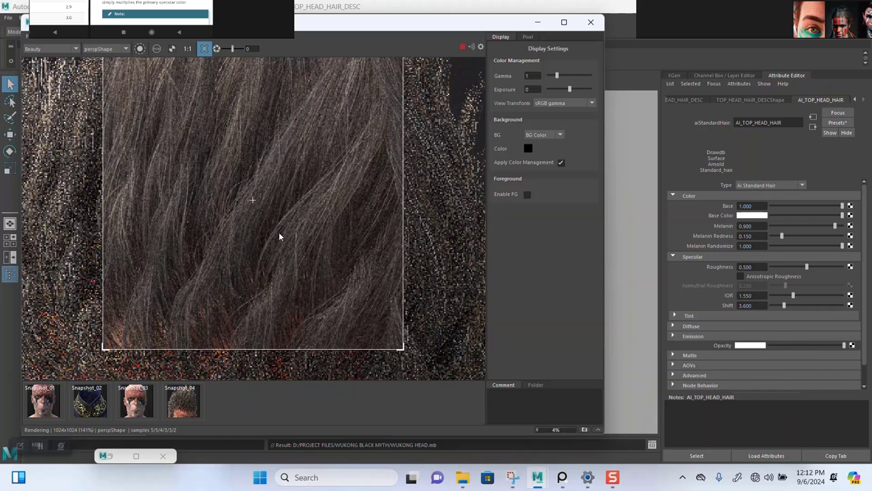
{"action": "scroll", "coordinate": [279, 236], "scroll_direction": "up", "scroll_amount": 1}
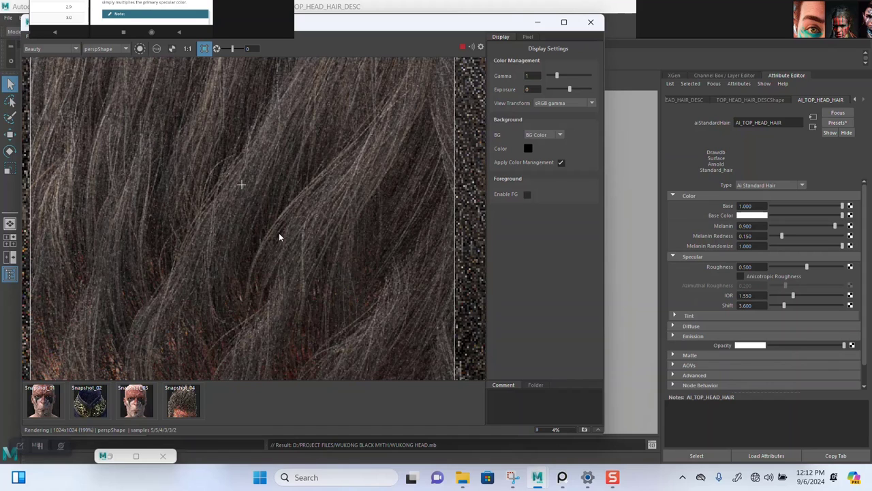
{"action": "scroll", "coordinate": [274, 215], "scroll_direction": "down", "scroll_amount": 1}
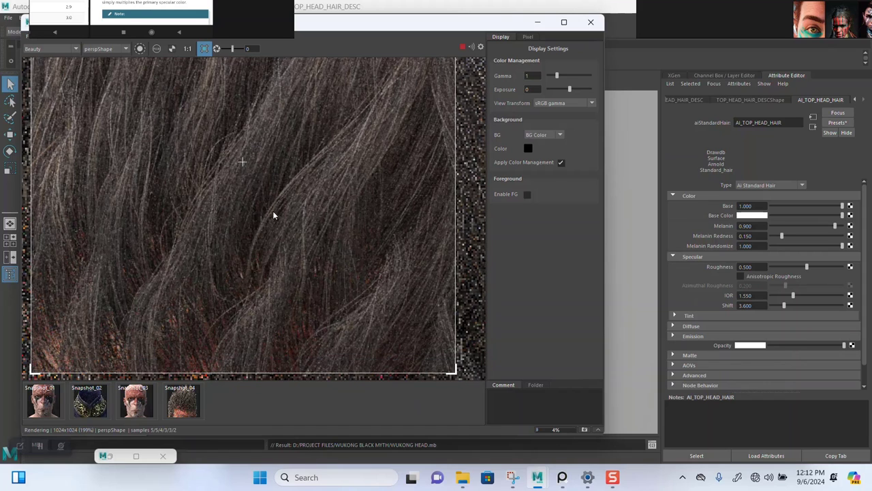
{"action": "scroll", "coordinate": [273, 216], "scroll_direction": "down", "scroll_amount": 2}
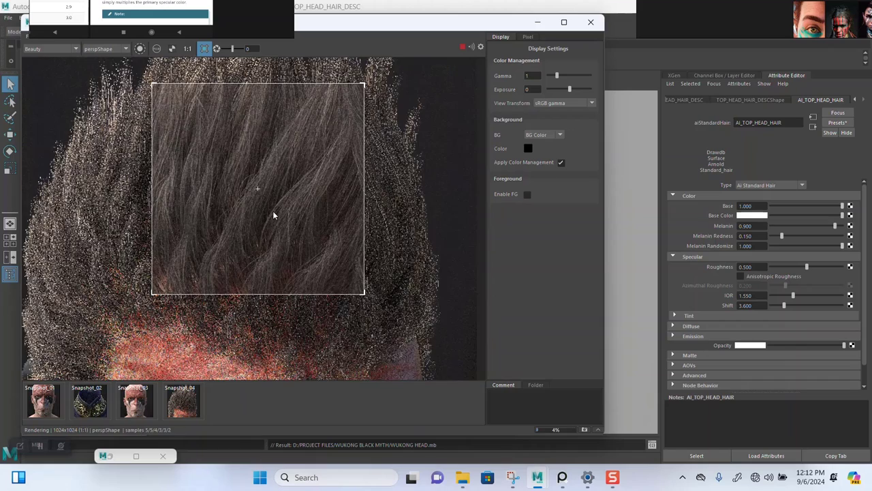
{"action": "scroll", "coordinate": [273, 213], "scroll_direction": "up", "scroll_amount": 1}
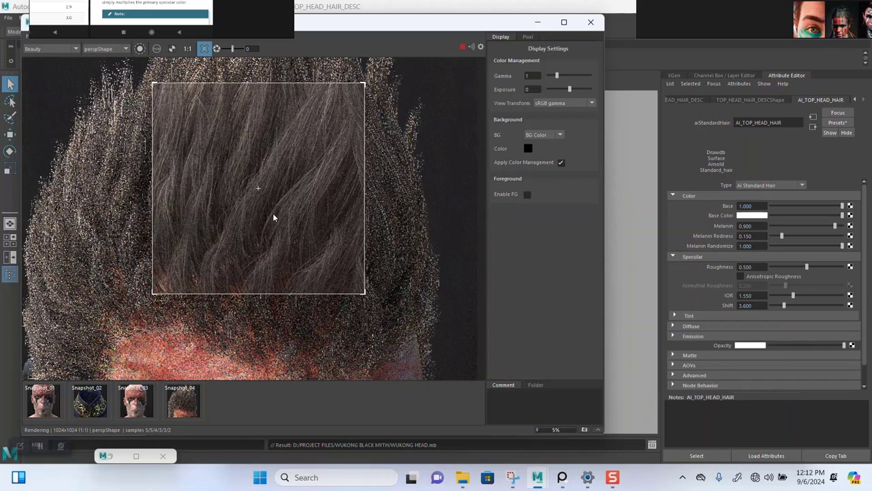
{"action": "scroll", "coordinate": [274, 217], "scroll_direction": "up", "scroll_amount": 1}
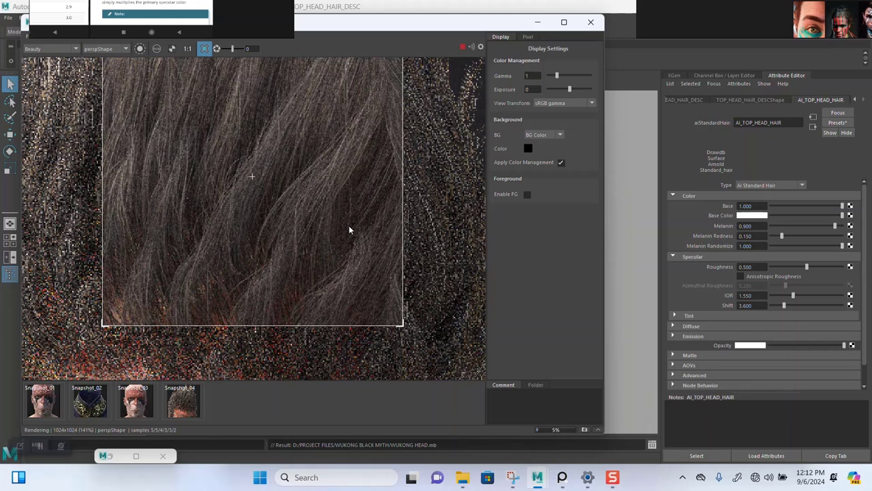
Step: Set the hair shader's Melanin to 1.0
{"action": "left_click", "coordinate": [750, 225]}
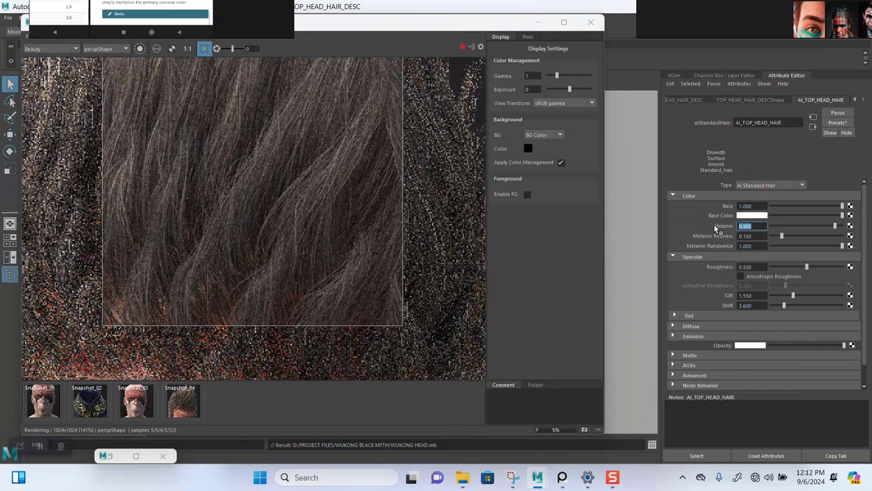
{"action": "type", "text": "1"}
{"action": "key", "text": "Return"}
Step: Store the render as Snapshot_05, compare it with the live render, and zoom to 1:1
{"action": "left_click", "coordinate": [584, 429]}
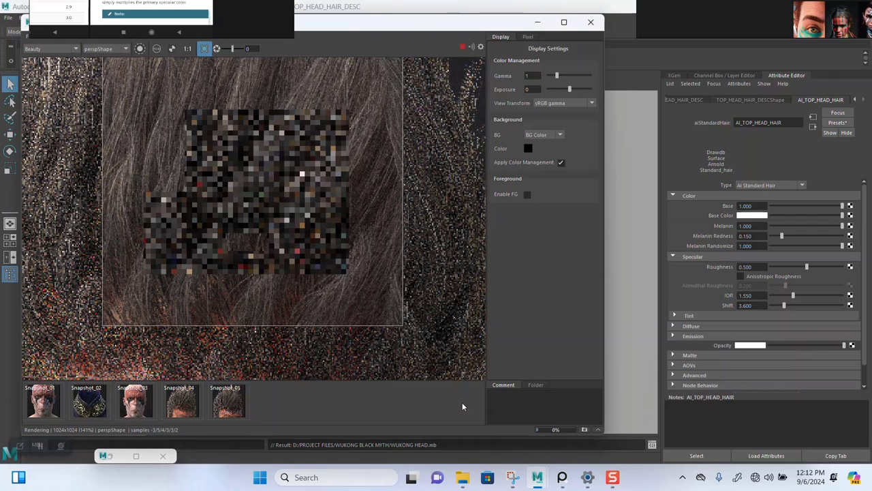
{"action": "left_click", "coordinate": [233, 405]}
{"action": "left_click", "coordinate": [231, 407]}
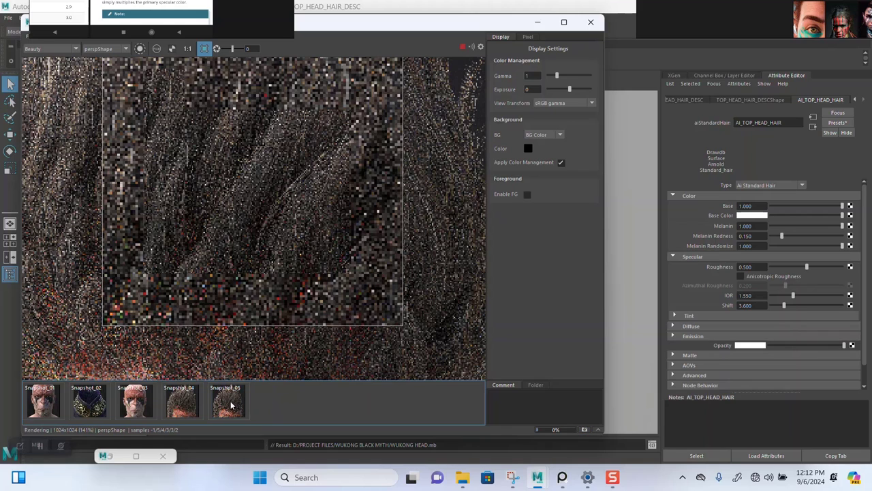
{"action": "scroll", "coordinate": [284, 222], "scroll_direction": "down", "scroll_amount": 1}
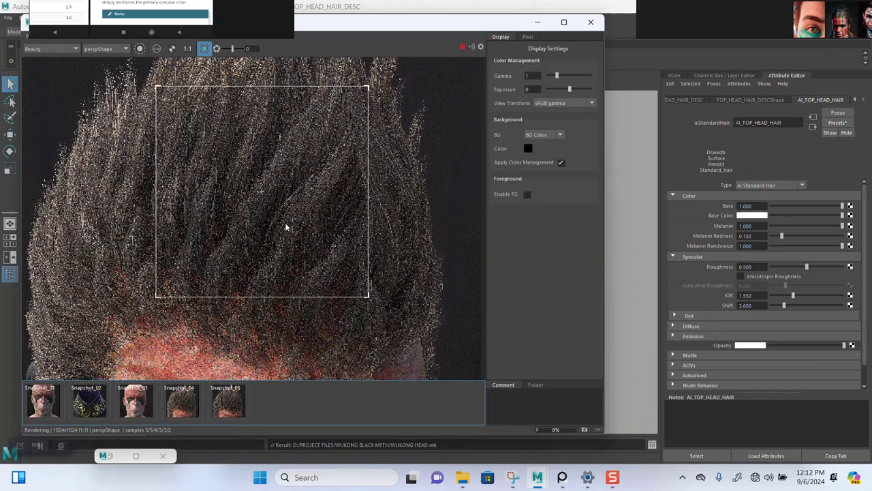
{"action": "scroll", "coordinate": [286, 226], "scroll_direction": "down", "scroll_amount": 1}
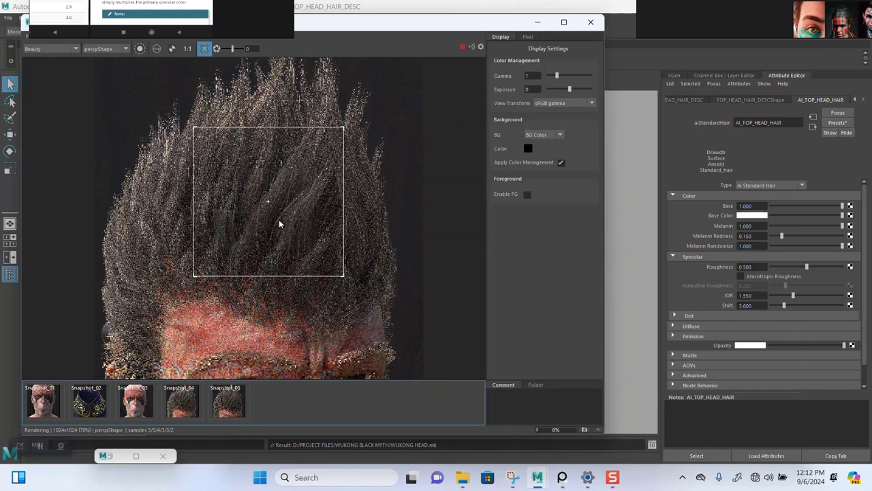
{"action": "scroll", "coordinate": [279, 219], "scroll_direction": "up", "scroll_amount": 1}
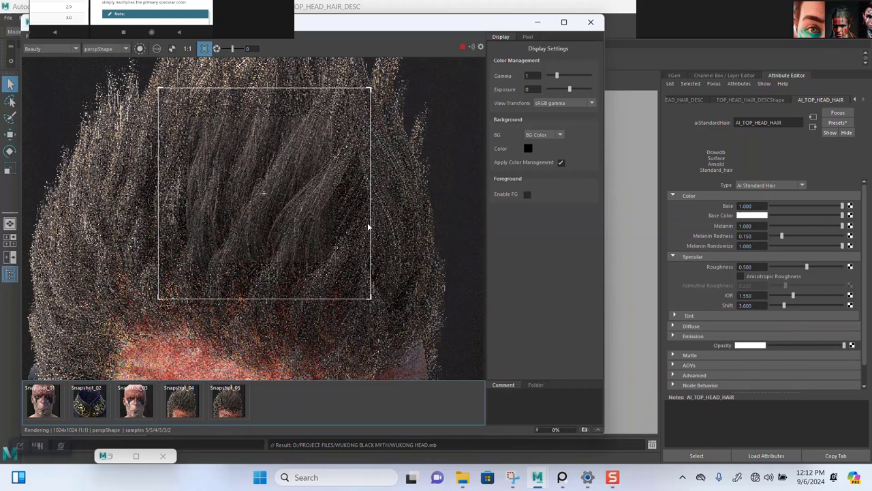
Step: Browse the monkey reference board, then push it mostly out of view
{"action": "left_click_drag", "start_coordinate": [740, 7], "coordinate": [611, 240]}
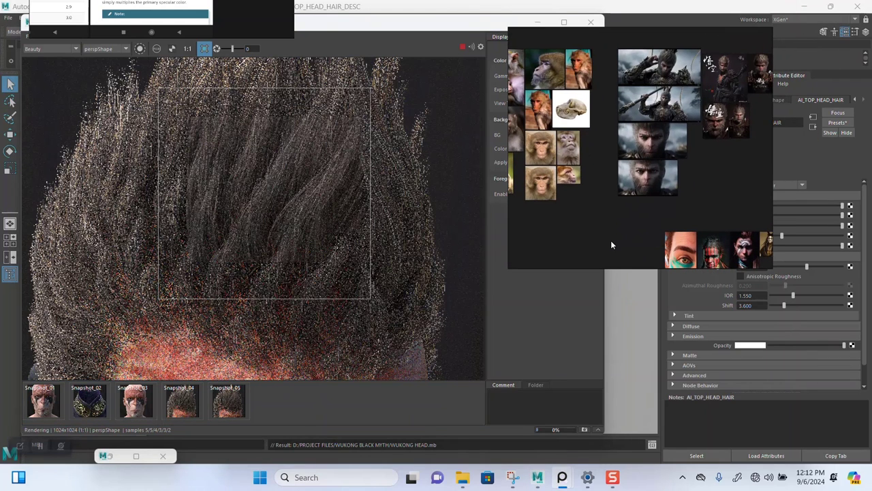
{"action": "scroll", "coordinate": [611, 240], "scroll_direction": "down", "scroll_amount": 1}
{"action": "scroll", "coordinate": [618, 214], "scroll_direction": "down", "scroll_amount": 2}
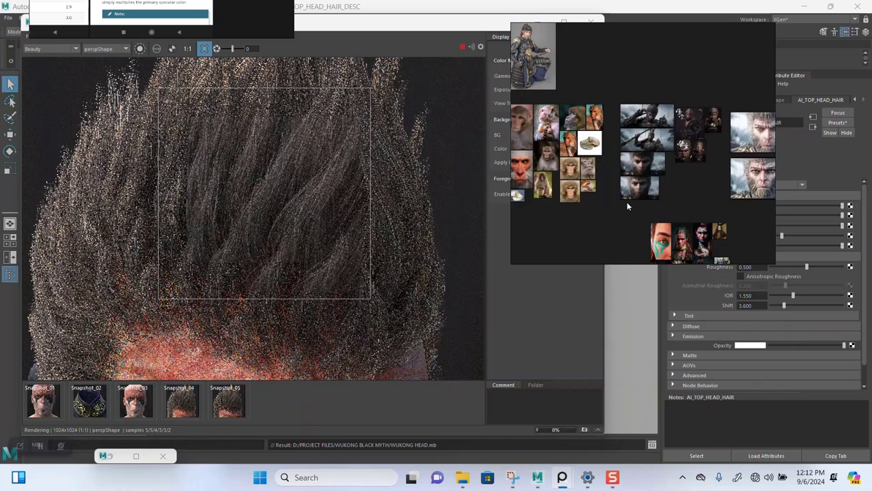
{"action": "middle_click_drag", "start_coordinate": [627, 202], "coordinate": [617, 146]}
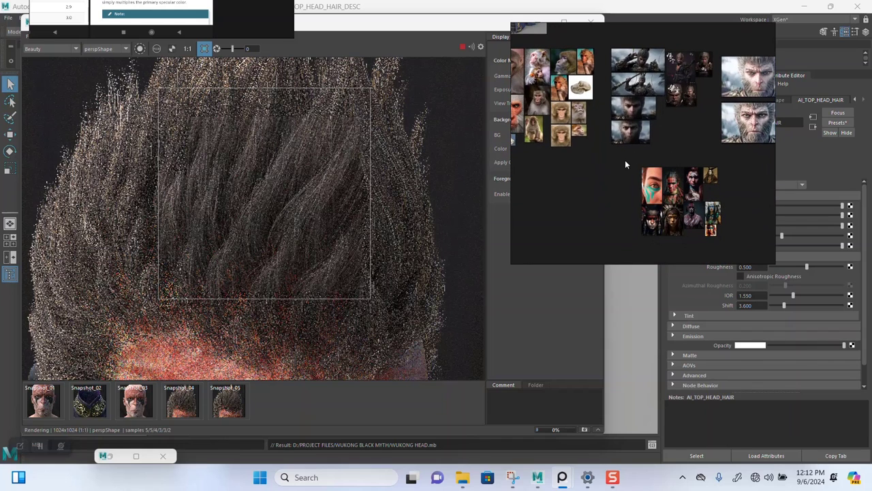
{"action": "scroll", "coordinate": [626, 167], "scroll_direction": "down", "scroll_amount": 2}
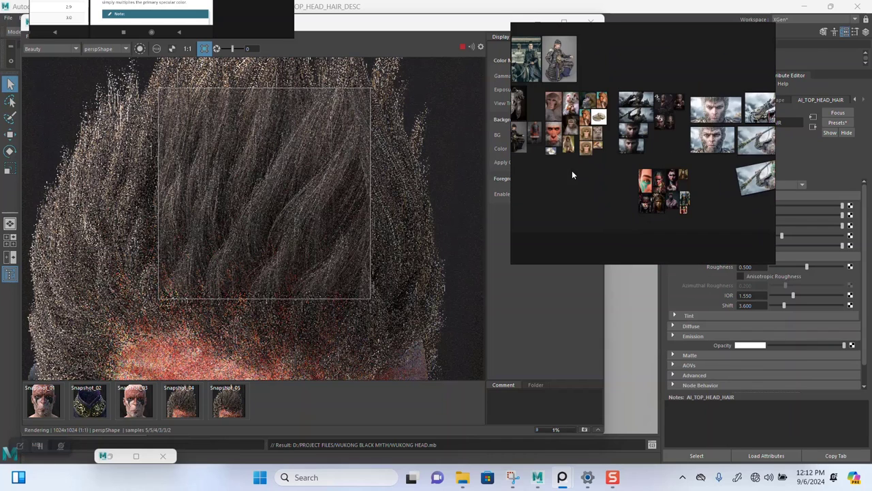
{"action": "left_click_drag", "start_coordinate": [571, 170], "coordinate": [614, 4]}
Step: Bring up the Arnold hair documentation and zoom onto the melanin randomize swatch labelled 0 (default)
{"action": "left_click_drag", "start_coordinate": [208, 8], "coordinate": [744, 316]}
{"action": "scroll", "coordinate": [713, 295], "scroll_direction": "down", "scroll_amount": 3}
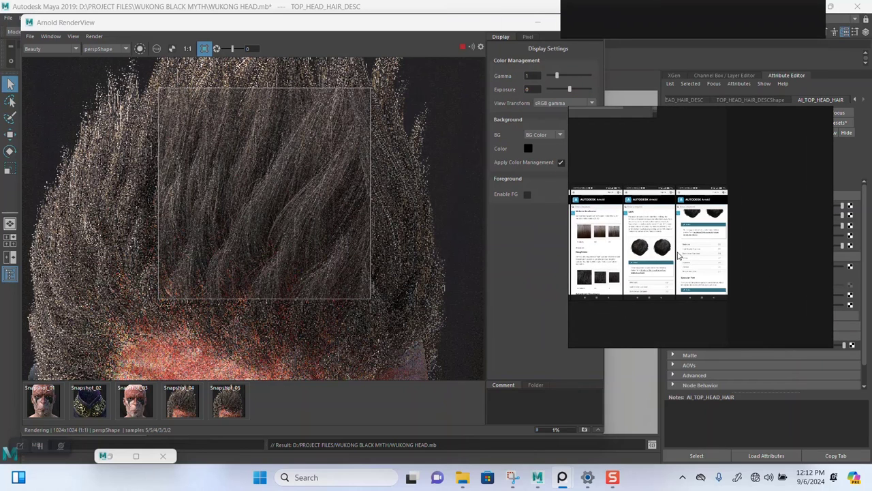
{"action": "scroll", "coordinate": [680, 257], "scroll_direction": "up", "scroll_amount": 3}
{"action": "scroll", "coordinate": [706, 264], "scroll_direction": "up", "scroll_amount": 1}
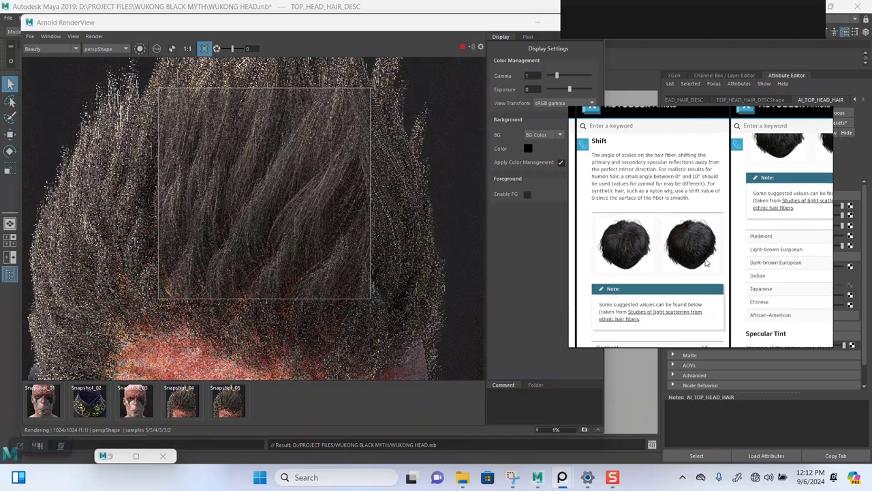
{"action": "middle_click_drag", "start_coordinate": [706, 263], "coordinate": [750, 263]}
{"action": "middle_click_drag", "start_coordinate": [600, 228], "coordinate": [705, 220]}
{"action": "scroll", "coordinate": [689, 214], "scroll_direction": "up", "scroll_amount": 2}
{"action": "scroll", "coordinate": [690, 214], "scroll_direction": "up", "scroll_amount": 2}
{"action": "scroll", "coordinate": [703, 218], "scroll_direction": "up", "scroll_amount": 3}
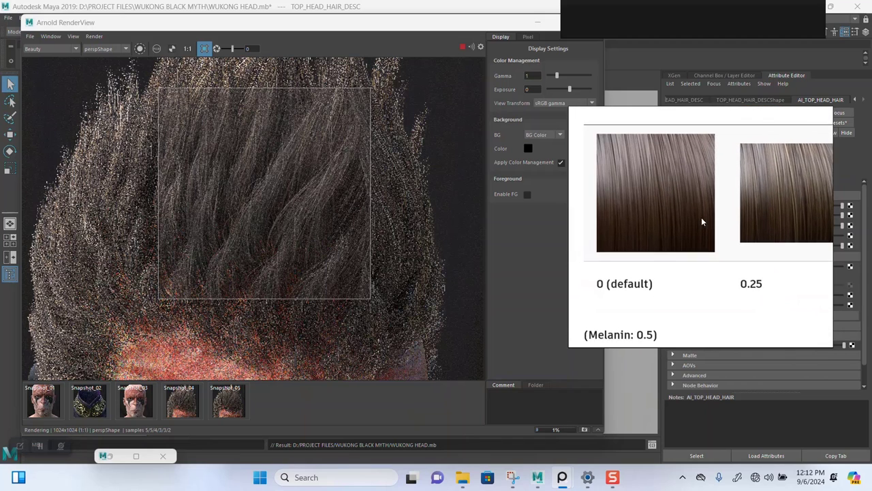
{"action": "scroll", "coordinate": [660, 212], "scroll_direction": "up", "scroll_amount": 4}
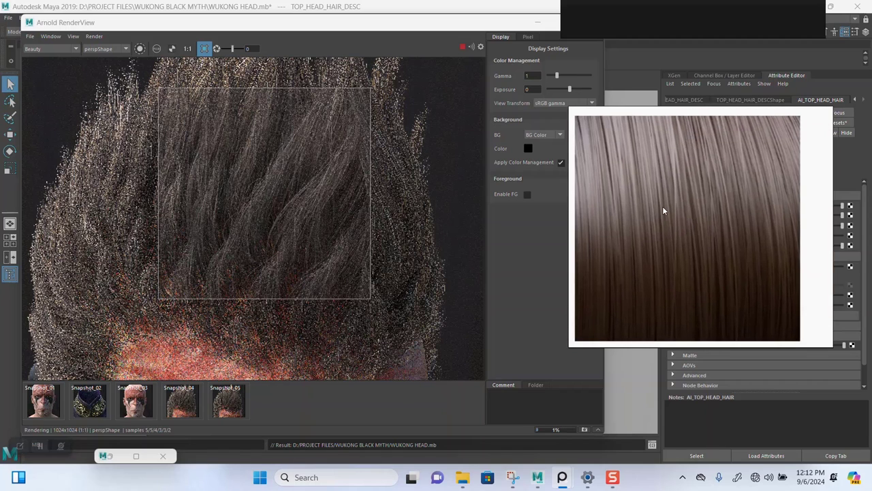
{"action": "scroll", "coordinate": [663, 210], "scroll_direction": "down", "scroll_amount": 2}
{"action": "scroll", "coordinate": [672, 222], "scroll_direction": "up", "scroll_amount": 1}
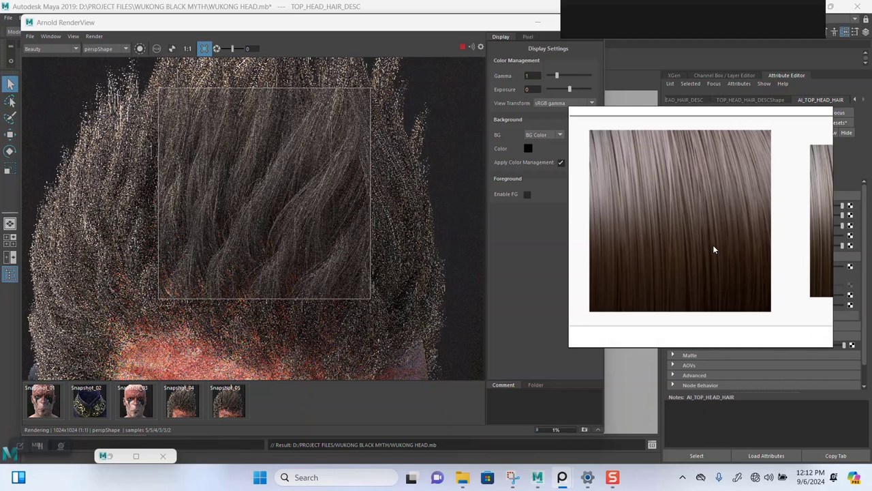
Step: Compare the 0.25 and 0.5 hair swatches, then move the PureRef window up-left
{"action": "middle_click_drag", "start_coordinate": [713, 250], "coordinate": [658, 239]}
{"action": "scroll", "coordinate": [617, 229], "scroll_direction": "down", "scroll_amount": 2}
{"action": "scroll", "coordinate": [637, 238], "scroll_direction": "up", "scroll_amount": 2}
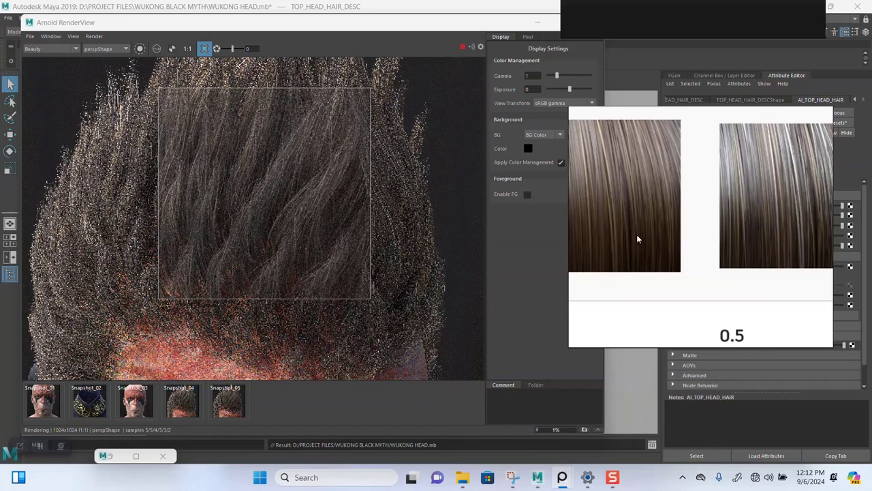
{"action": "scroll", "coordinate": [639, 240], "scroll_direction": "right", "scroll_amount": 3}
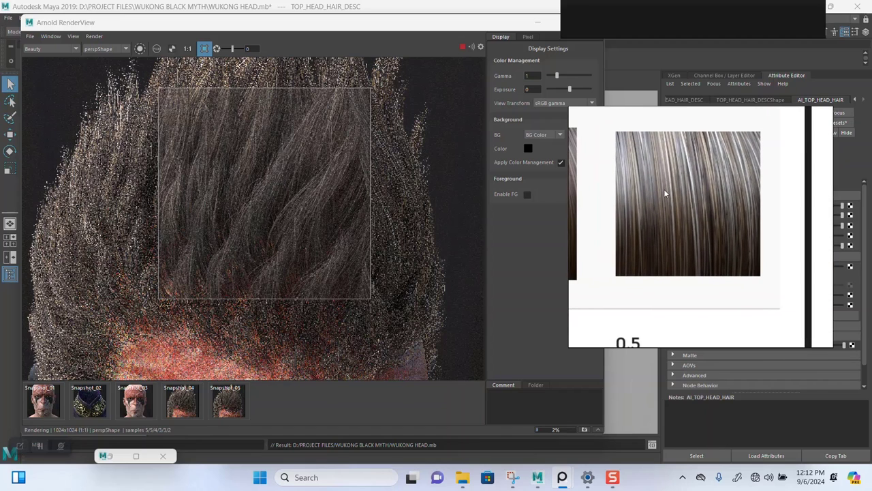
{"action": "scroll", "coordinate": [675, 199], "scroll_direction": "up", "scroll_amount": 3}
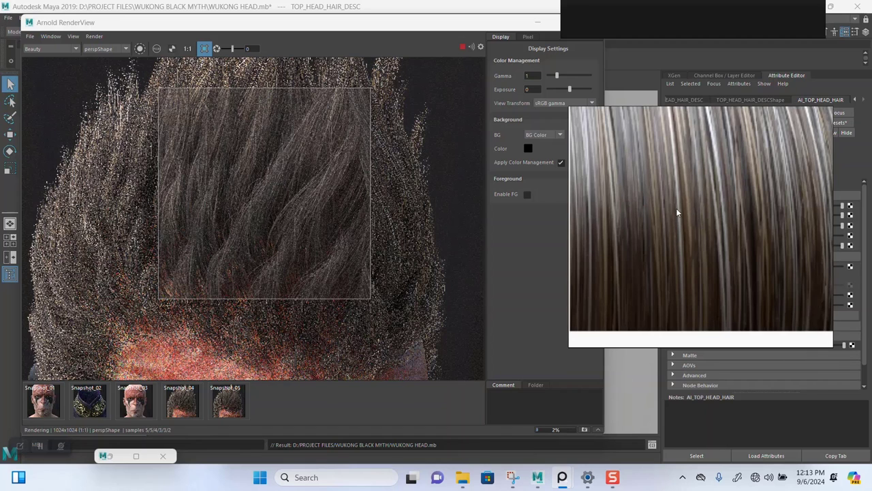
{"action": "scroll", "coordinate": [676, 201], "scroll_direction": "down", "scroll_amount": 3}
{"action": "middle_click_drag", "start_coordinate": [684, 226], "coordinate": [684, 253]}
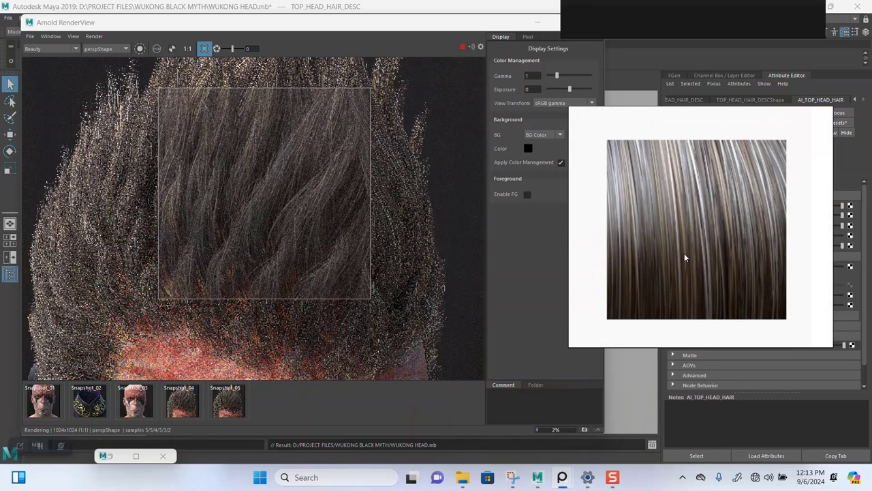
{"action": "scroll", "coordinate": [680, 255], "scroll_direction": "down", "scroll_amount": 3}
{"action": "scroll", "coordinate": [672, 248], "scroll_direction": "left", "scroll_amount": 3}
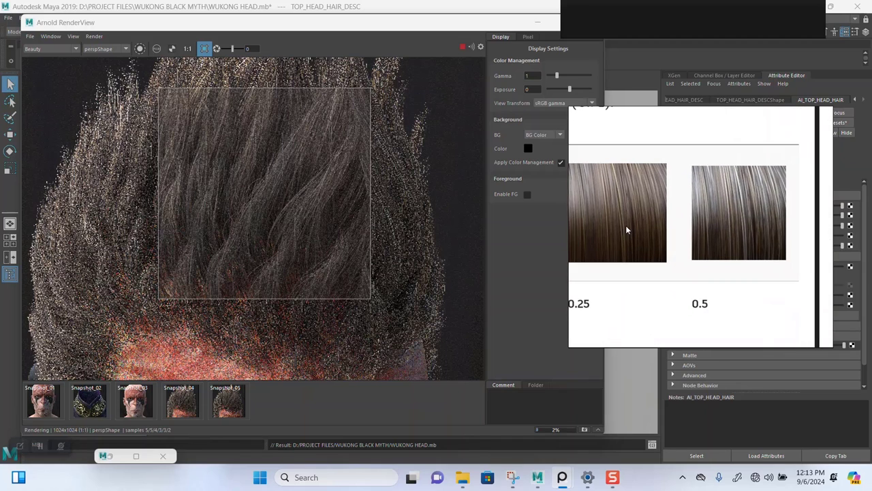
{"action": "scroll", "coordinate": [662, 265], "scroll_direction": "up", "scroll_amount": 1}
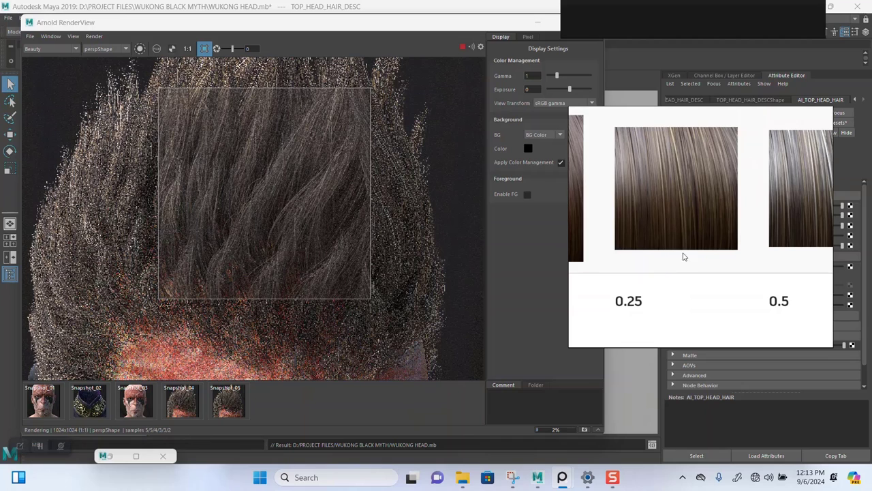
{"action": "scroll", "coordinate": [683, 253], "scroll_direction": "up", "scroll_amount": 1}
{"action": "middle_click_drag", "start_coordinate": [684, 253], "coordinate": [597, 255]}
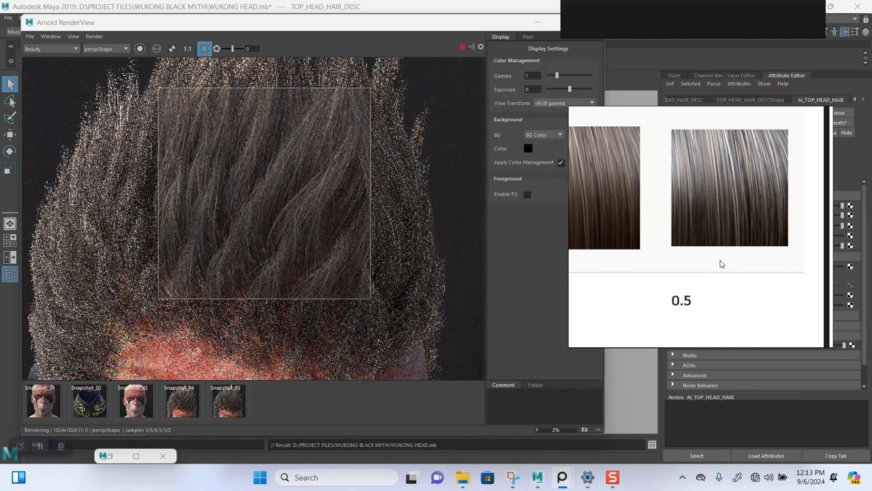
{"action": "left_click_drag", "start_coordinate": [737, 265], "coordinate": [75, 189]}
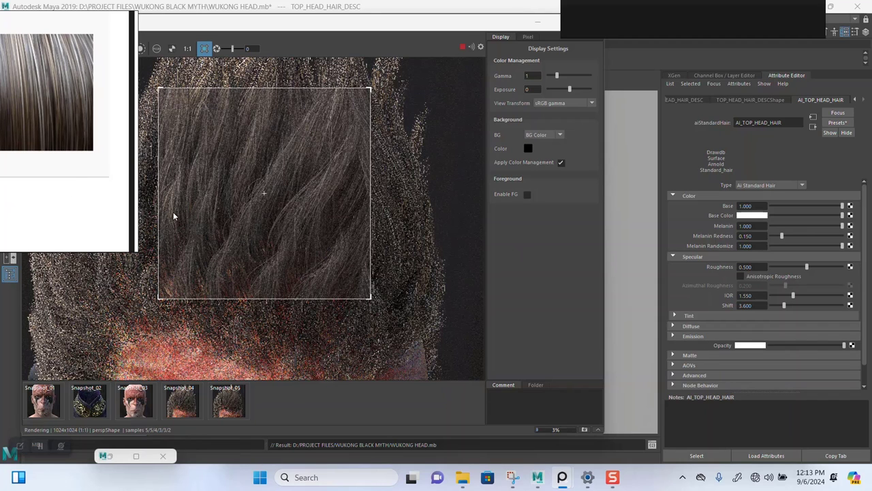
{"action": "scroll", "coordinate": [261, 207], "scroll_direction": "up", "scroll_amount": 2}
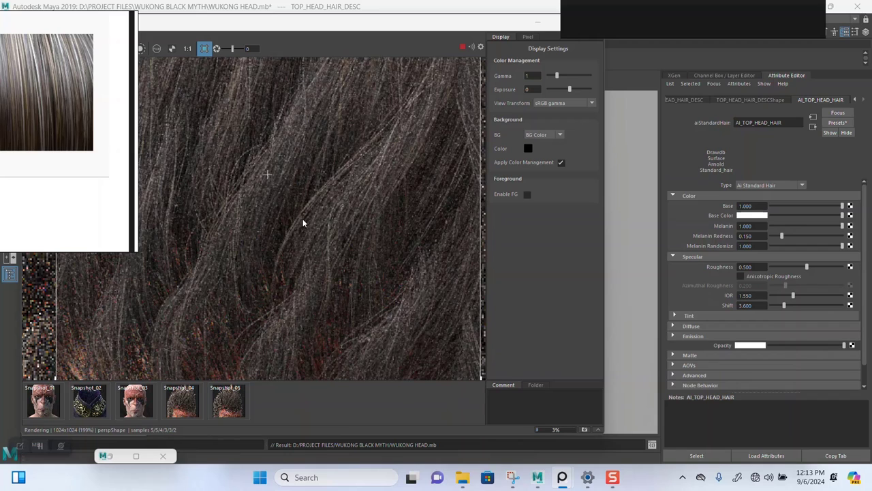
{"action": "scroll", "coordinate": [303, 219], "scroll_direction": "down", "scroll_amount": 1}
{"action": "scroll", "coordinate": [296, 220], "scroll_direction": "down", "scroll_amount": 1}
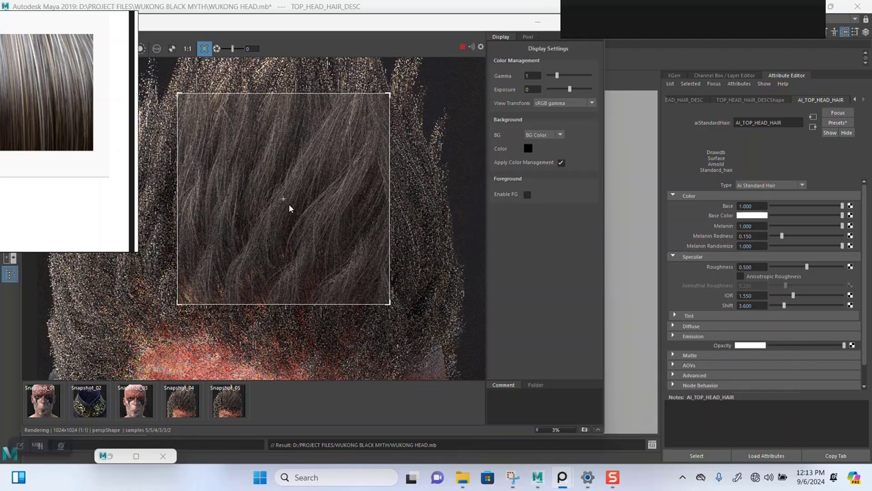
{"action": "scroll", "coordinate": [289, 204], "scroll_direction": "up", "scroll_amount": 1}
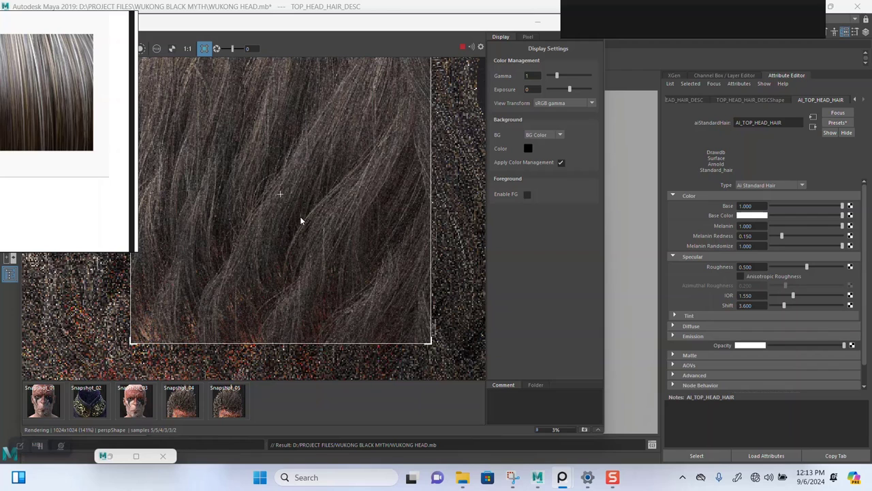
{"action": "scroll", "coordinate": [300, 220], "scroll_direction": "down", "scroll_amount": 1}
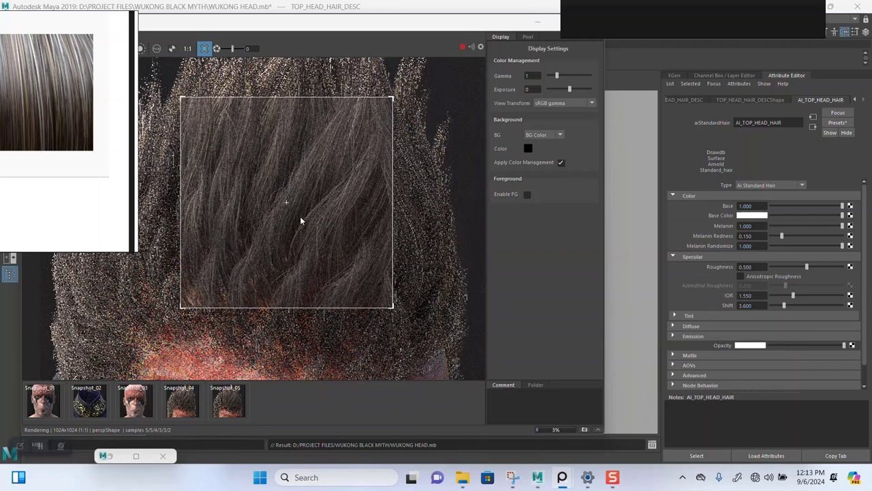
{"action": "scroll", "coordinate": [300, 218], "scroll_direction": "down", "scroll_amount": 2}
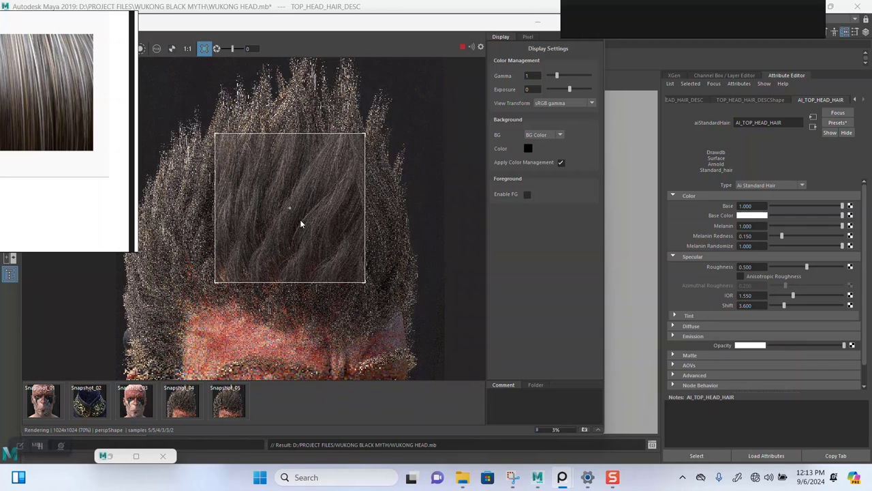
{"action": "scroll", "coordinate": [301, 221], "scroll_direction": "up", "scroll_amount": 2}
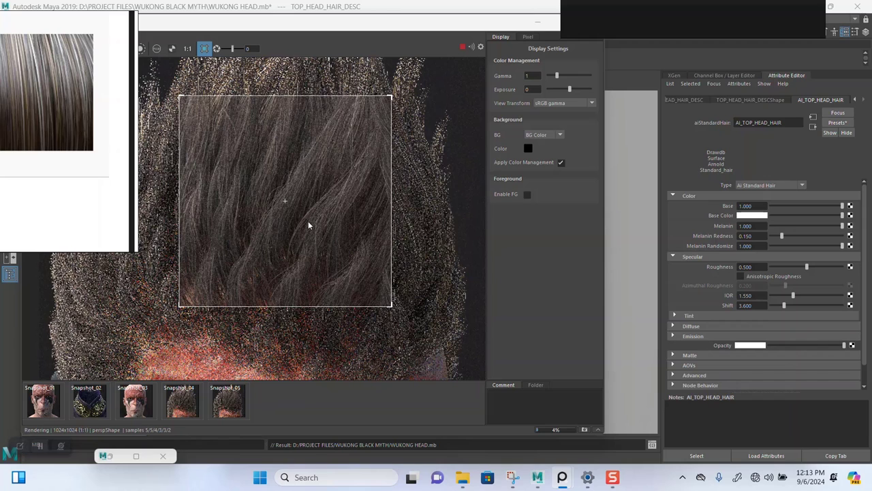
{"action": "scroll", "coordinate": [308, 225], "scroll_direction": "up", "scroll_amount": 1}
{"action": "scroll", "coordinate": [308, 223], "scroll_direction": "down", "scroll_amount": 1}
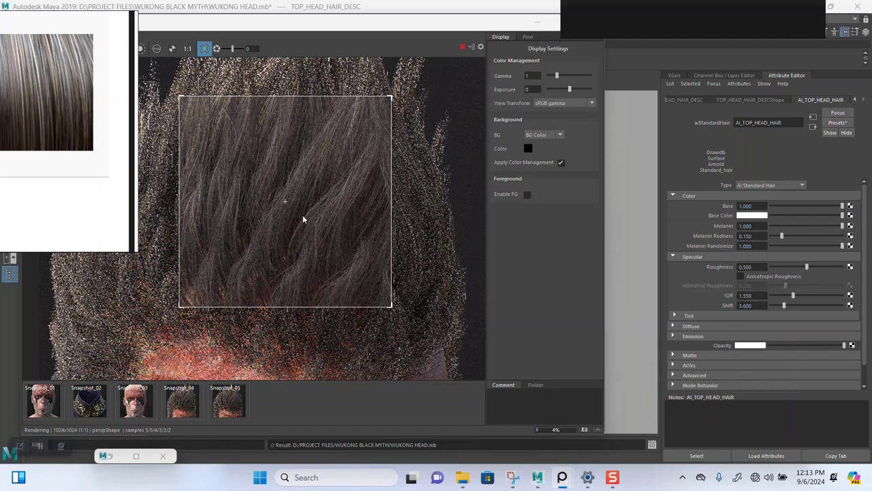
Step: Store a snapshot, set Melanin Randomize to 0.5, and refresh the crown region render
{"action": "left_click", "coordinate": [584, 429]}
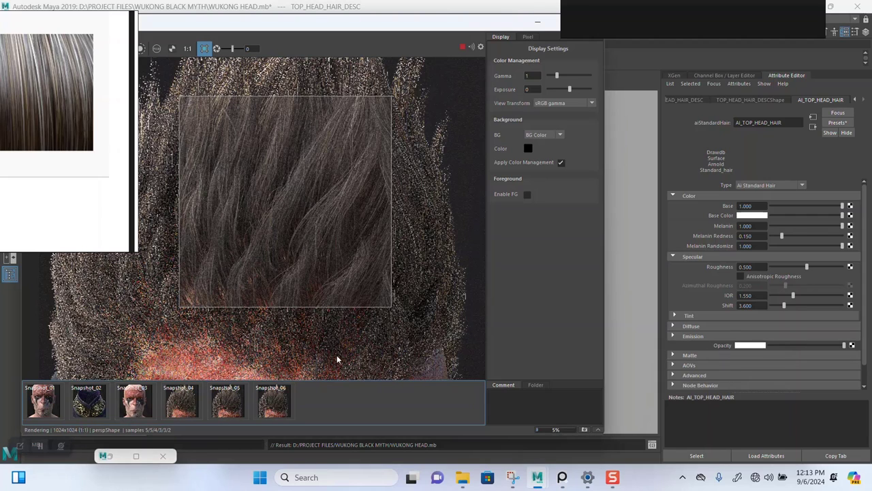
{"action": "left_click", "coordinate": [758, 246]}
{"action": "type", "text": "0.5"}
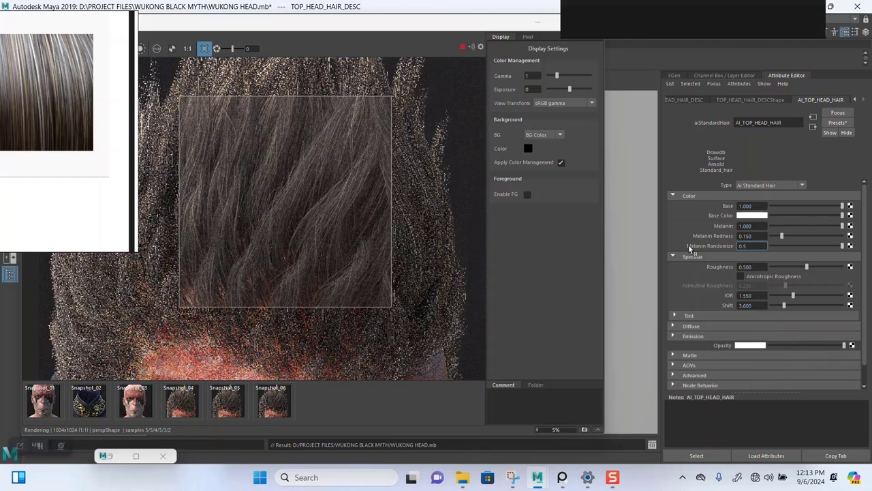
{"action": "key", "text": "Return"}
{"action": "left_click", "coordinate": [470, 47]}
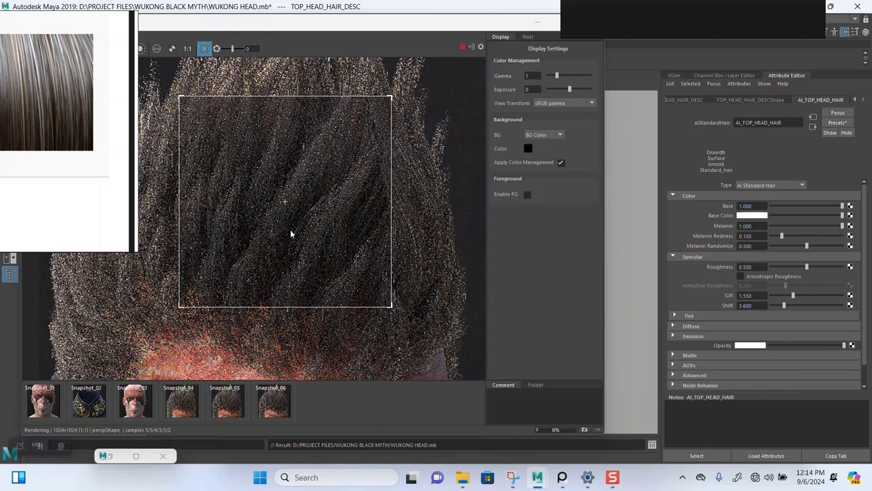
{"action": "scroll", "coordinate": [290, 235], "scroll_direction": "down", "scroll_amount": 1}
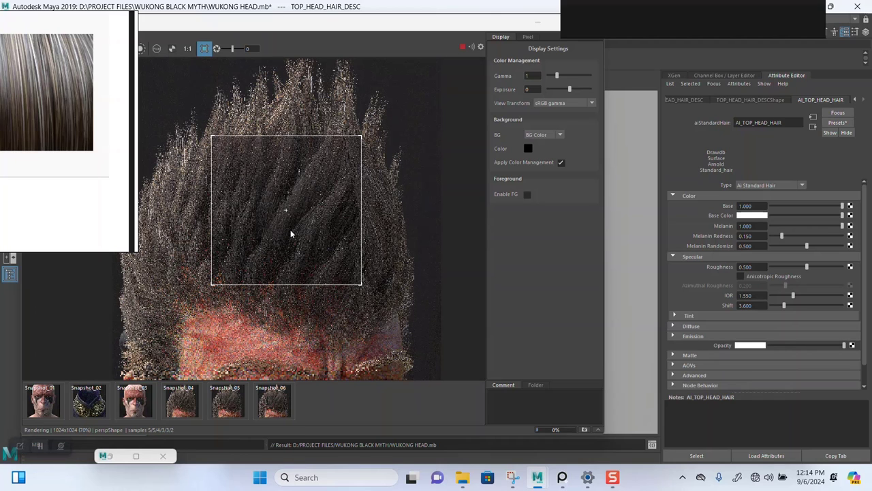
{"action": "scroll", "coordinate": [289, 237], "scroll_direction": "up", "scroll_amount": 1}
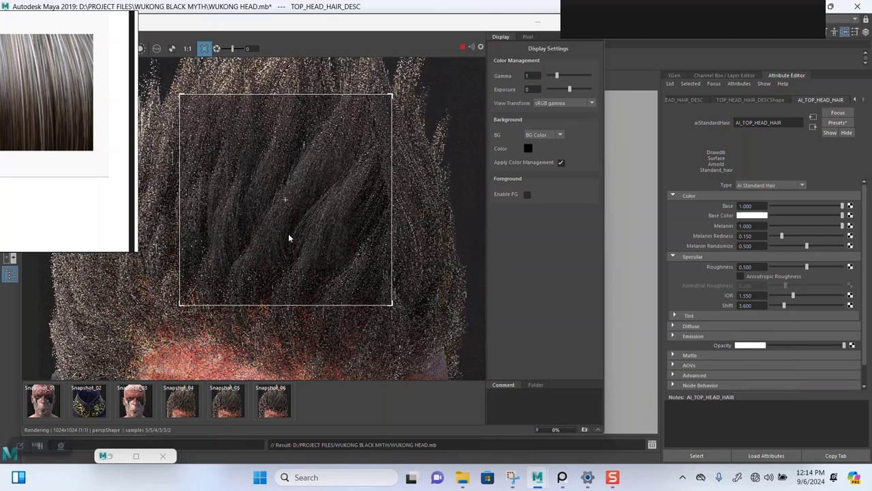
{"action": "scroll", "coordinate": [289, 238], "scroll_direction": "down", "scroll_amount": 1}
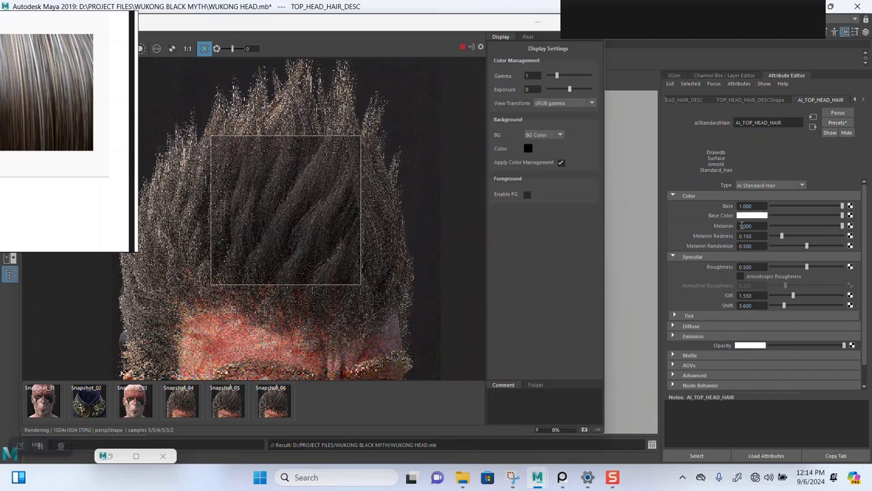
{"action": "scroll", "coordinate": [295, 233], "scroll_direction": "up", "scroll_amount": 1}
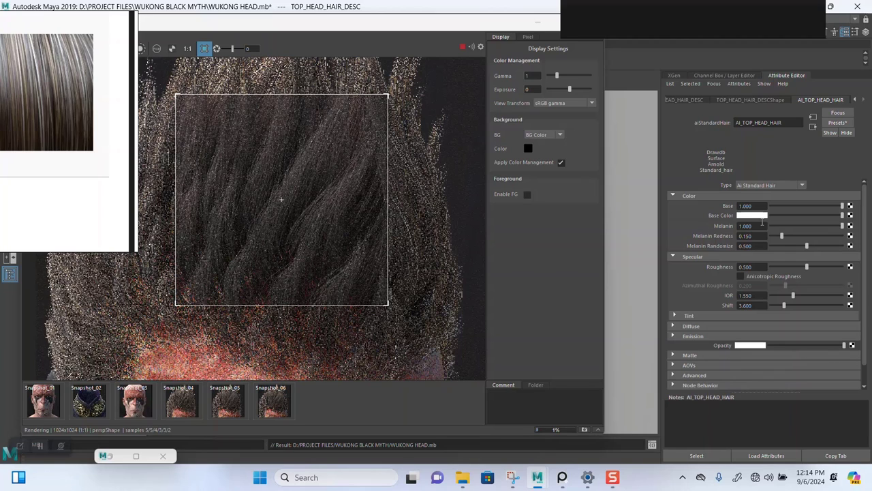
{"action": "scroll", "coordinate": [289, 235], "scroll_direction": "down", "scroll_amount": 1}
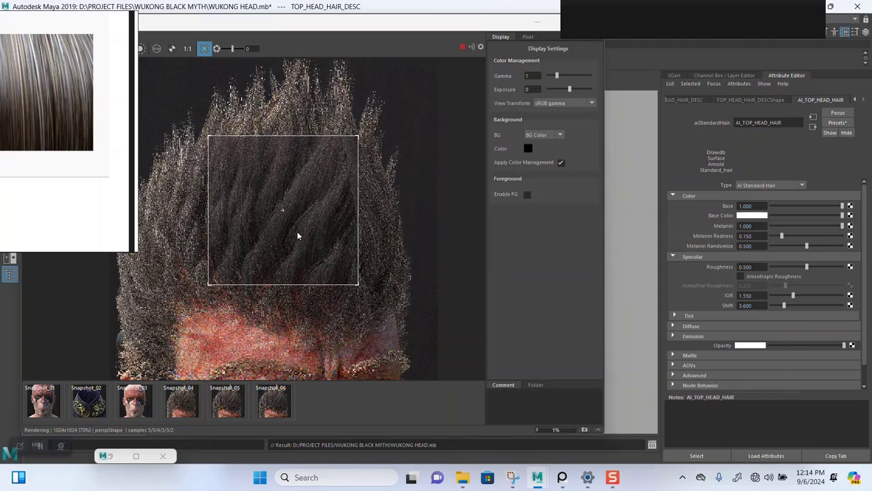
{"action": "middle_click_drag", "start_coordinate": [297, 231], "coordinate": [327, 257]}
{"action": "scroll", "coordinate": [323, 214], "scroll_direction": "up", "scroll_amount": 2}
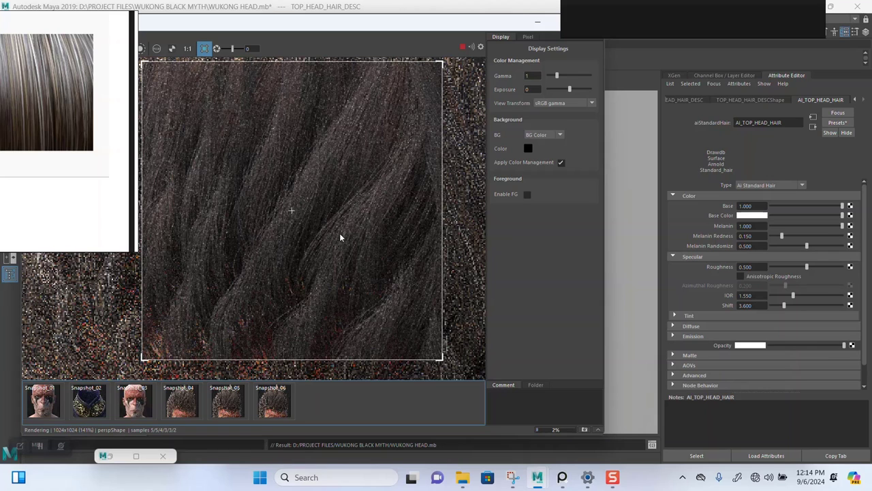
{"action": "scroll", "coordinate": [297, 245], "scroll_direction": "down", "scroll_amount": 1}
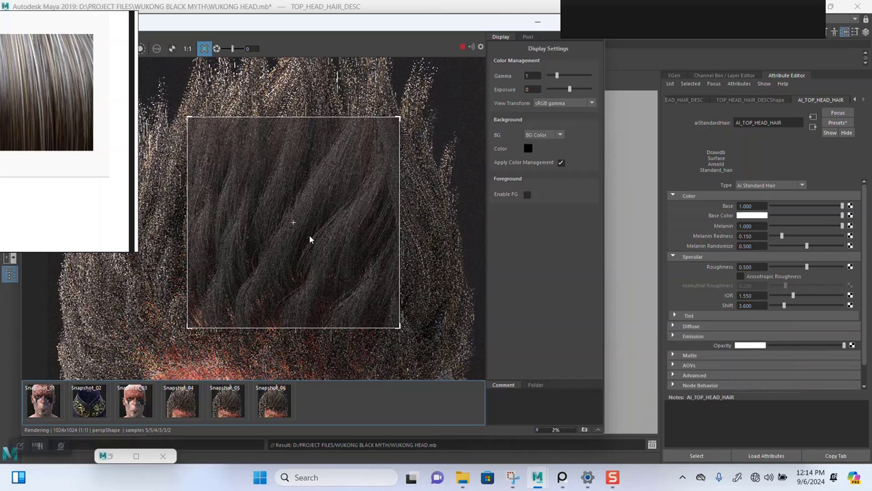
{"action": "scroll", "coordinate": [309, 239], "scroll_direction": "up", "scroll_amount": 1}
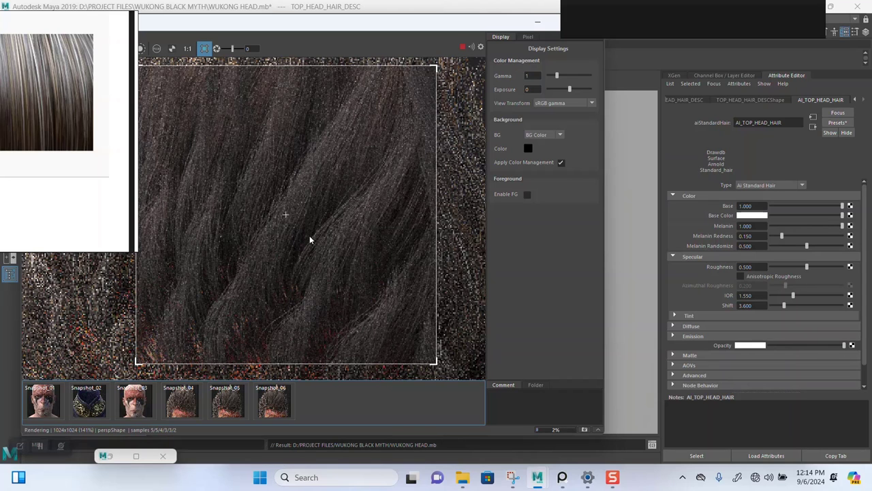
{"action": "scroll", "coordinate": [309, 239], "scroll_direction": "up", "scroll_amount": 1}
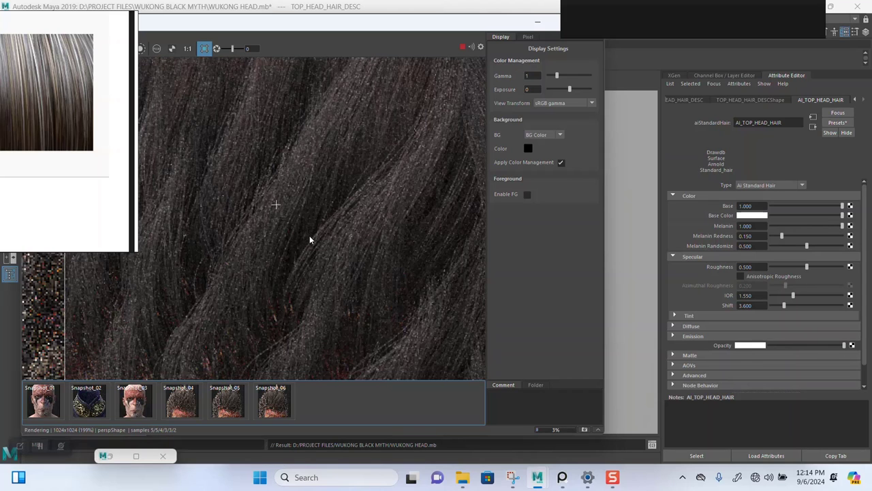
{"action": "scroll", "coordinate": [309, 239], "scroll_direction": "down", "scroll_amount": 1}
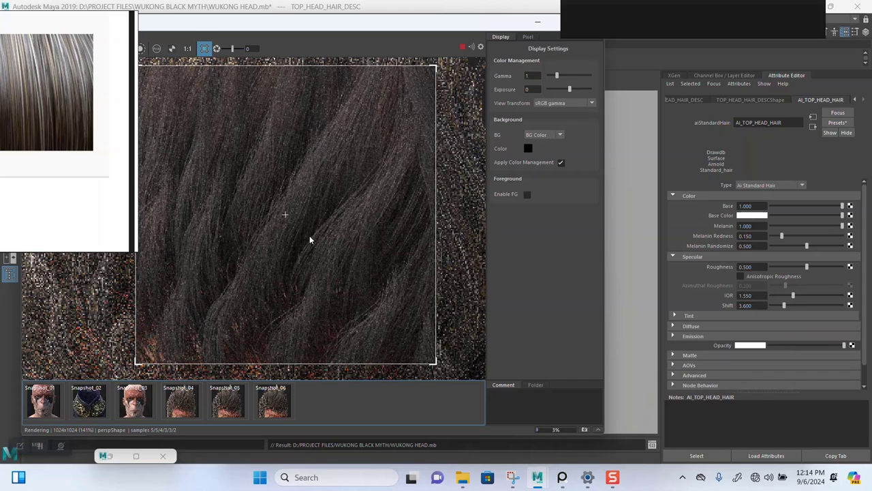
{"action": "scroll", "coordinate": [309, 238], "scroll_direction": "down", "scroll_amount": 1}
{"action": "scroll", "coordinate": [302, 233], "scroll_direction": "up", "scroll_amount": 1}
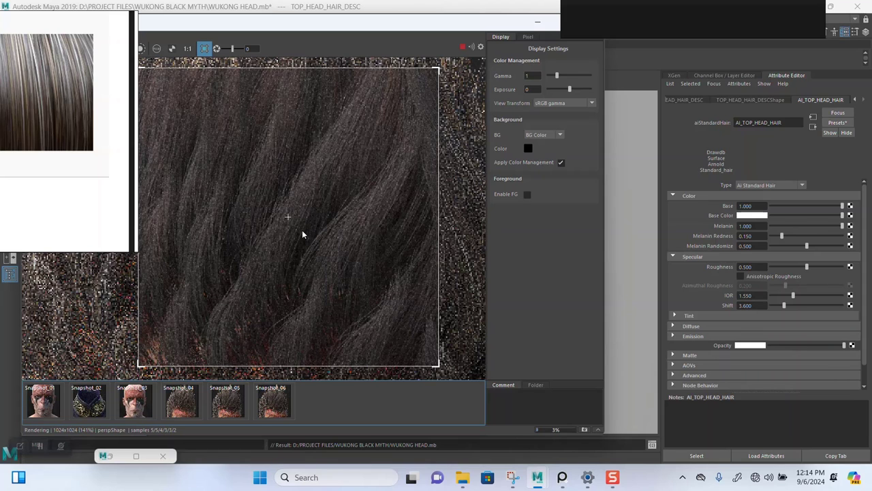
{"action": "scroll", "coordinate": [303, 234], "scroll_direction": "up", "scroll_amount": 1}
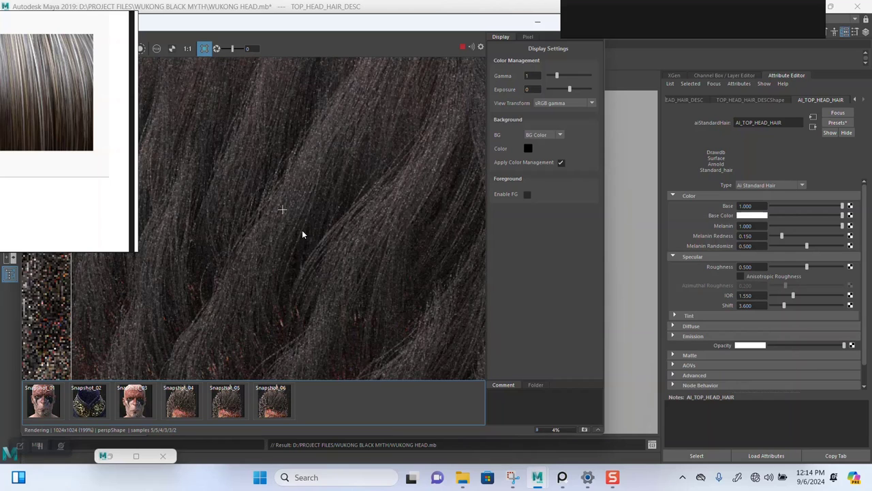
{"action": "scroll", "coordinate": [302, 234], "scroll_direction": "down", "scroll_amount": 1}
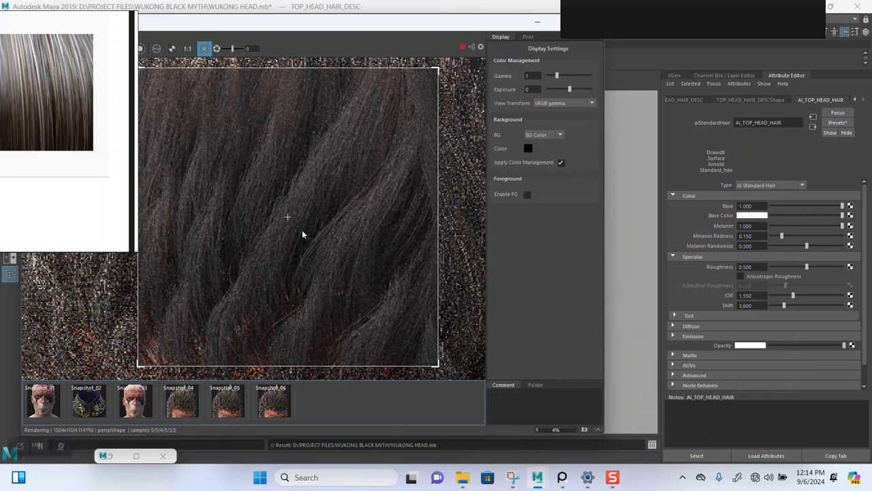
{"action": "scroll", "coordinate": [301, 239], "scroll_direction": "up", "scroll_amount": 1}
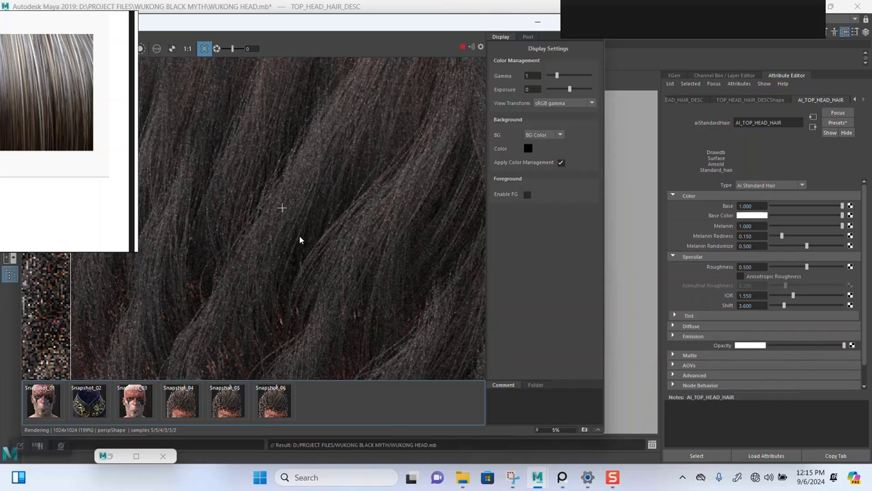
{"action": "scroll", "coordinate": [299, 239], "scroll_direction": "up", "scroll_amount": 1}
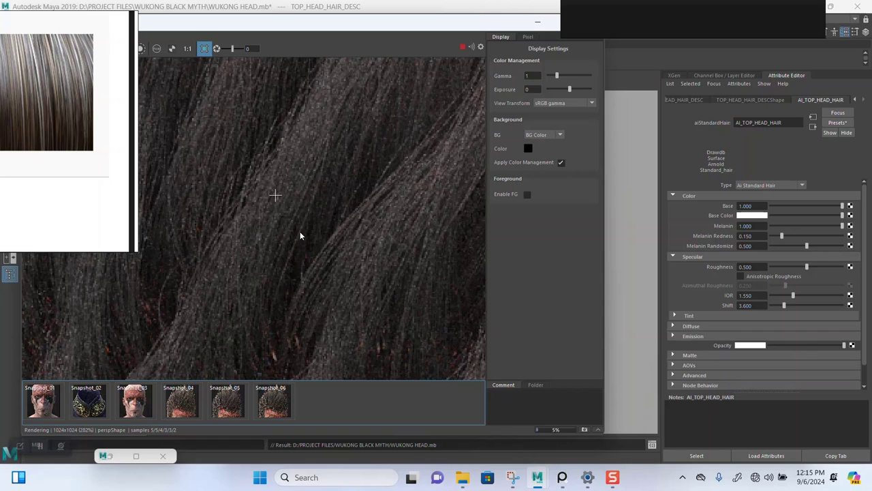
{"action": "scroll", "coordinate": [300, 235], "scroll_direction": "down", "scroll_amount": 1}
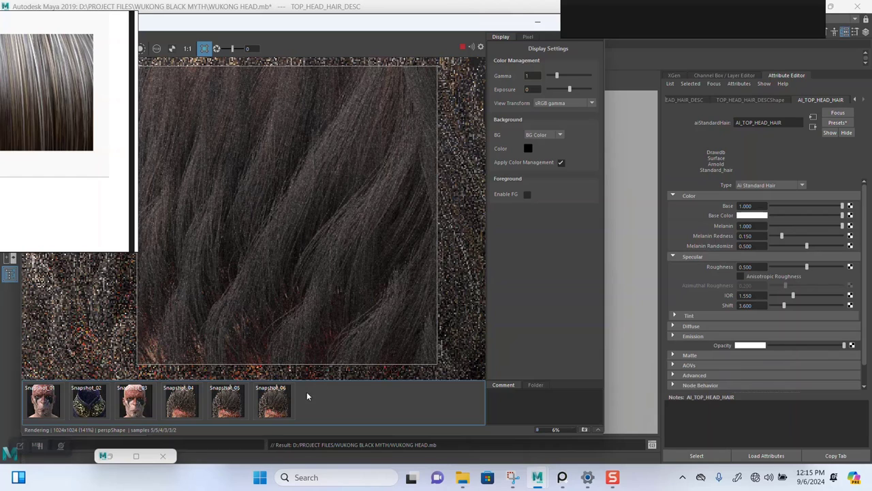
{"action": "left_click", "coordinate": [273, 405]}
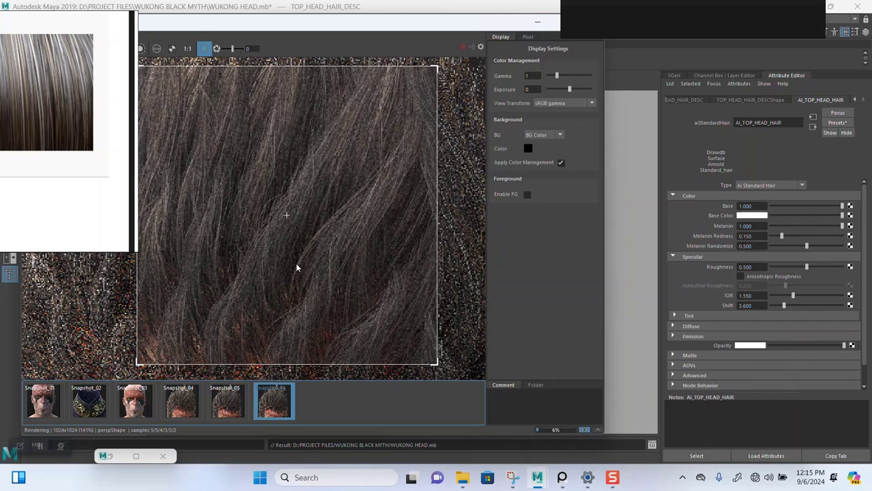
{"action": "left_click", "coordinate": [273, 402]}
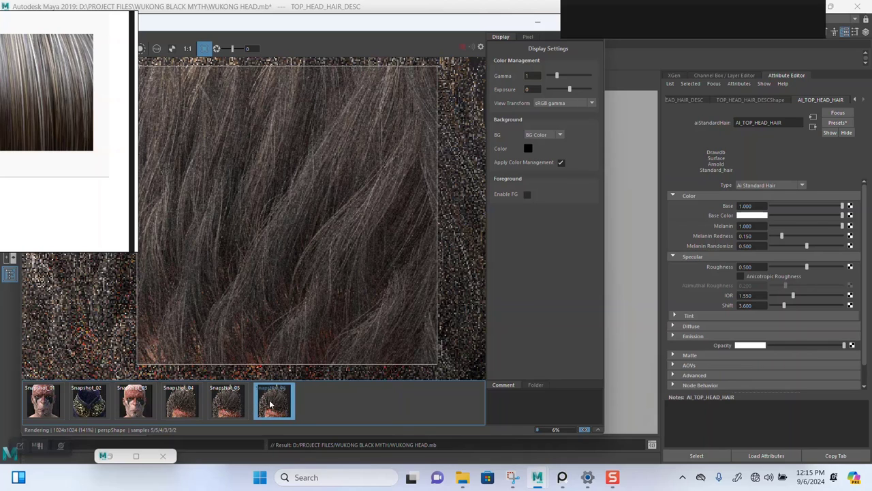
{"action": "left_click", "coordinate": [271, 404]}
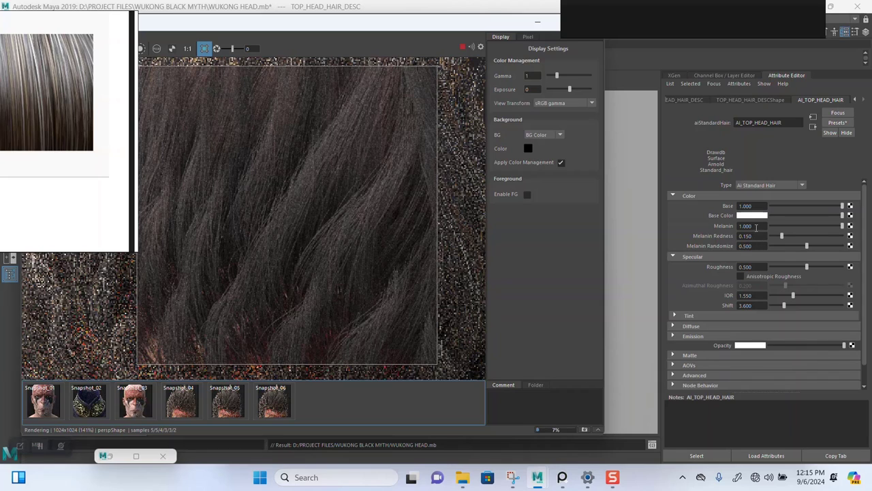
Step: Set aiStandardHair Melanin to 0.9 and Melanin Randomize to 0.8, then zoom the render out
{"action": "double_click", "coordinate": [756, 225]}
{"action": "type", "text": "0"}
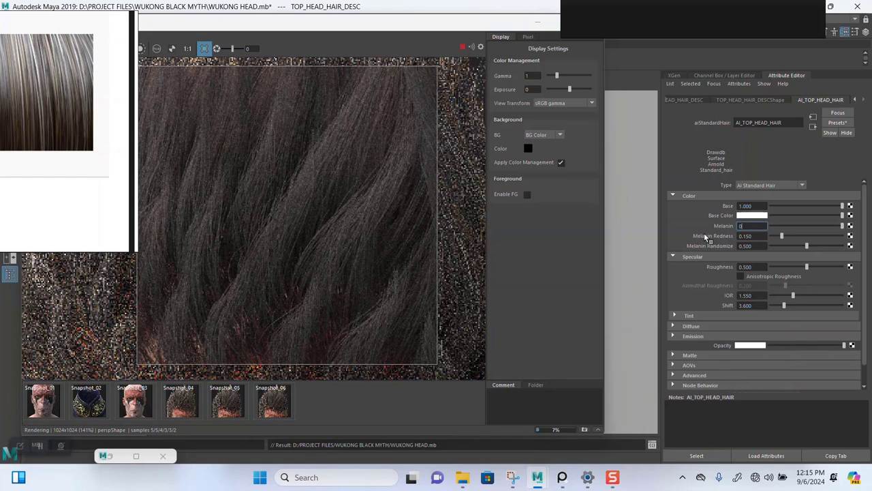
{"action": "type", "text": ".9"}
{"action": "key", "text": "Return"}
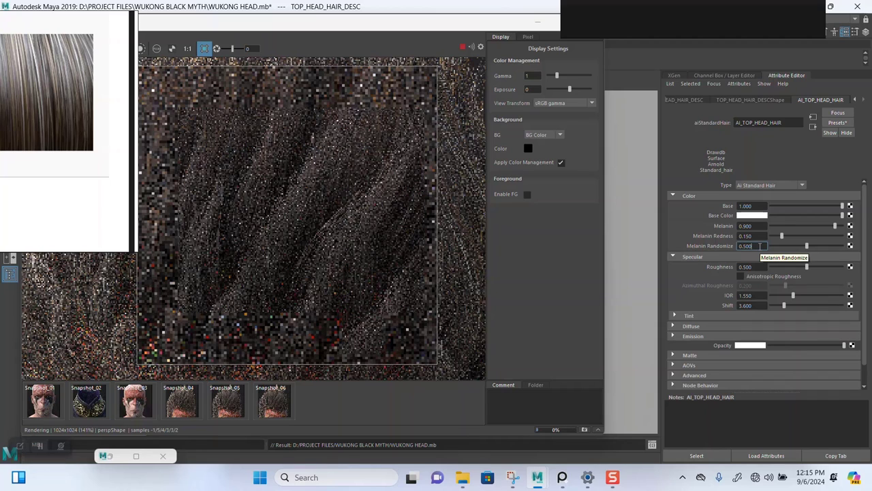
{"action": "type", "text": "0."}
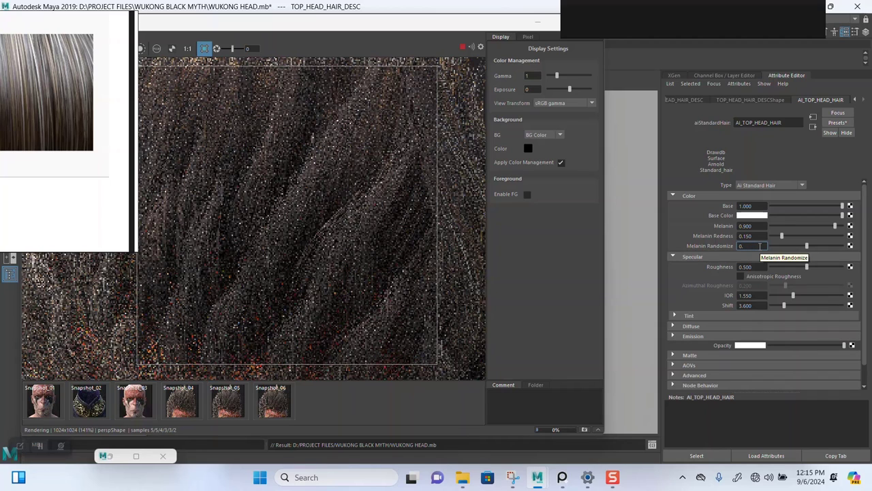
{"action": "type", "text": "8"}
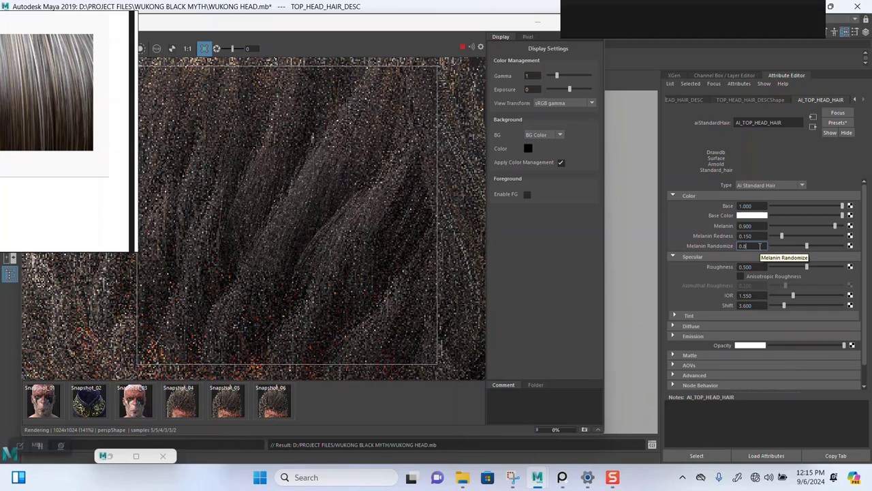
{"action": "key", "text": "Return"}
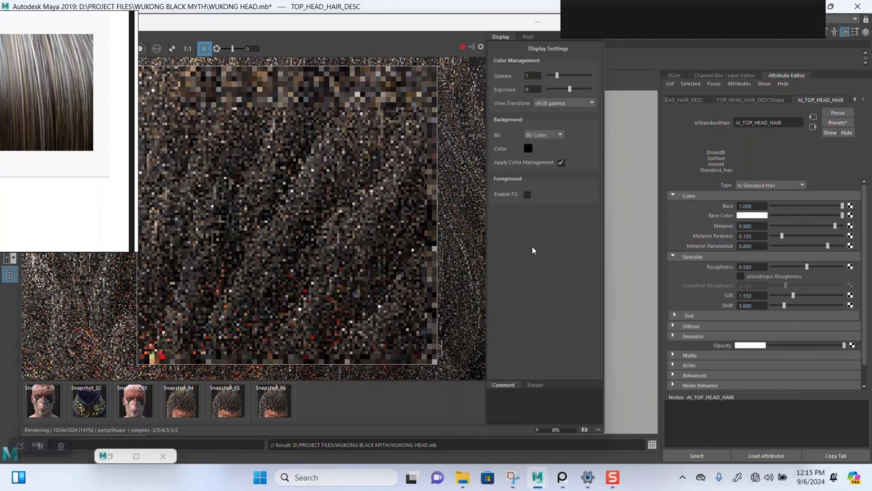
{"action": "scroll", "coordinate": [273, 225], "scroll_direction": "down", "scroll_amount": 2}
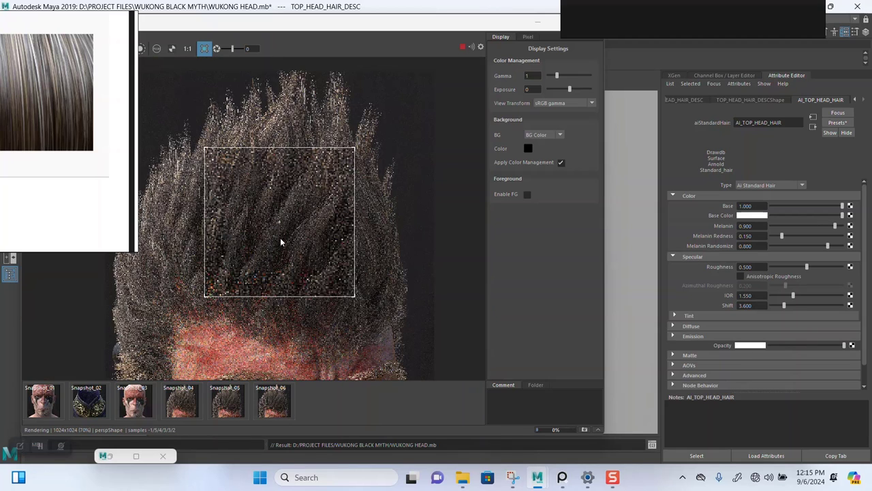
{"action": "scroll", "coordinate": [280, 240], "scroll_direction": "up", "scroll_amount": 1}
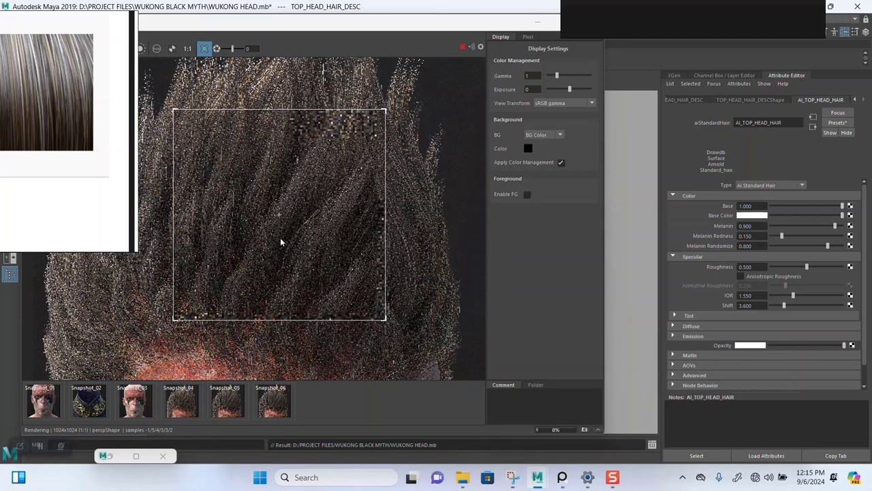
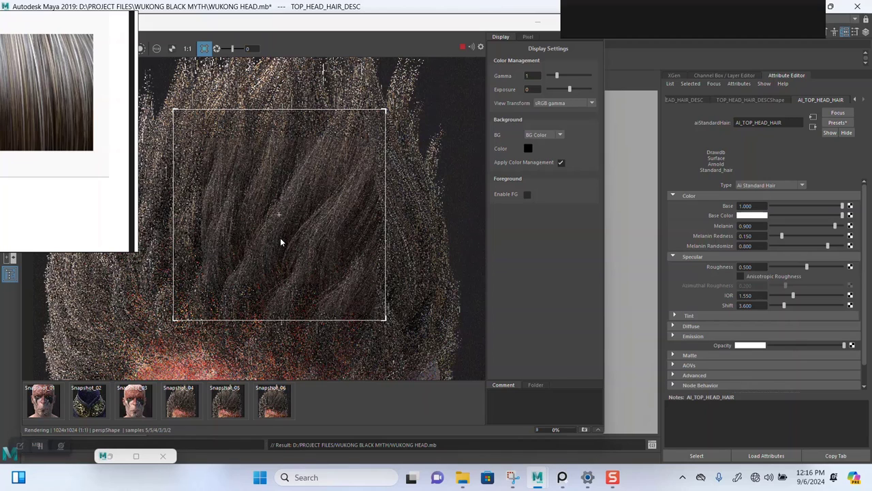
Step: Zoom in and out over the rendered top-head hair to inspect the full head
{"action": "scroll", "coordinate": [280, 242], "scroll_direction": "up", "scroll_amount": 2}
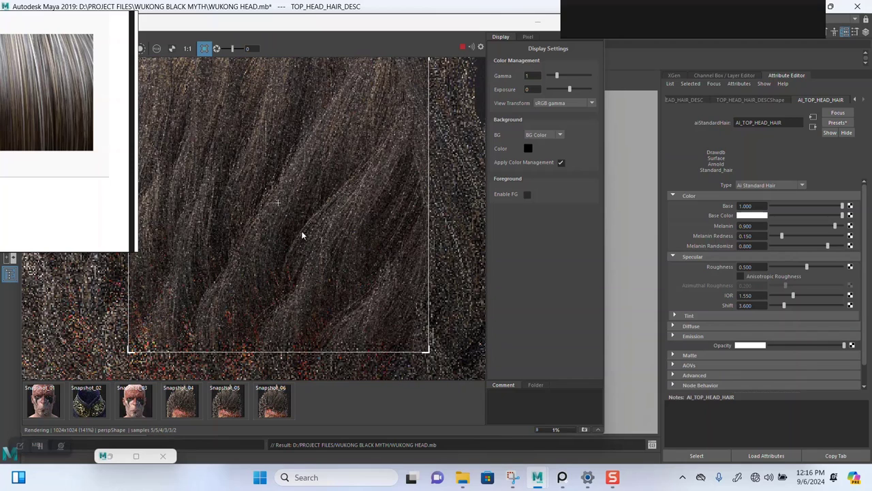
{"action": "scroll", "coordinate": [310, 233], "scroll_direction": "down", "scroll_amount": 2}
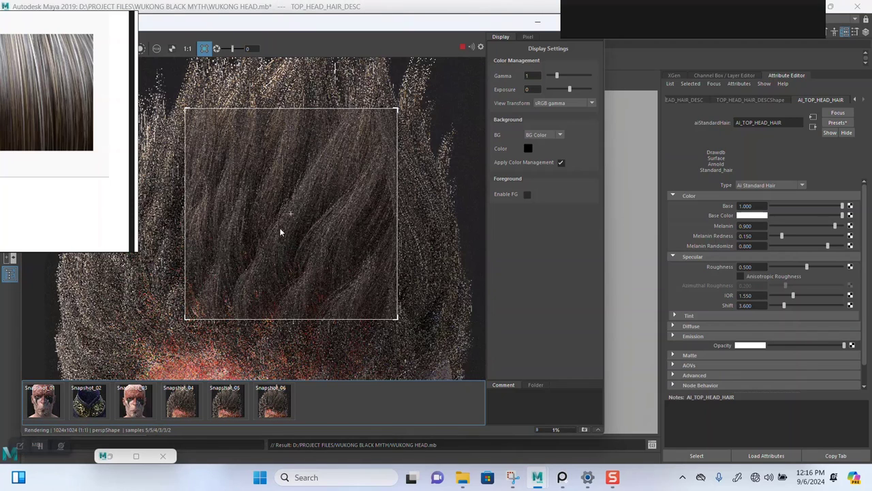
{"action": "scroll", "coordinate": [291, 231], "scroll_direction": "up", "scroll_amount": 2}
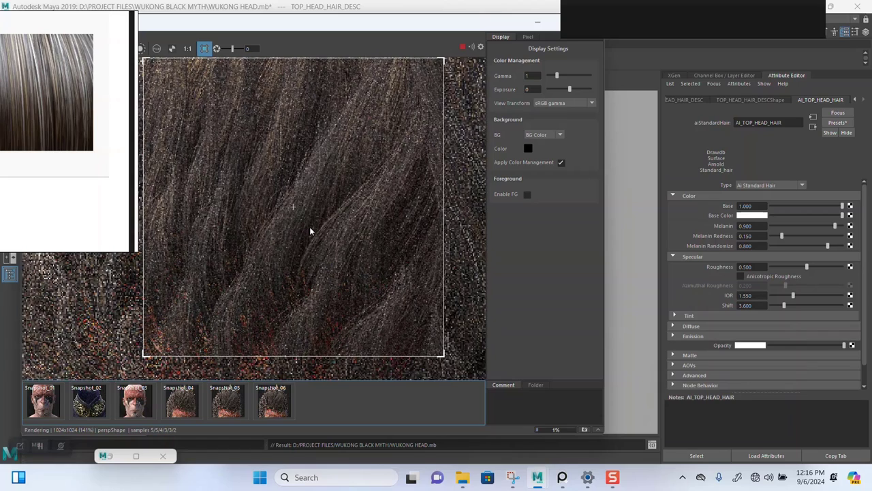
{"action": "scroll", "coordinate": [311, 230], "scroll_direction": "down", "scroll_amount": 2}
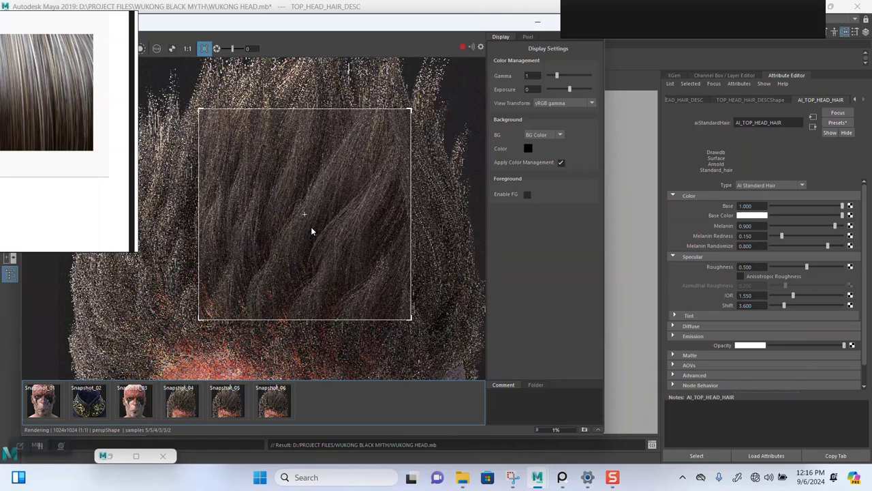
{"action": "scroll", "coordinate": [313, 234], "scroll_direction": "up", "scroll_amount": 2}
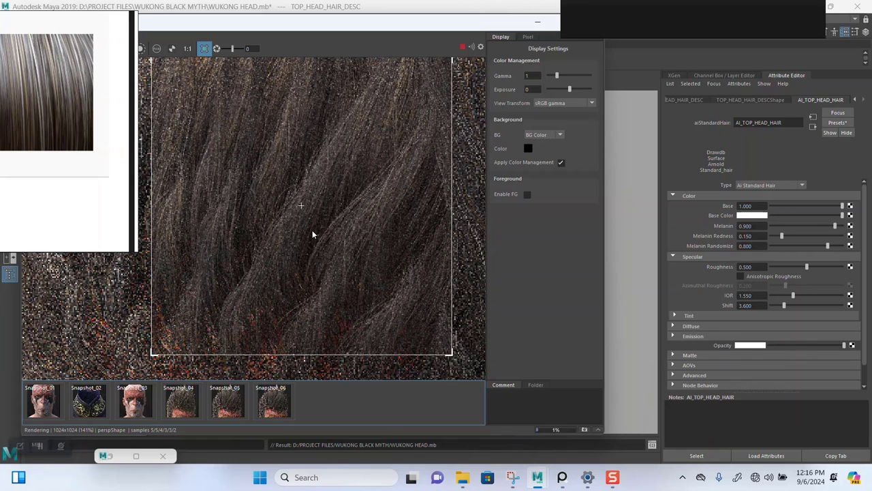
{"action": "scroll", "coordinate": [312, 234], "scroll_direction": "down", "scroll_amount": 2}
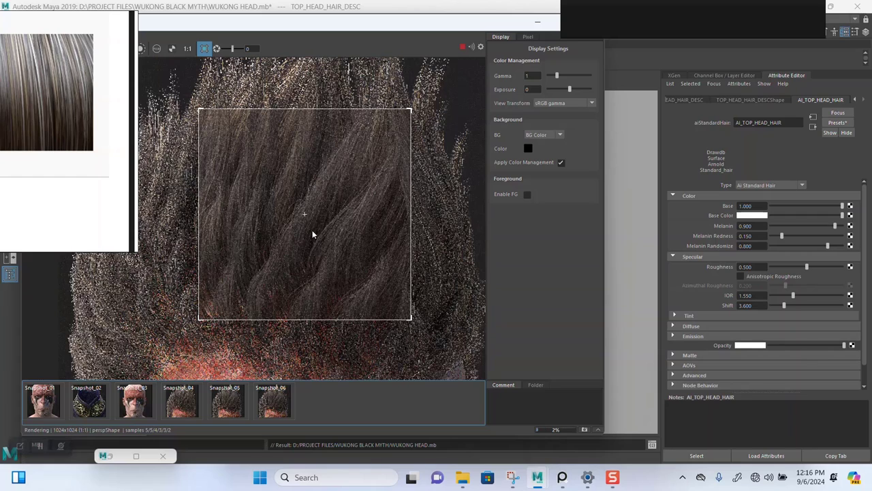
{"action": "scroll", "coordinate": [313, 234], "scroll_direction": "up", "scroll_amount": 3}
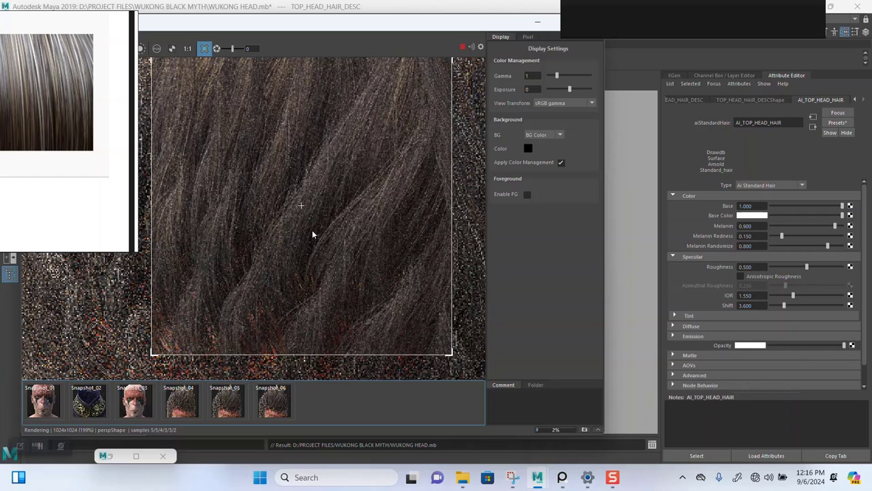
{"action": "scroll", "coordinate": [312, 234], "scroll_direction": "down", "scroll_amount": 1}
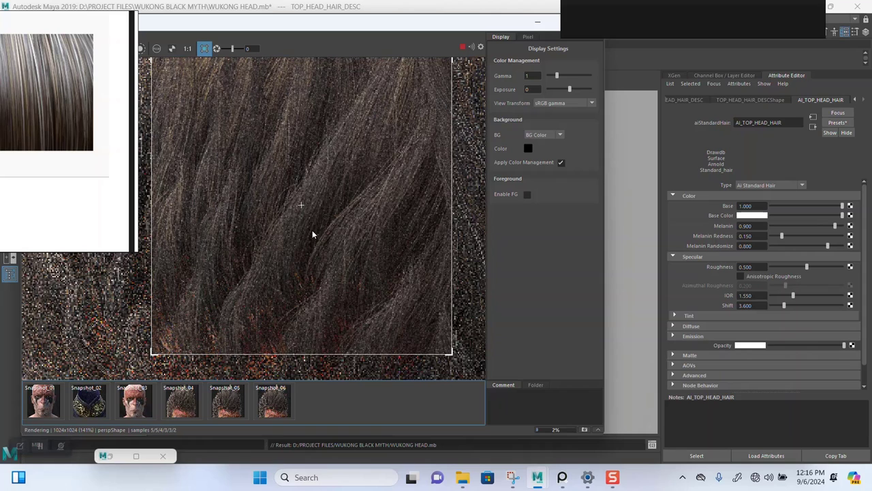
{"action": "scroll", "coordinate": [312, 234], "scroll_direction": "up", "scroll_amount": 1}
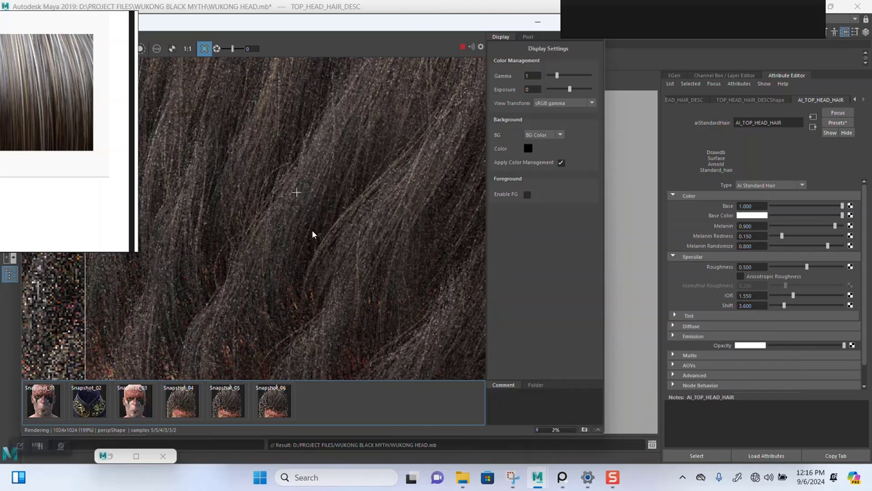
{"action": "scroll", "coordinate": [312, 233], "scroll_direction": "down", "scroll_amount": 1}
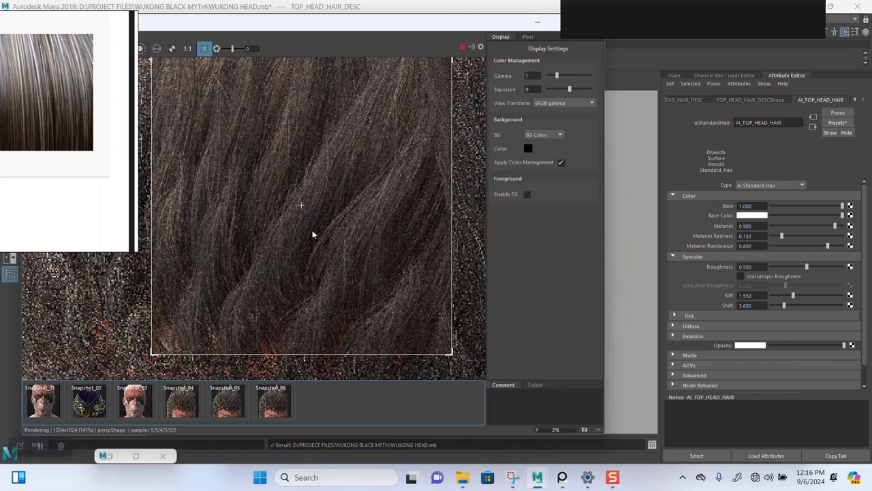
{"action": "scroll", "coordinate": [312, 234], "scroll_direction": "down", "scroll_amount": 2}
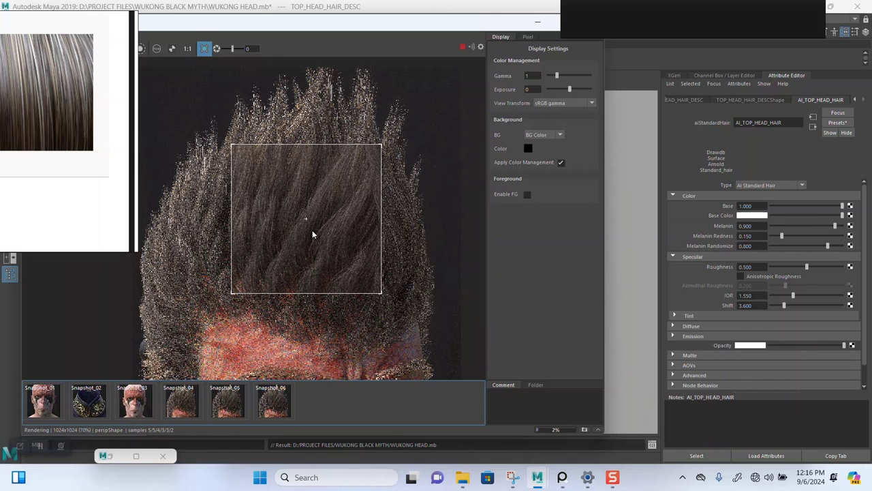
{"action": "scroll", "coordinate": [312, 234], "scroll_direction": "up", "scroll_amount": 1}
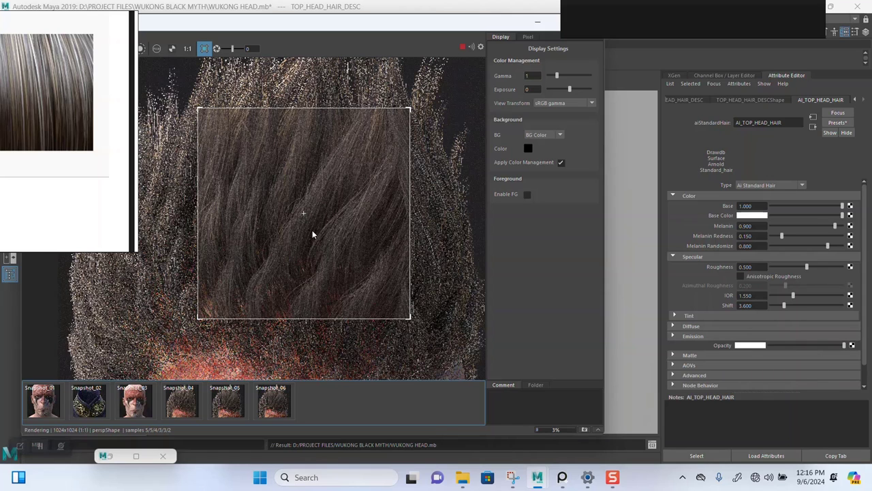
{"action": "scroll", "coordinate": [312, 234], "scroll_direction": "up", "scroll_amount": 1}
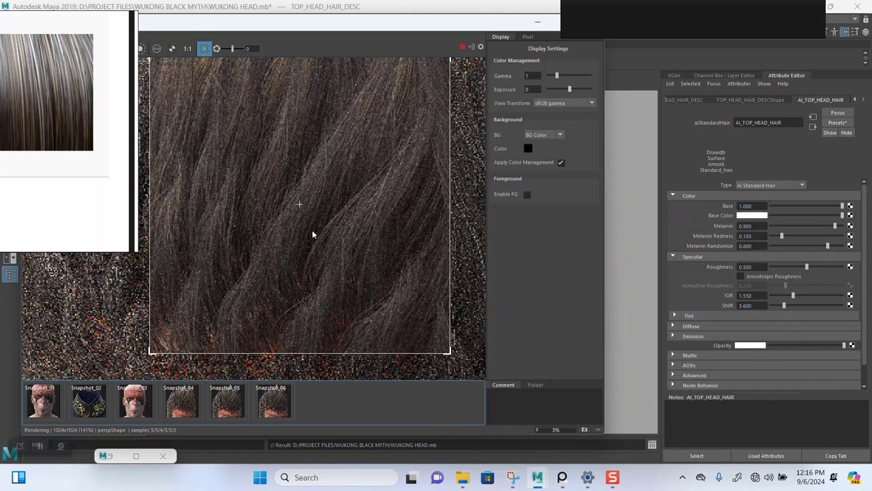
{"action": "scroll", "coordinate": [312, 233], "scroll_direction": "down", "scroll_amount": 3}
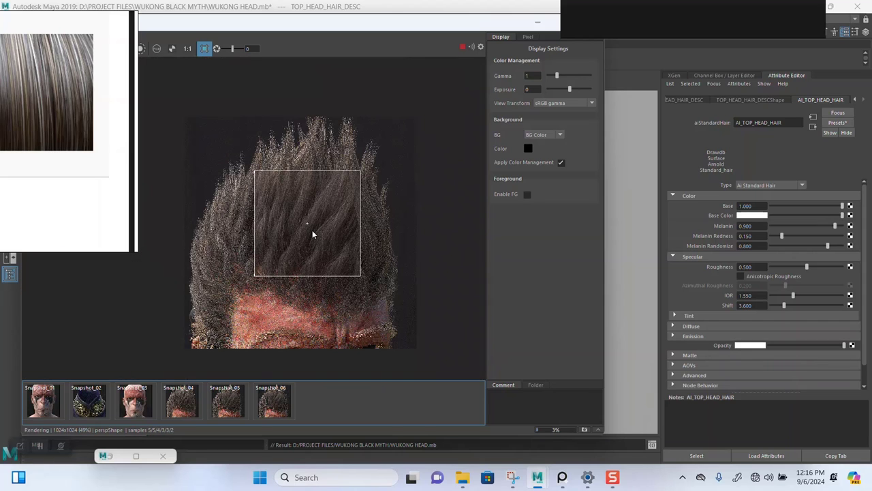
{"action": "scroll", "coordinate": [312, 234], "scroll_direction": "down", "scroll_amount": 3}
{"action": "scroll", "coordinate": [321, 255], "scroll_direction": "up", "scroll_amount": 2}
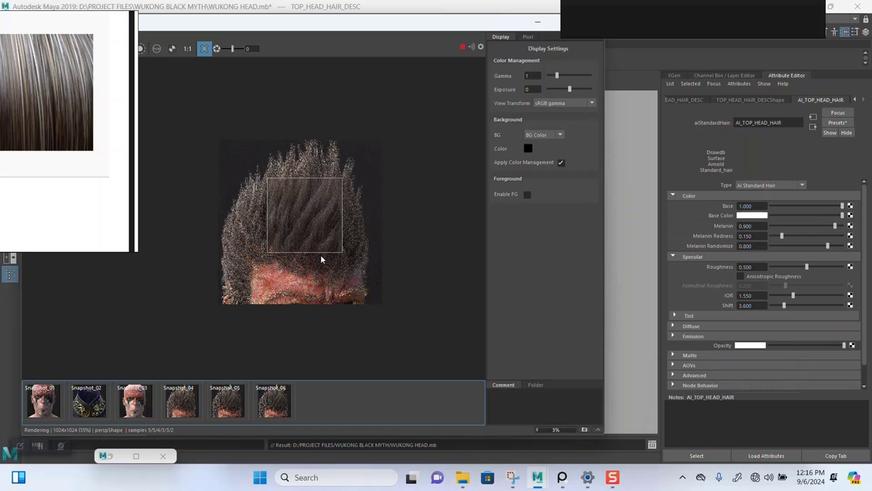
{"action": "scroll", "coordinate": [320, 255], "scroll_direction": "up", "scroll_amount": 1}
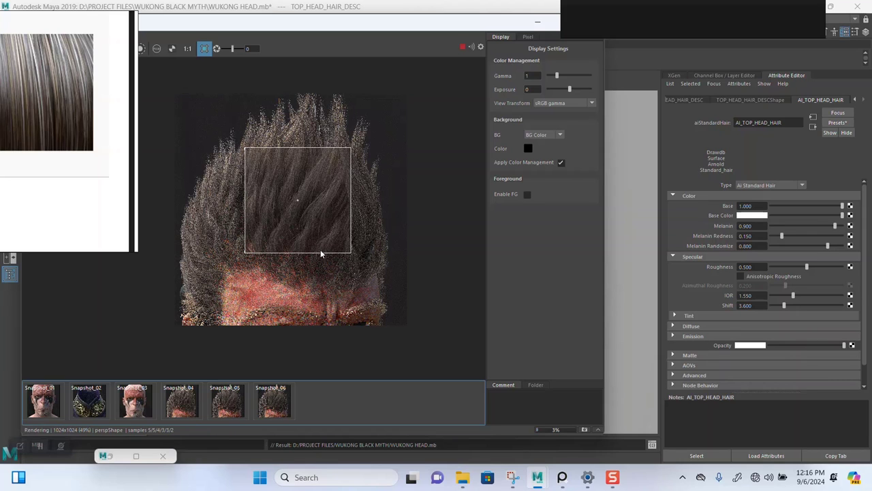
{"action": "scroll", "coordinate": [320, 253], "scroll_direction": "down", "scroll_amount": 2}
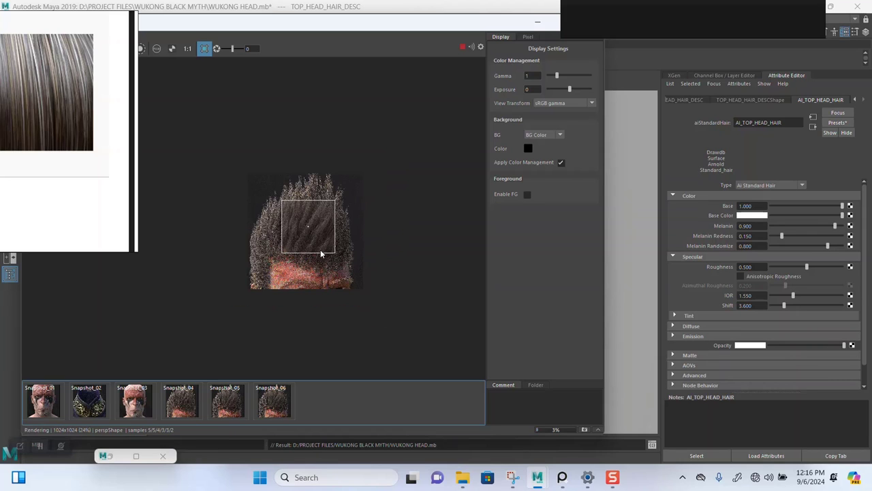
{"action": "scroll", "coordinate": [320, 249], "scroll_direction": "up", "scroll_amount": 2}
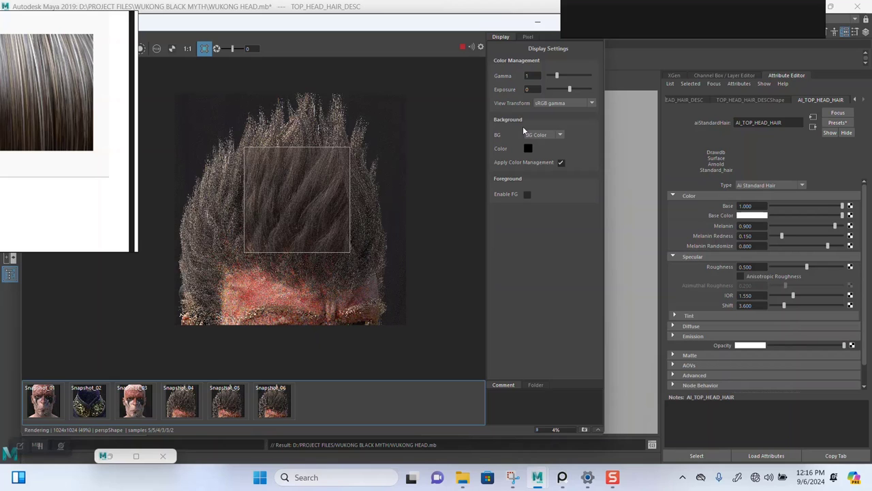
Step: Try the ACES RRT v1.0 view transform, then switch to 1.8 gamma and re-inspect the hair
{"action": "left_click", "coordinate": [554, 103]}
{"action": "left_click", "coordinate": [552, 112]}
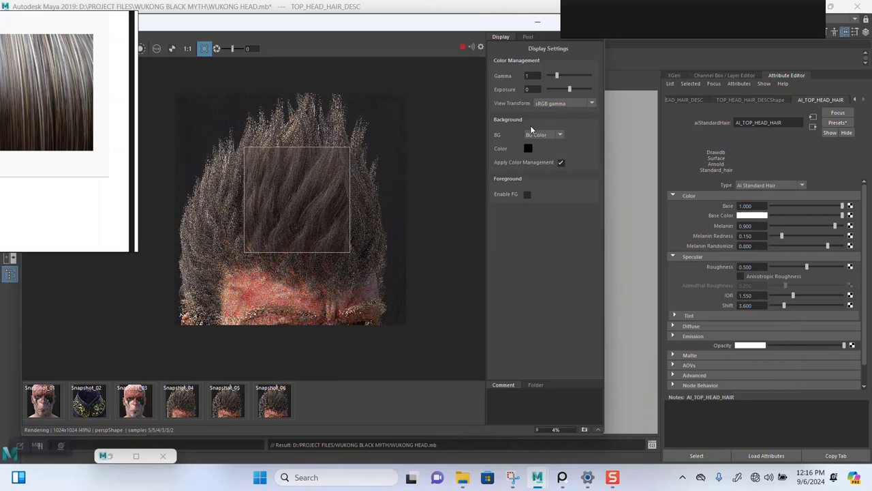
{"action": "scroll", "coordinate": [303, 229], "scroll_direction": "up", "scroll_amount": 2}
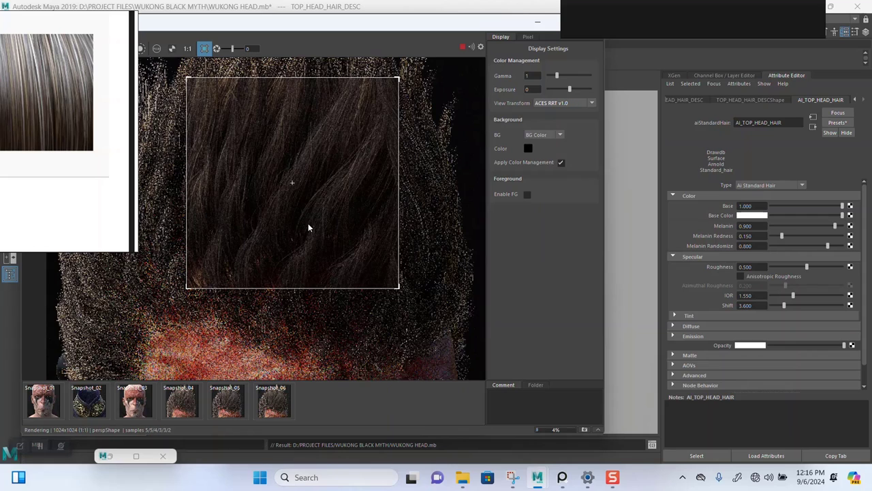
{"action": "scroll", "coordinate": [310, 231], "scroll_direction": "down", "scroll_amount": 1}
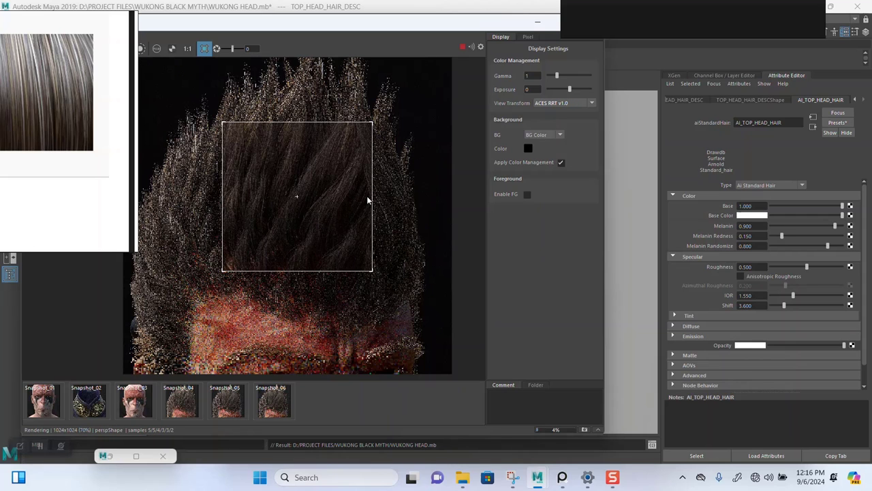
{"action": "left_click", "coordinate": [555, 103]}
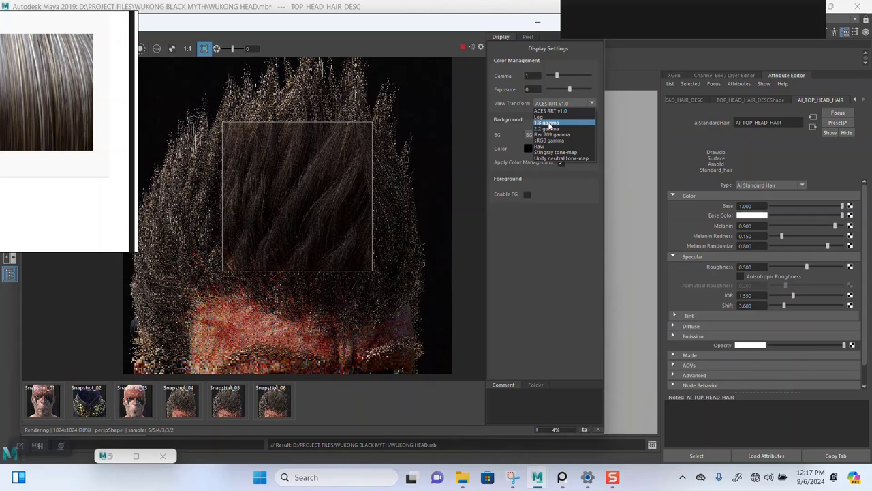
{"action": "left_click", "coordinate": [546, 122]}
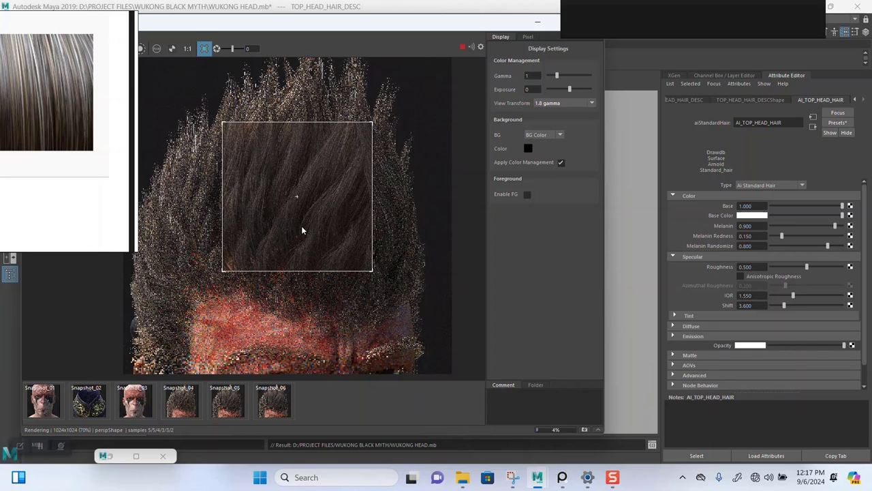
{"action": "scroll", "coordinate": [302, 231], "scroll_direction": "up", "scroll_amount": 1}
{"action": "scroll", "coordinate": [306, 231], "scroll_direction": "up", "scroll_amount": 1}
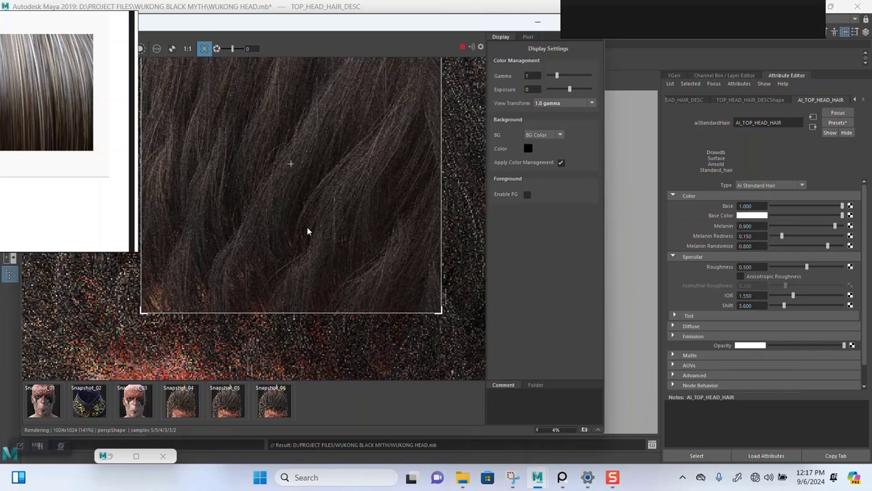
{"action": "scroll", "coordinate": [306, 231], "scroll_direction": "down", "scroll_amount": 1}
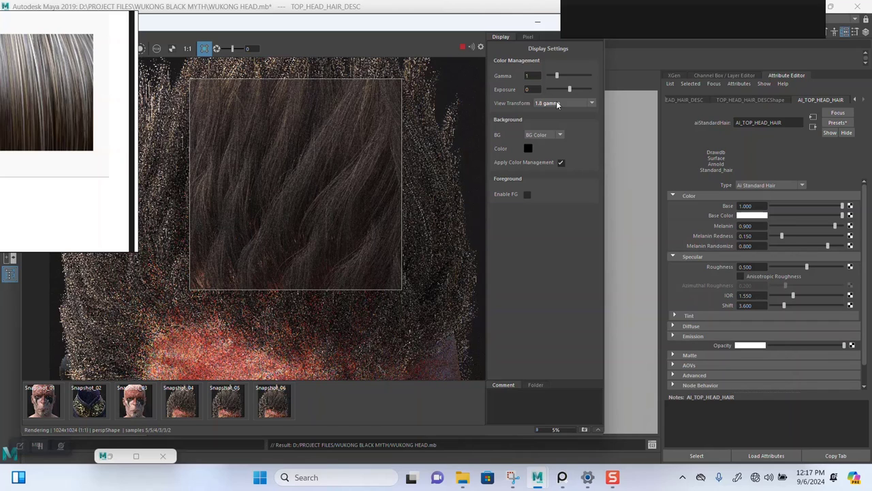
{"action": "scroll", "coordinate": [280, 205], "scroll_direction": "up", "scroll_amount": 1}
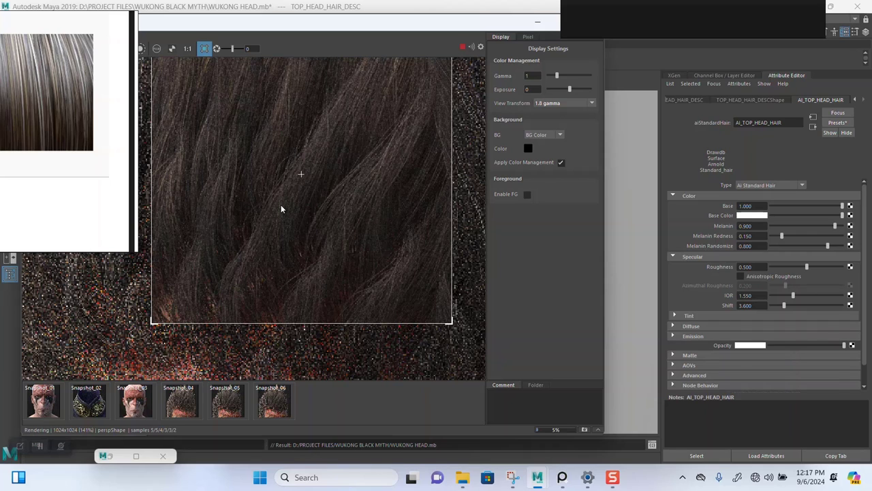
{"action": "scroll", "coordinate": [311, 222], "scroll_direction": "down", "scroll_amount": 1}
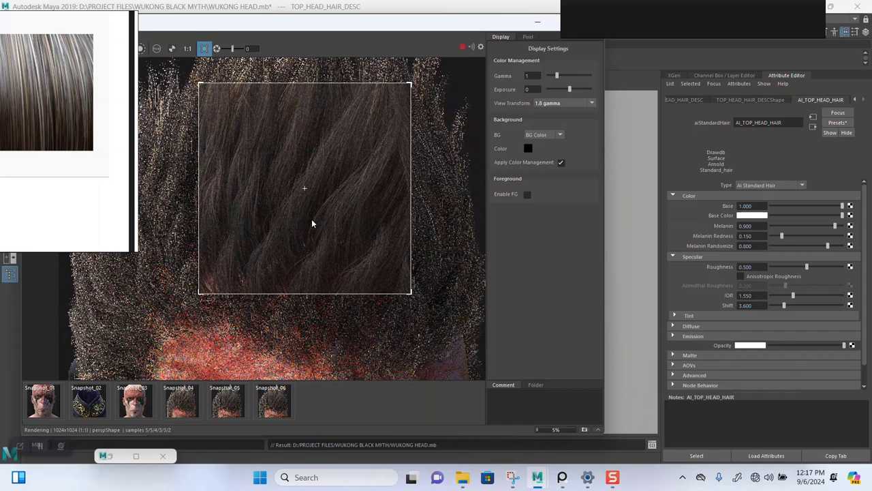
{"action": "scroll", "coordinate": [312, 223], "scroll_direction": "down", "scroll_amount": 1}
{"action": "scroll", "coordinate": [312, 223], "scroll_direction": "down", "scroll_amount": 1}
{"action": "scroll", "coordinate": [310, 231], "scroll_direction": "up", "scroll_amount": 1}
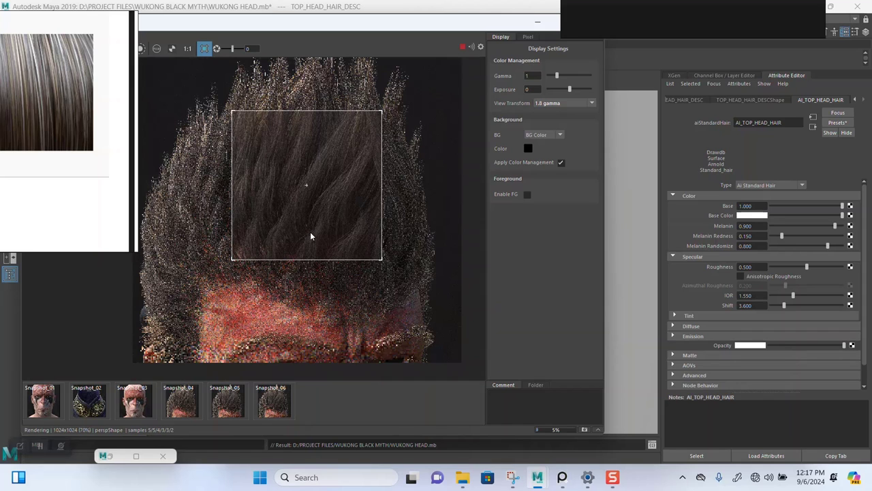
Step: Place the PureRef board beside the hair render and zoom it onto Wukong's face
{"action": "left_click_drag", "start_coordinate": [585, 204], "coordinate": [558, 319]}
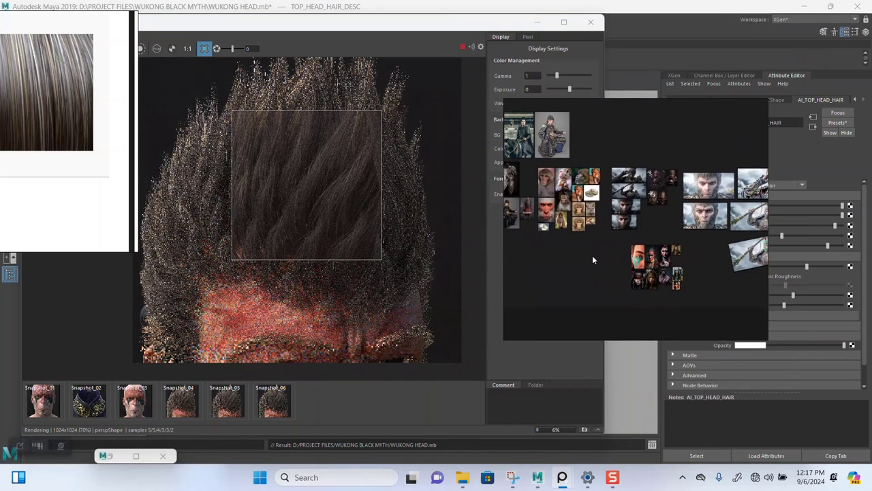
{"action": "scroll", "coordinate": [657, 193], "scroll_direction": "up", "scroll_amount": 5}
{"action": "scroll", "coordinate": [666, 231], "scroll_direction": "up", "scroll_amount": 6}
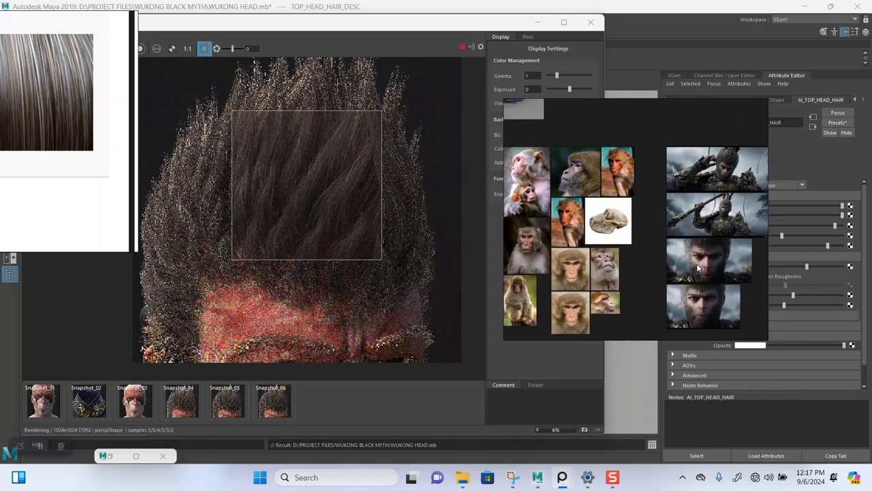
{"action": "scroll", "coordinate": [688, 258], "scroll_direction": "up", "scroll_amount": 6}
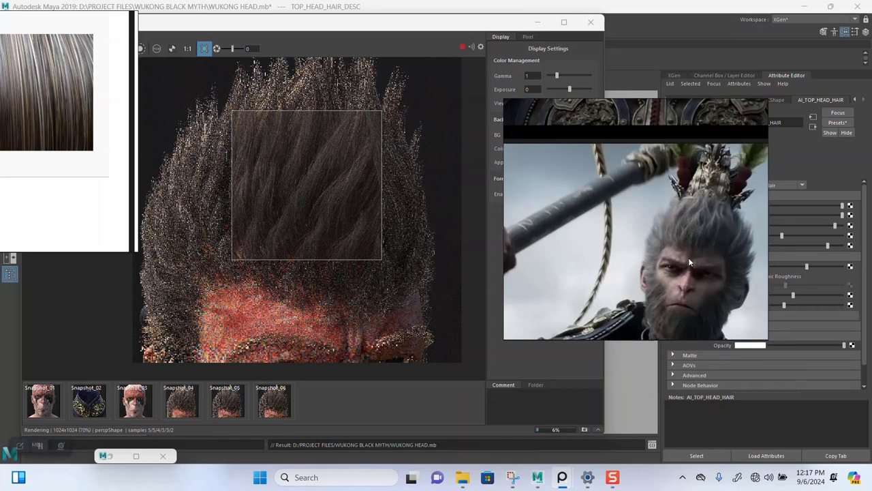
{"action": "middle_click_drag", "start_coordinate": [646, 250], "coordinate": [649, 209]}
{"action": "scroll", "coordinate": [648, 208], "scroll_direction": "up", "scroll_amount": 2}
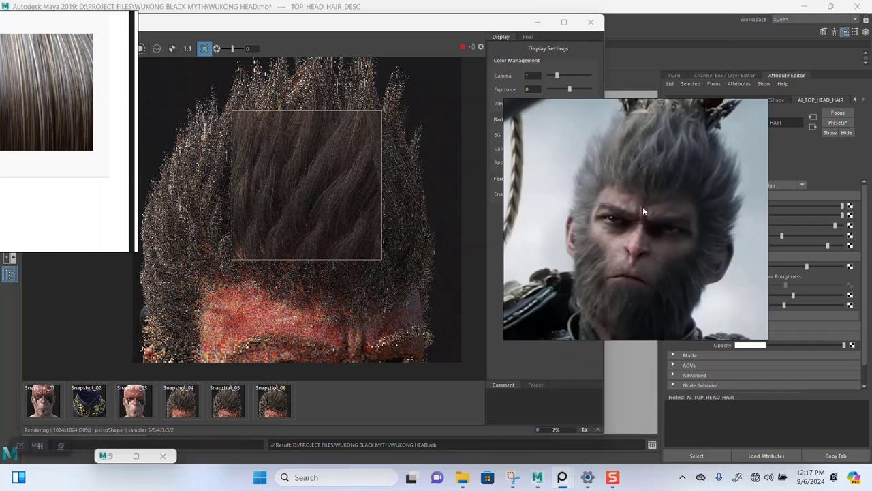
{"action": "scroll", "coordinate": [305, 188], "scroll_direction": "up", "scroll_amount": 2}
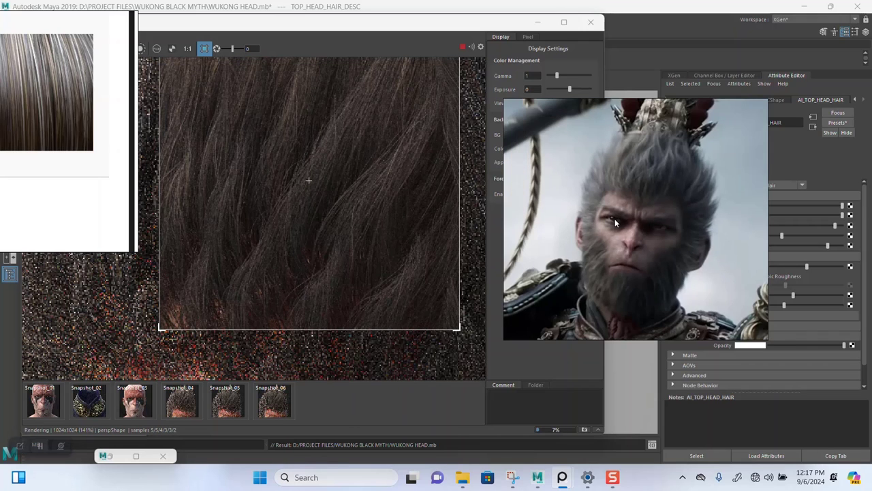
{"action": "scroll", "coordinate": [341, 203], "scroll_direction": "up", "scroll_amount": 1}
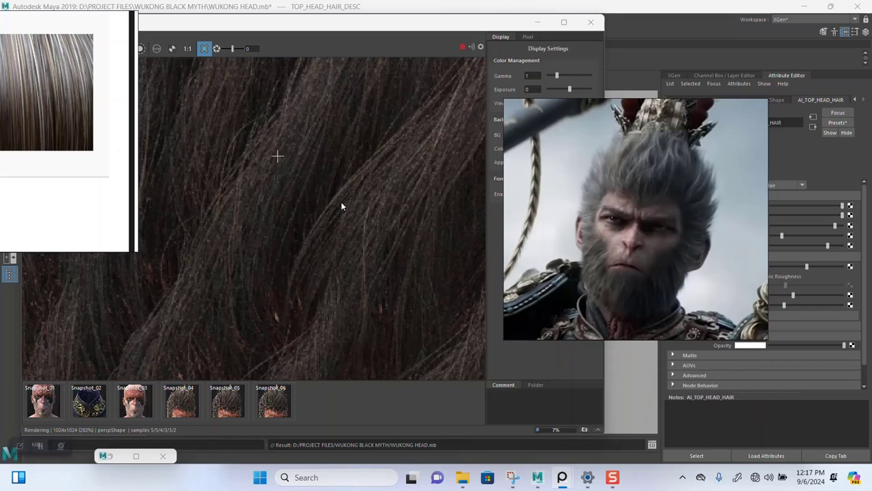
{"action": "scroll", "coordinate": [341, 204], "scroll_direction": "down", "scroll_amount": 1}
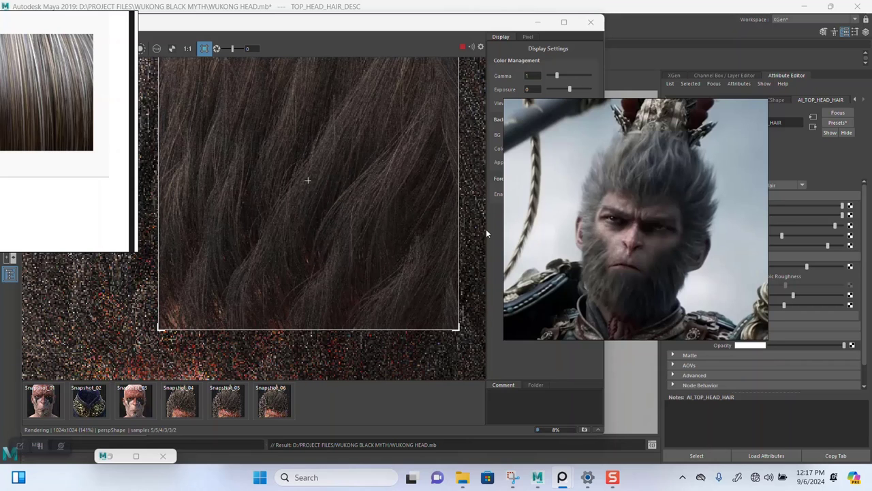
{"action": "left_click_drag", "start_coordinate": [603, 246], "coordinate": [611, 187]}
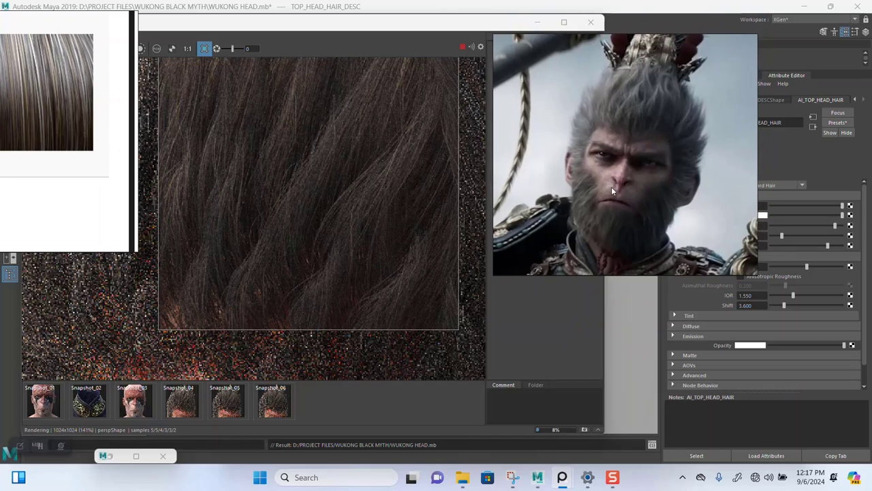
{"action": "scroll", "coordinate": [318, 195], "scroll_direction": "down", "scroll_amount": 2}
{"action": "scroll", "coordinate": [318, 197], "scroll_direction": "up", "scroll_amount": 3}
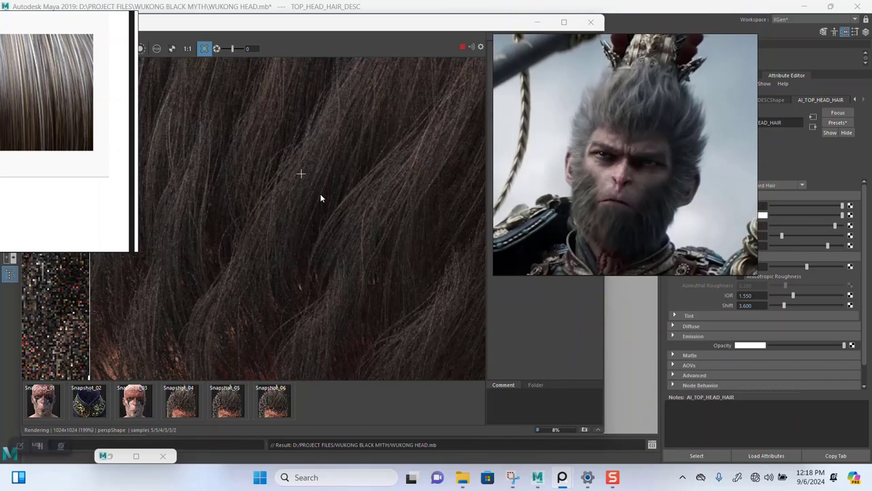
{"action": "scroll", "coordinate": [320, 195], "scroll_direction": "down", "scroll_amount": 1}
{"action": "middle_click_drag", "start_coordinate": [321, 197], "coordinate": [307, 218], "text": "alt"}
{"action": "scroll", "coordinate": [308, 218], "scroll_direction": "down", "scroll_amount": 1}
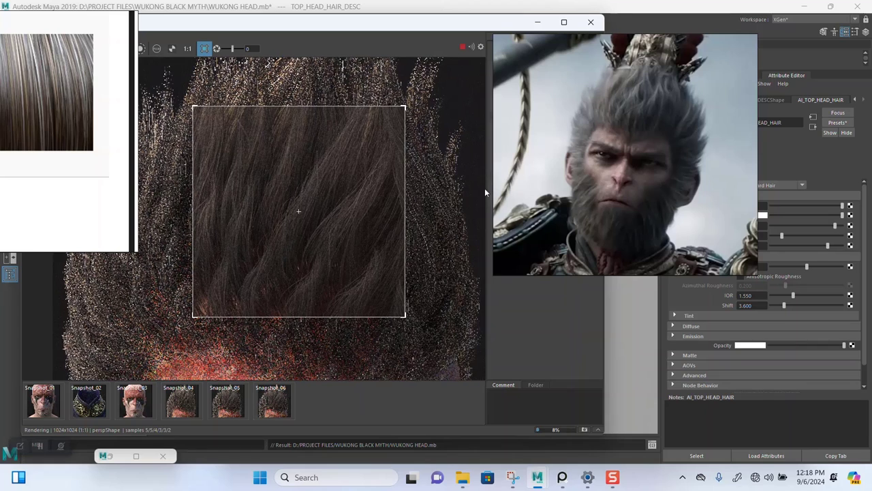
Step: Switch the view transform to sRGB gamma and compare the hair with the reference
{"action": "left_click", "coordinate": [558, 104]}
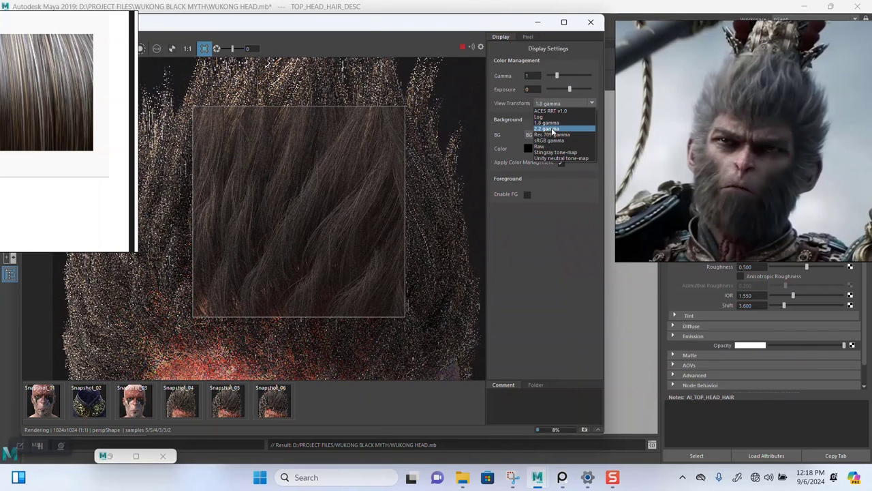
{"action": "left_click", "coordinate": [549, 137]}
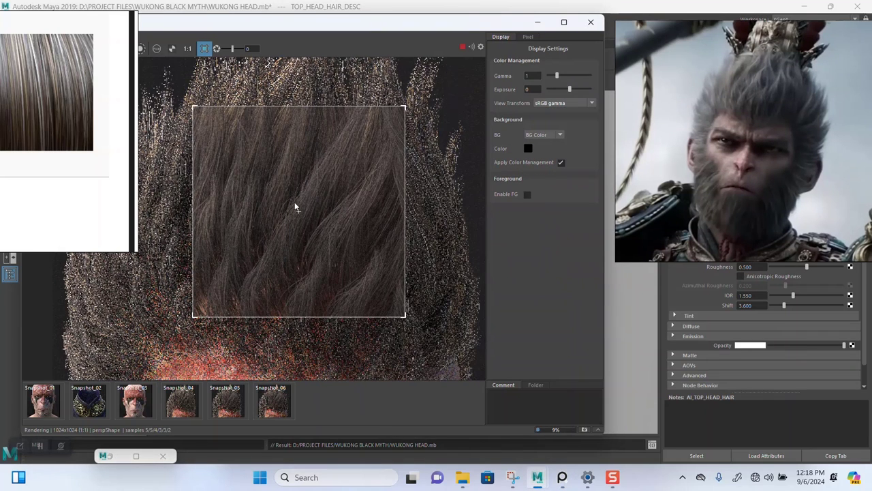
{"action": "scroll", "coordinate": [295, 205], "scroll_direction": "up", "scroll_amount": 2}
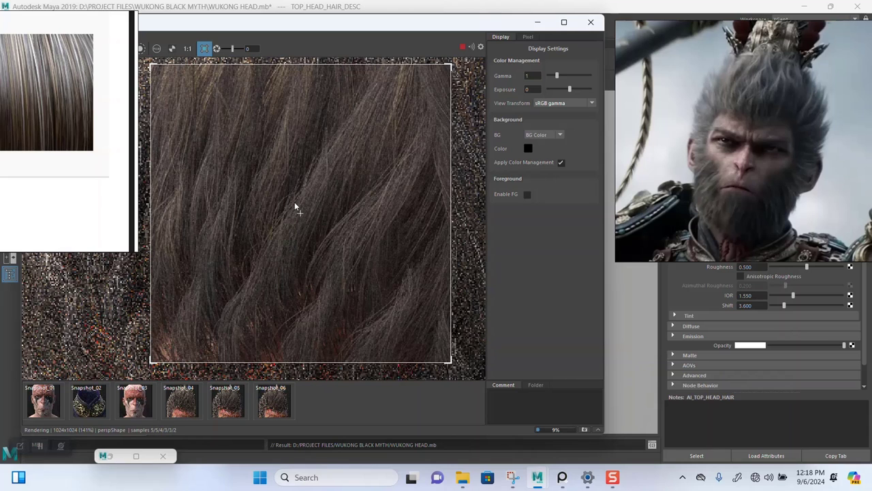
{"action": "scroll", "coordinate": [294, 206], "scroll_direction": "down", "scroll_amount": 3}
{"action": "scroll", "coordinate": [294, 206], "scroll_direction": "down", "scroll_amount": 1}
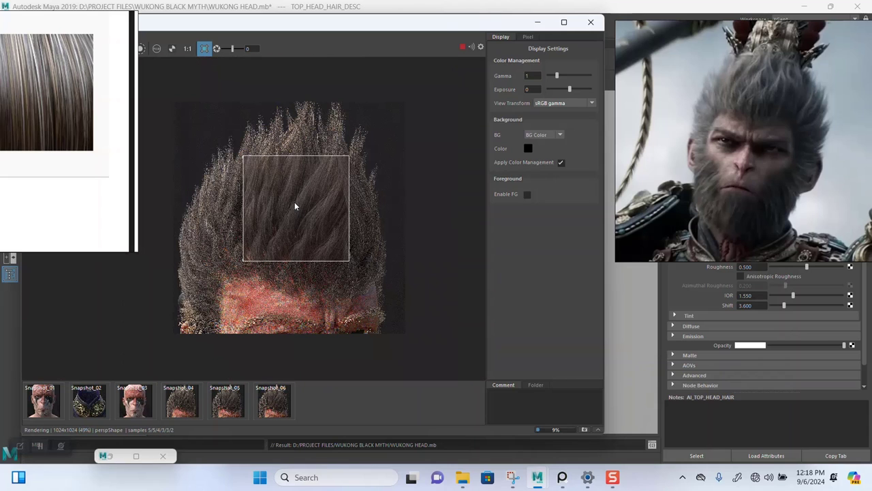
{"action": "scroll", "coordinate": [295, 206], "scroll_direction": "up", "scroll_amount": 1}
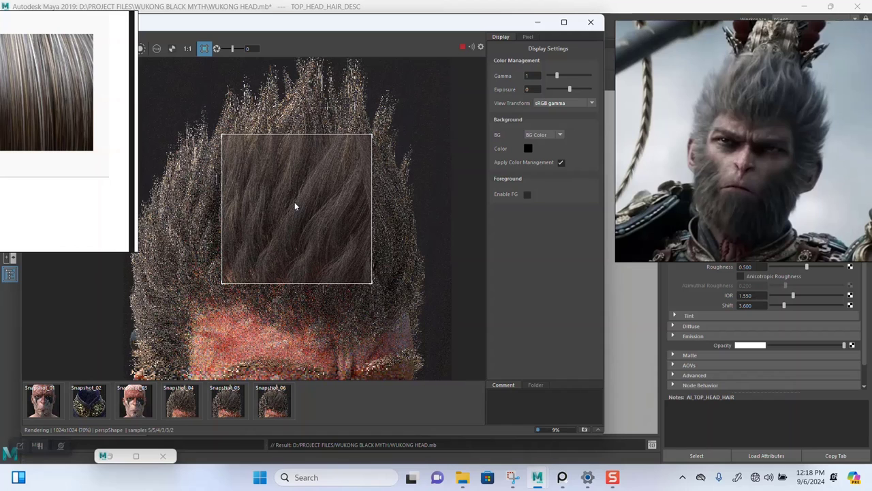
{"action": "scroll", "coordinate": [295, 206], "scroll_direction": "up", "scroll_amount": 1}
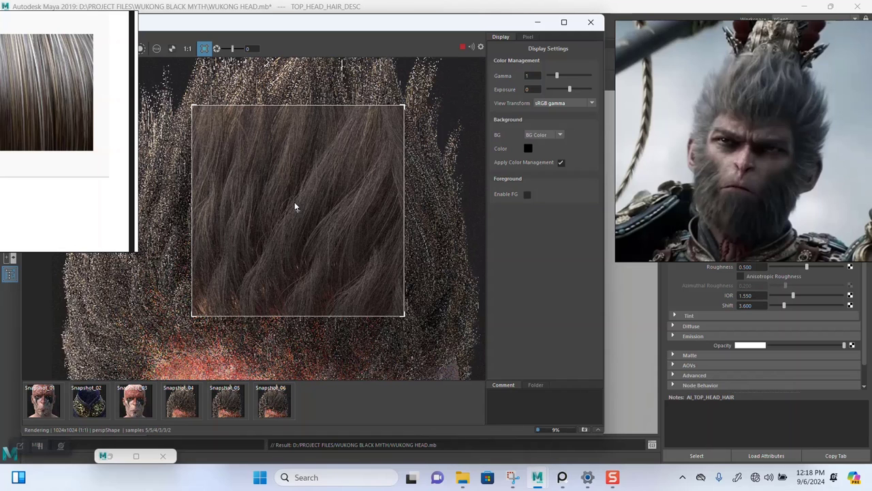
{"action": "scroll", "coordinate": [317, 209], "scroll_direction": "up", "scroll_amount": 1}
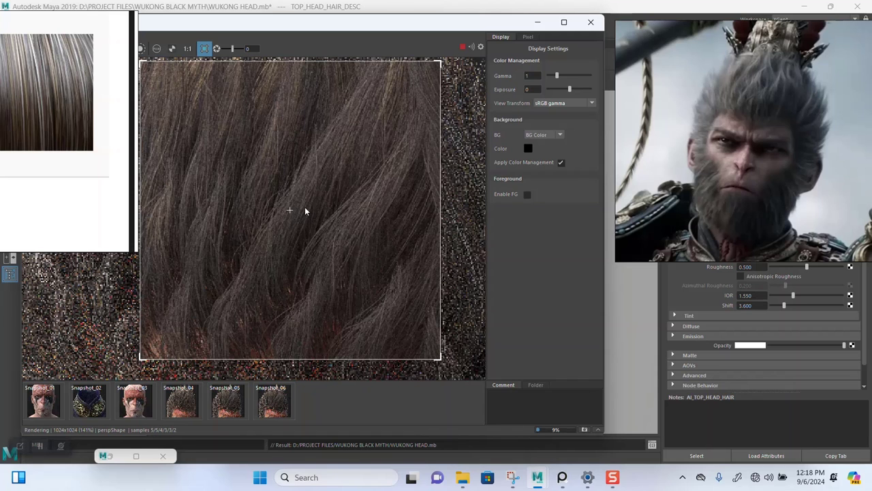
{"action": "scroll", "coordinate": [304, 211], "scroll_direction": "up", "scroll_amount": 1}
{"action": "scroll", "coordinate": [304, 212], "scroll_direction": "down", "scroll_amount": 1}
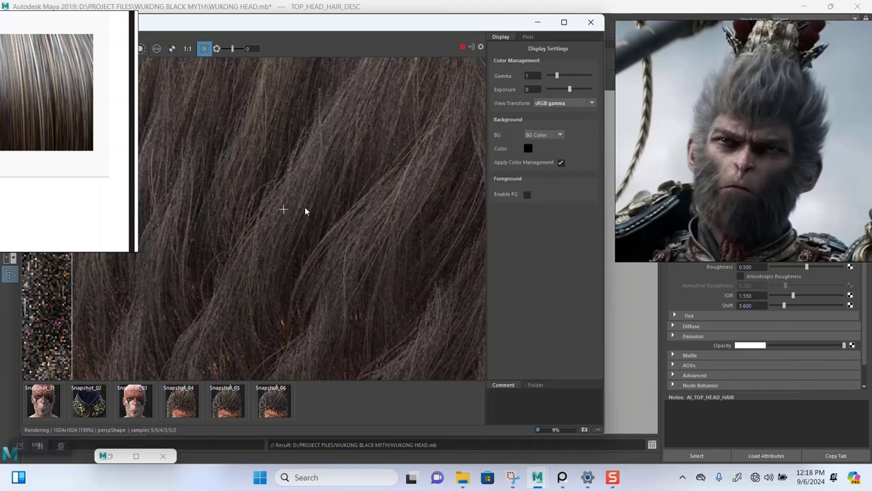
{"action": "scroll", "coordinate": [305, 210], "scroll_direction": "down", "scroll_amount": 1}
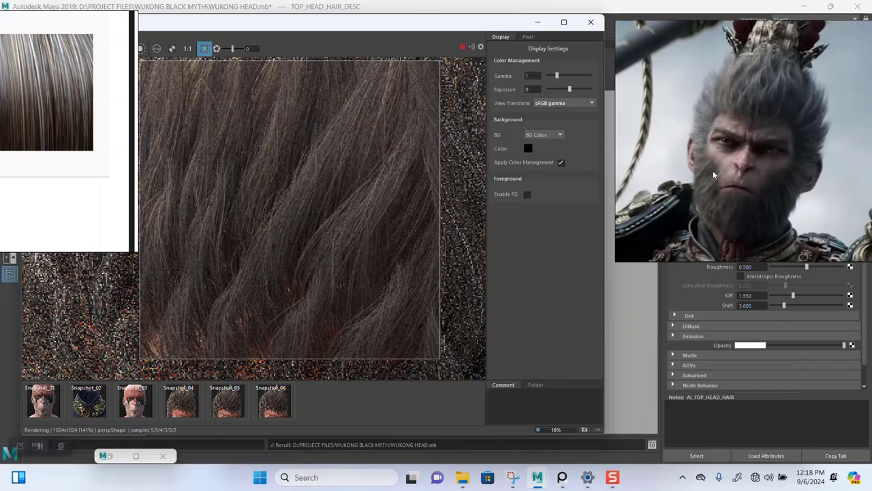
{"action": "left_click_drag", "start_coordinate": [713, 170], "coordinate": [613, 112]}
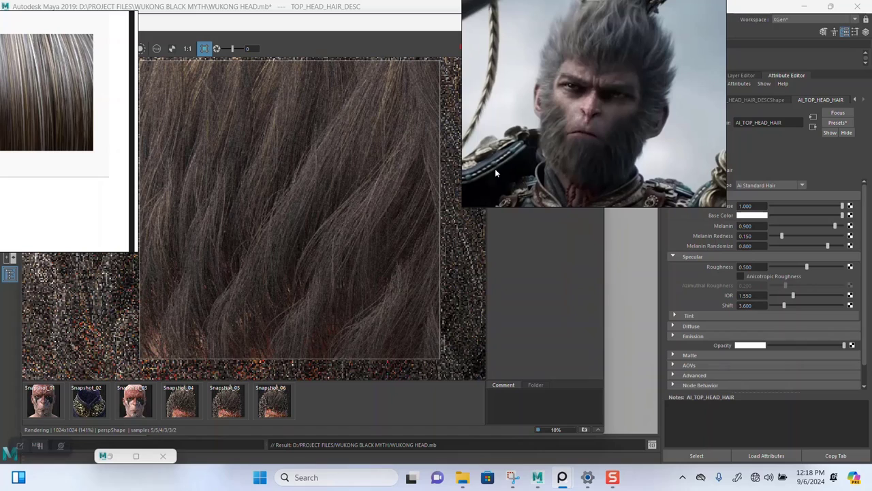
Step: Keep the current render, set aiStandardHair Melanin Randomize to 1.000, and restart IPR
{"action": "left_click", "coordinate": [585, 429]}
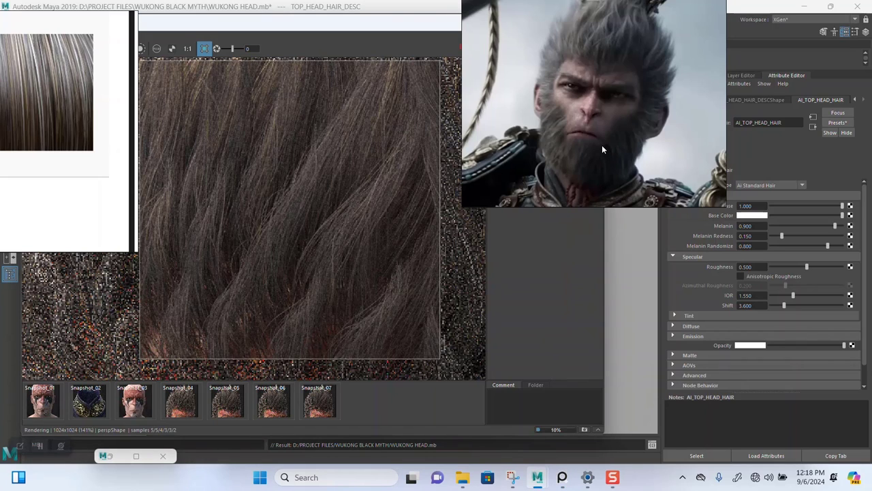
{"action": "left_click", "coordinate": [763, 243]}
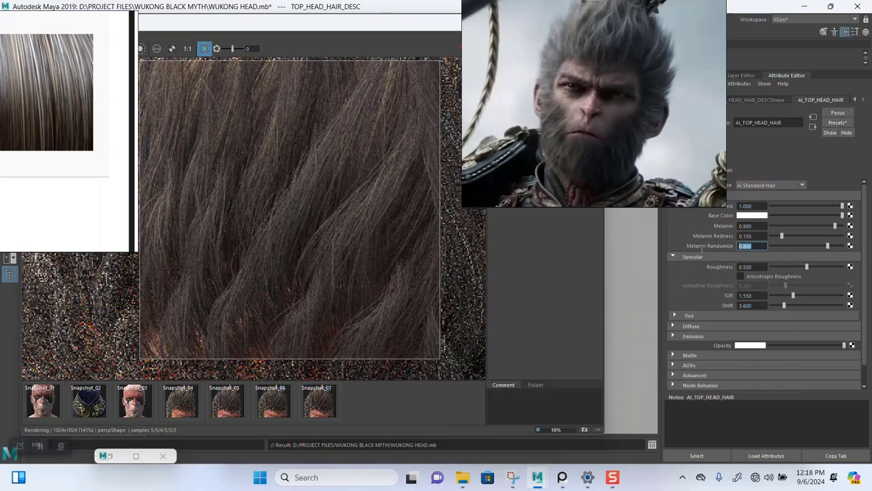
{"action": "type", "text": "1"}
{"action": "key", "text": "Return"}
{"action": "left_click", "coordinate": [463, 46]}
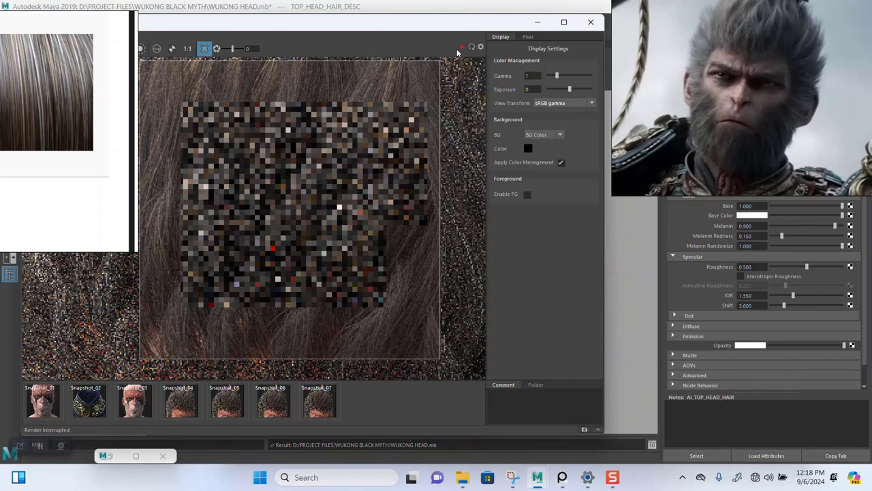
{"action": "left_click", "coordinate": [463, 46]}
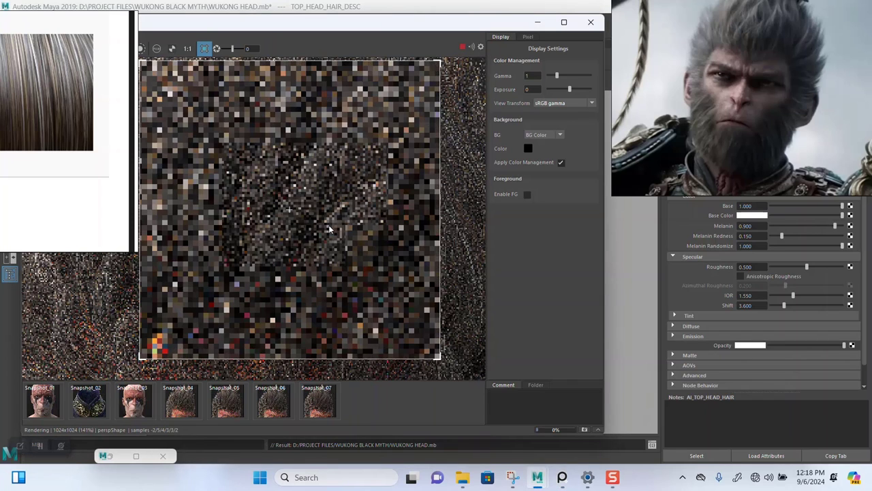
{"action": "scroll", "coordinate": [297, 247], "scroll_direction": "down", "scroll_amount": 3}
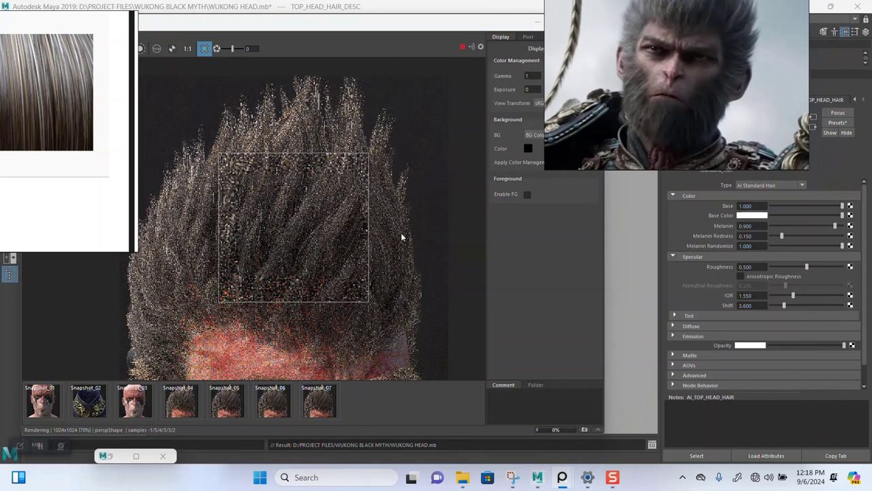
{"action": "scroll", "coordinate": [314, 235], "scroll_direction": "up", "scroll_amount": 1}
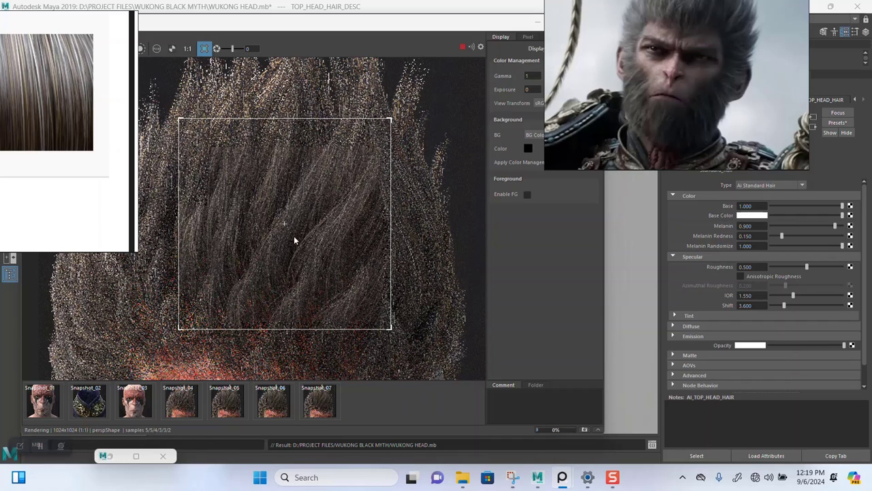
{"action": "scroll", "coordinate": [293, 236], "scroll_direction": "up", "scroll_amount": 1}
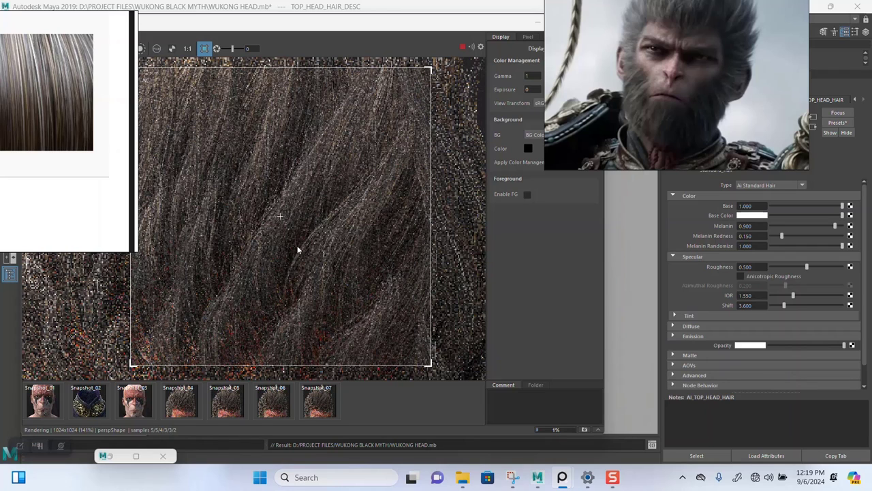
{"action": "scroll", "coordinate": [297, 249], "scroll_direction": "down", "scroll_amount": 2}
{"action": "scroll", "coordinate": [294, 249], "scroll_direction": "up", "scroll_amount": 1}
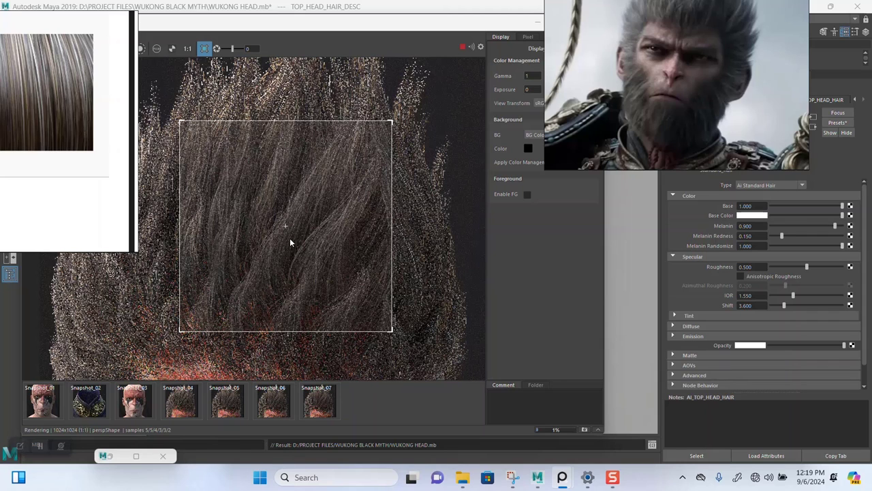
{"action": "scroll", "coordinate": [289, 237], "scroll_direction": "up", "scroll_amount": 1}
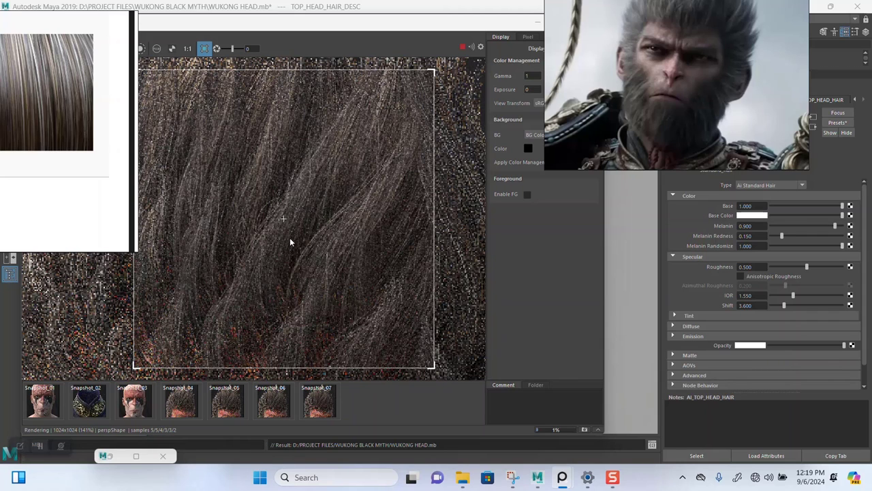
{"action": "scroll", "coordinate": [289, 238], "scroll_direction": "down", "scroll_amount": 1}
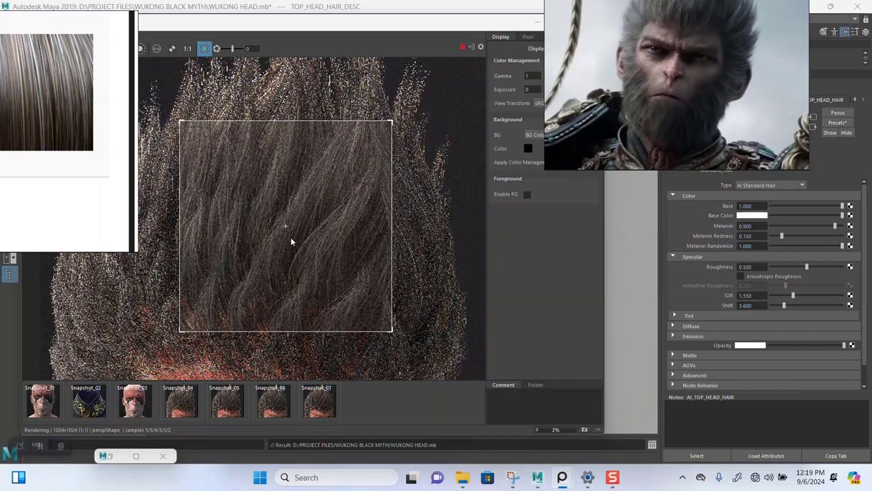
{"action": "scroll", "coordinate": [291, 240], "scroll_direction": "down", "scroll_amount": 4}
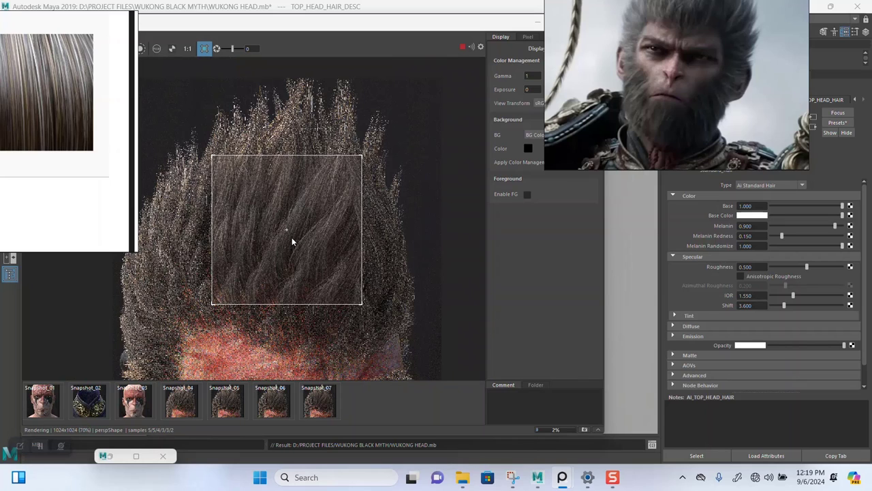
{"action": "middle_click_drag", "start_coordinate": [290, 254], "coordinate": [299, 216]}
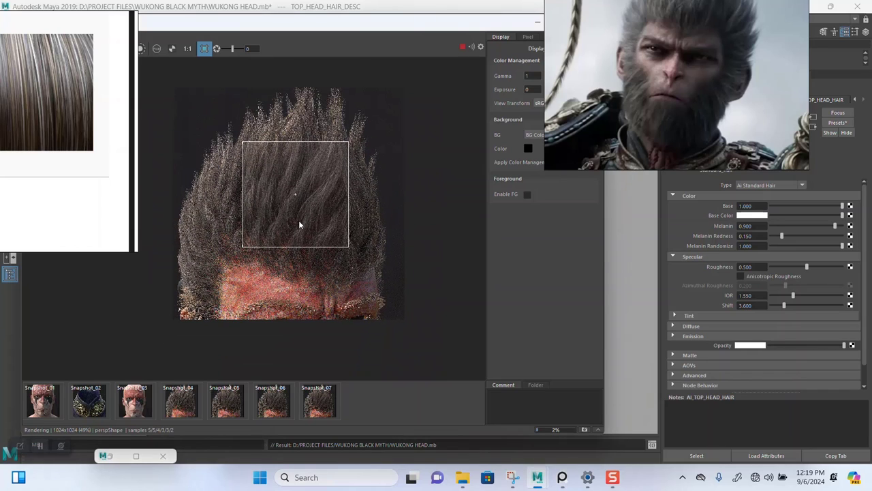
{"action": "scroll", "coordinate": [298, 220], "scroll_direction": "up", "scroll_amount": 2}
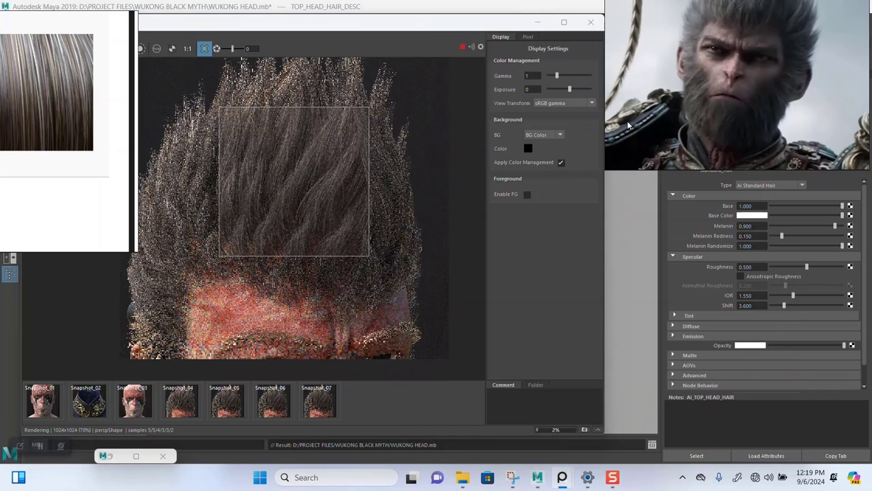
Step: Switch the view transform to 1.8 gamma and zoom over the hair render
{"action": "left_click", "coordinate": [562, 104]}
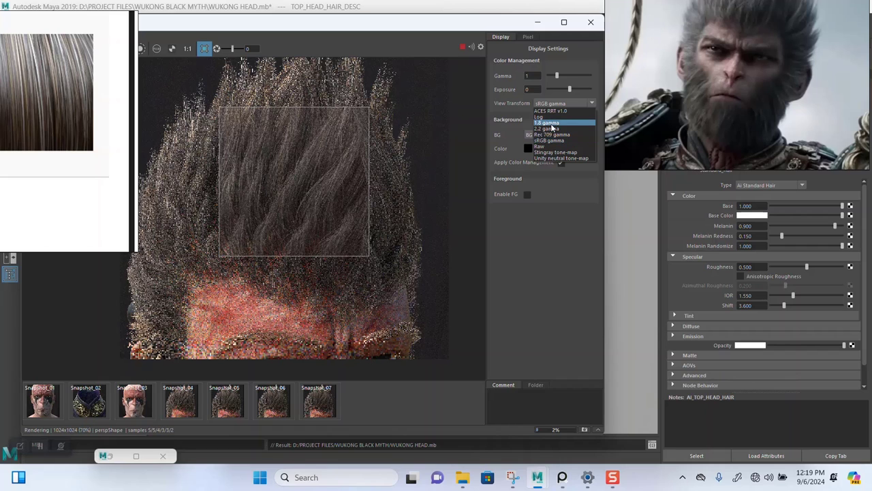
{"action": "left_click", "coordinate": [550, 123]}
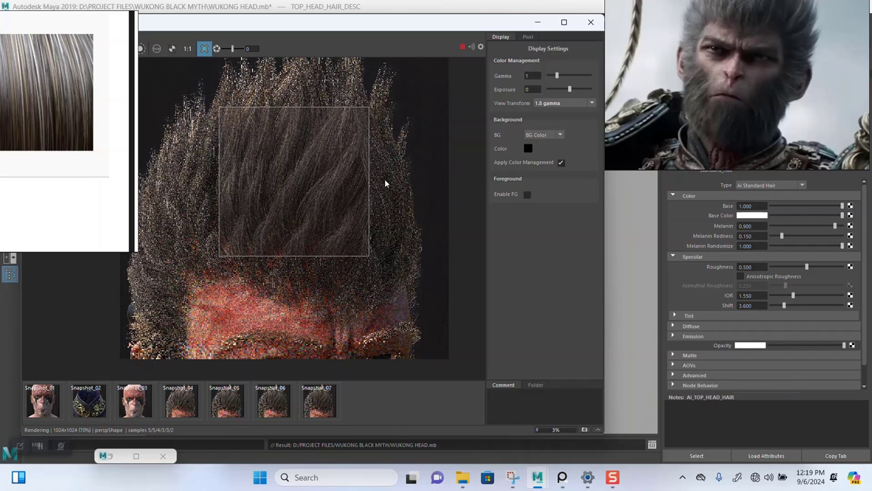
{"action": "scroll", "coordinate": [281, 207], "scroll_direction": "up", "scroll_amount": 1}
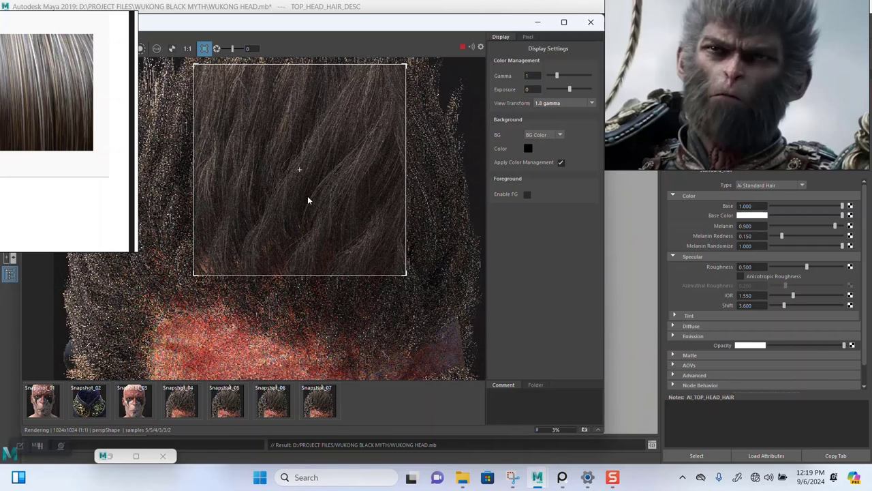
{"action": "scroll", "coordinate": [307, 199], "scroll_direction": "up", "scroll_amount": 1}
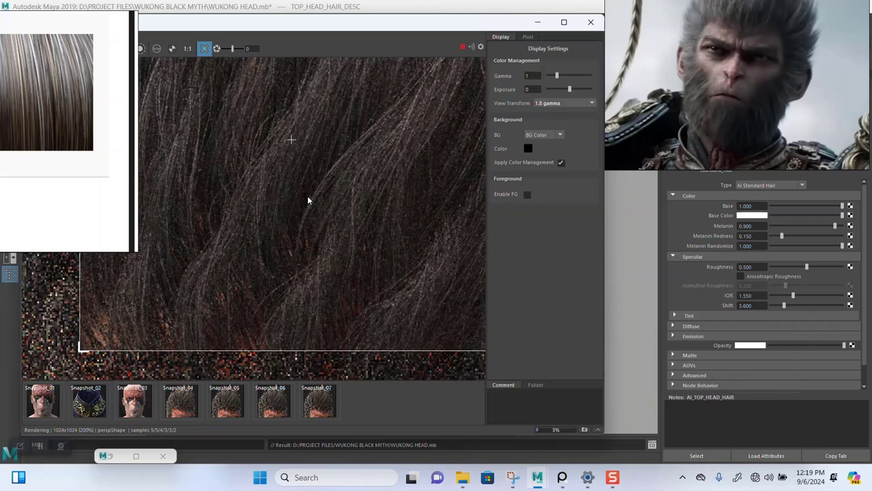
{"action": "scroll", "coordinate": [307, 200], "scroll_direction": "down", "scroll_amount": 1}
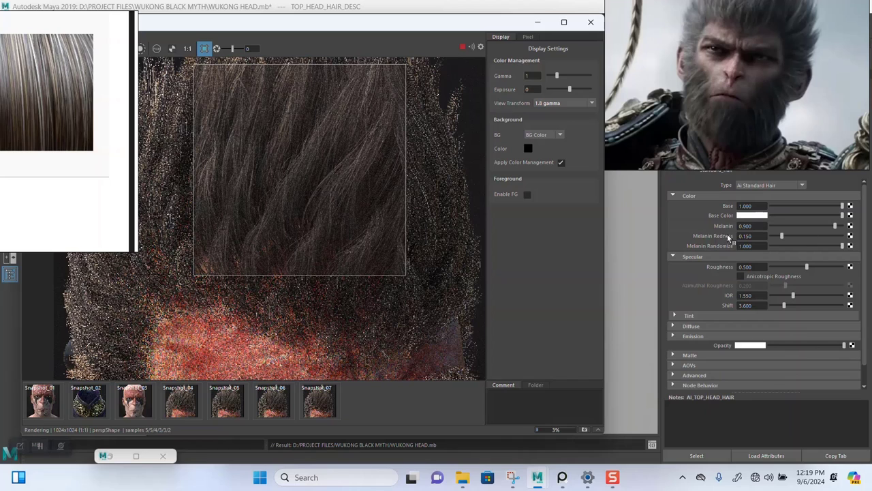
{"action": "left_click", "coordinate": [334, 167]}
Step: Compare 2.2 gamma, ACES RRT v1.0, Rec 709 and sRGB transforms, then settle on 1.8 gamma
{"action": "left_click", "coordinate": [555, 103]}
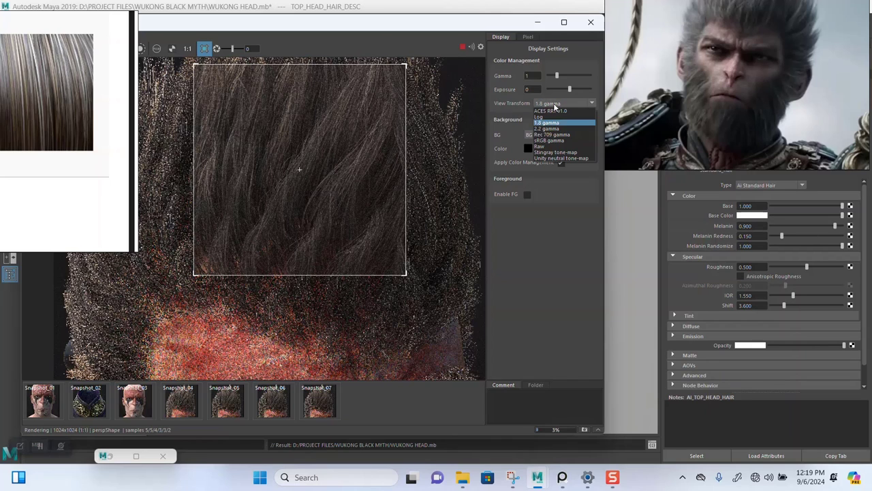
{"action": "left_click", "coordinate": [545, 129]}
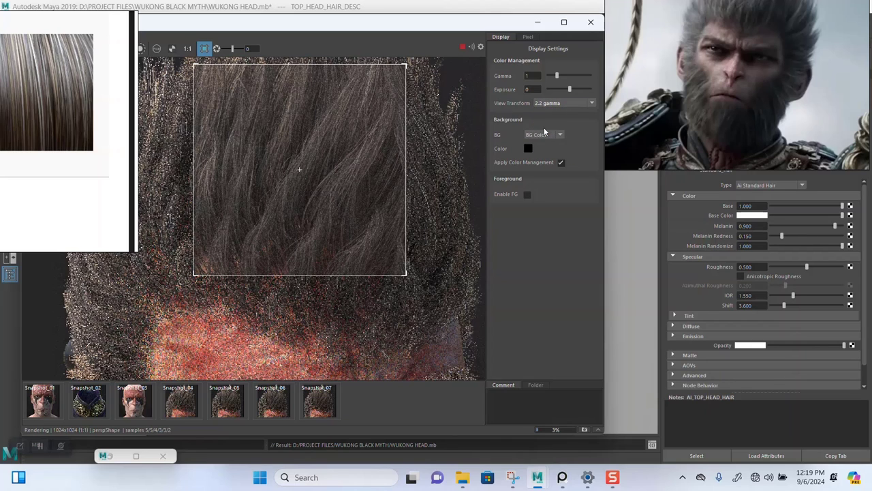
{"action": "left_click", "coordinate": [552, 103]}
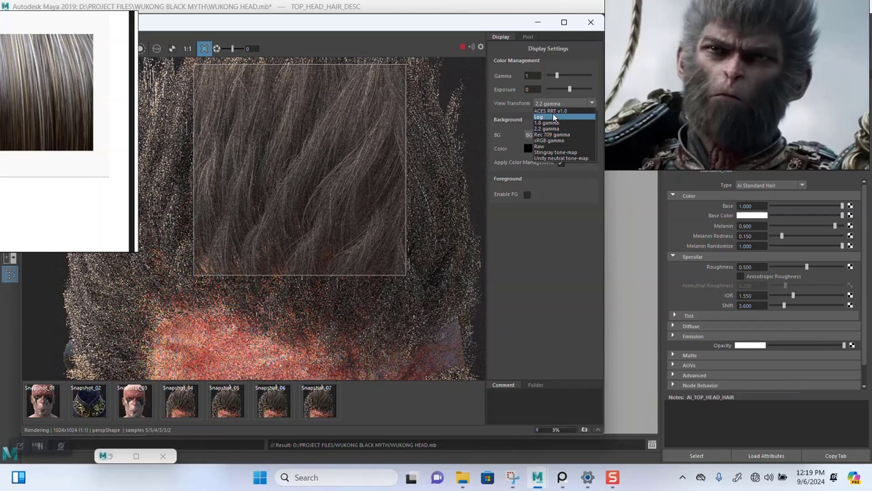
{"action": "left_click", "coordinate": [552, 111]}
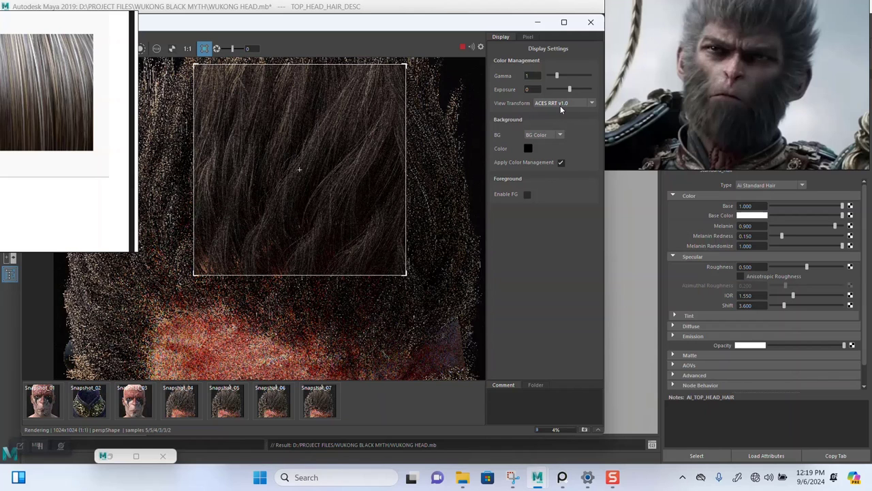
{"action": "left_click", "coordinate": [560, 104]}
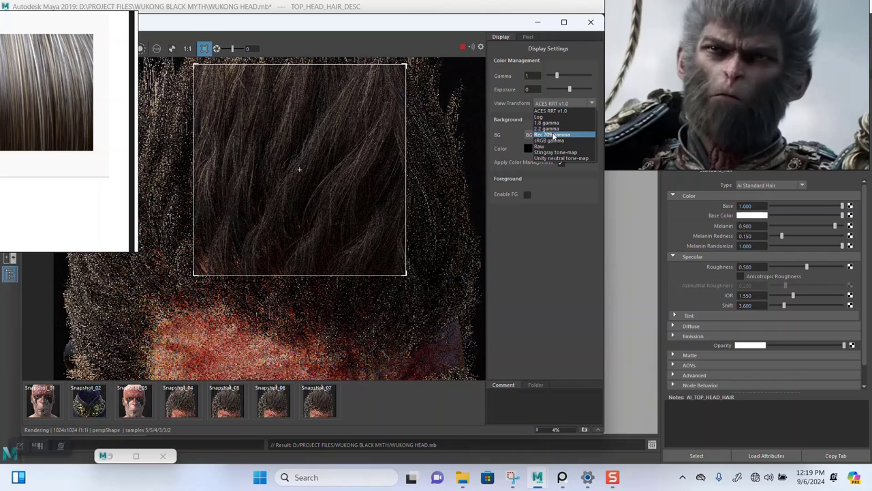
{"action": "left_click", "coordinate": [553, 135]}
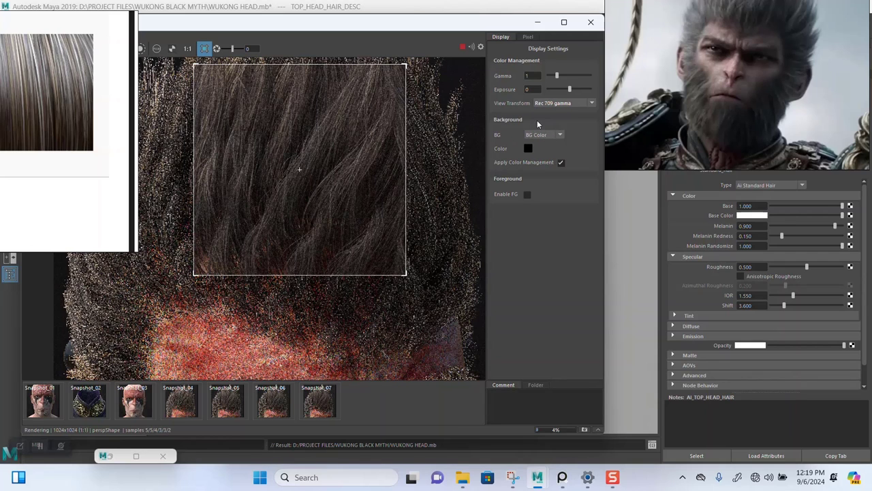
{"action": "left_click", "coordinate": [553, 103]}
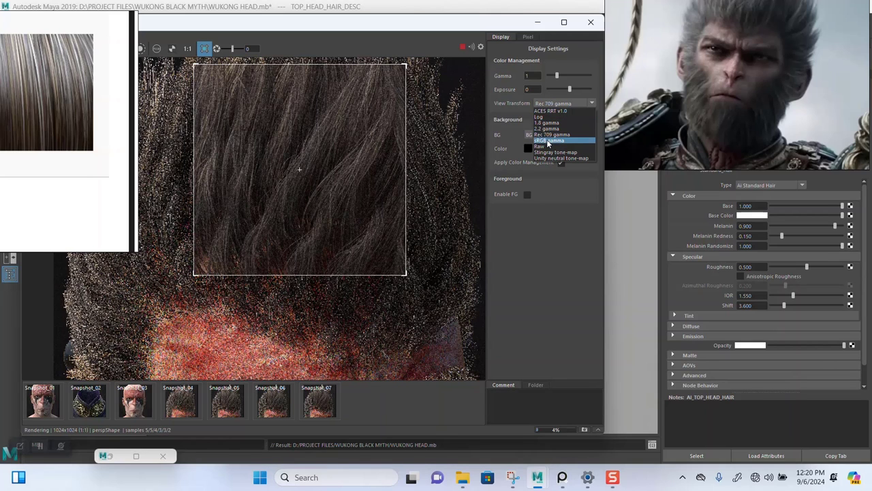
{"action": "left_click", "coordinate": [548, 140]}
{"action": "left_click", "coordinate": [547, 103]}
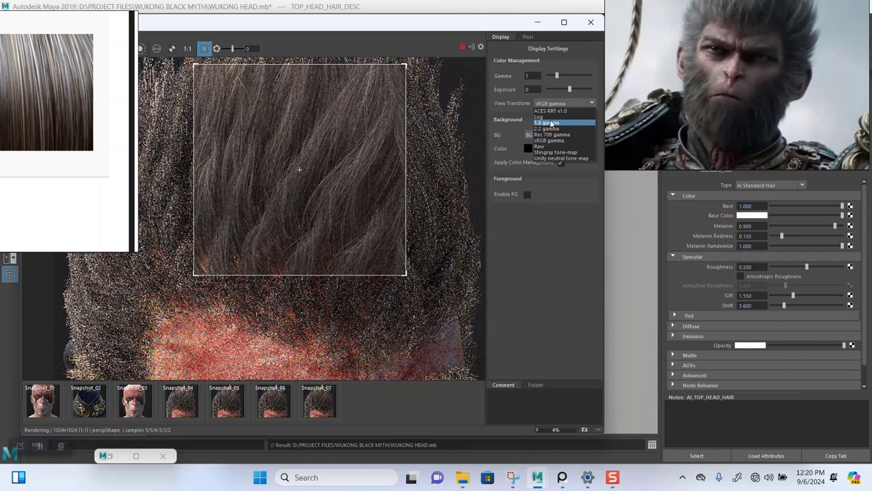
{"action": "left_click", "coordinate": [550, 125]}
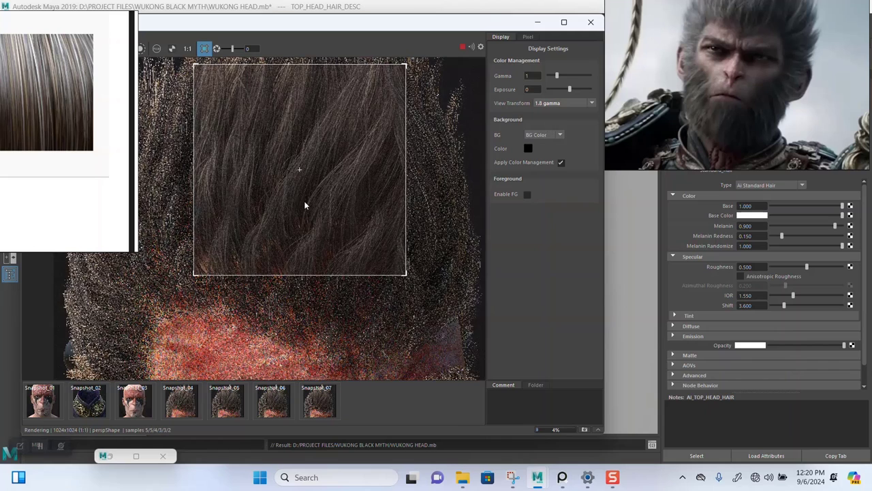
{"action": "scroll", "coordinate": [312, 241], "scroll_direction": "down", "scroll_amount": 2}
{"action": "scroll", "coordinate": [312, 247], "scroll_direction": "down", "scroll_amount": 1}
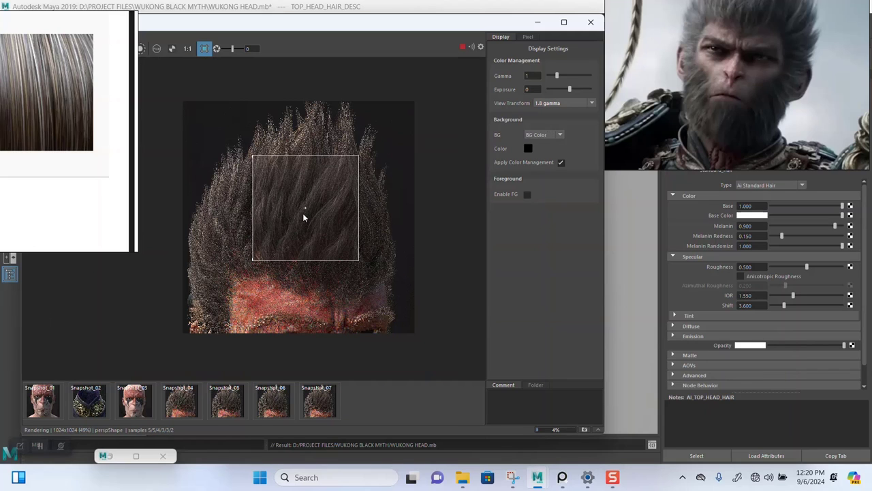
{"action": "scroll", "coordinate": [304, 218], "scroll_direction": "up", "scroll_amount": 3}
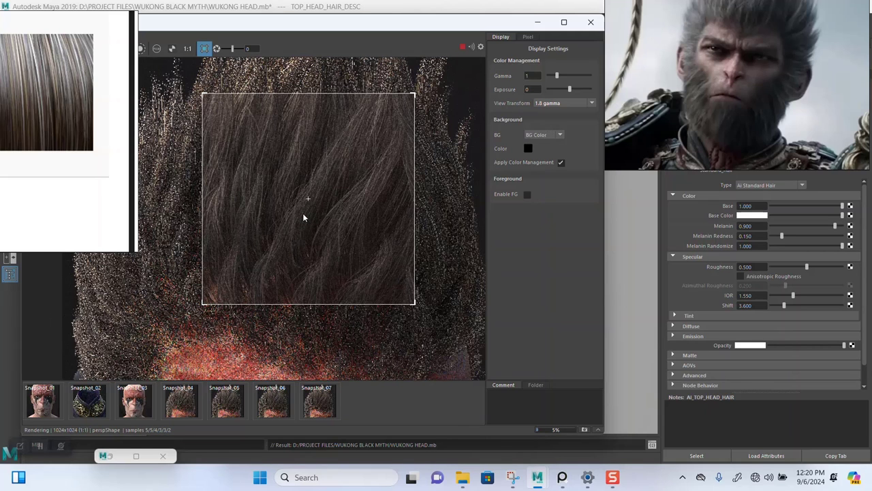
{"action": "scroll", "coordinate": [303, 218], "scroll_direction": "up", "scroll_amount": 1}
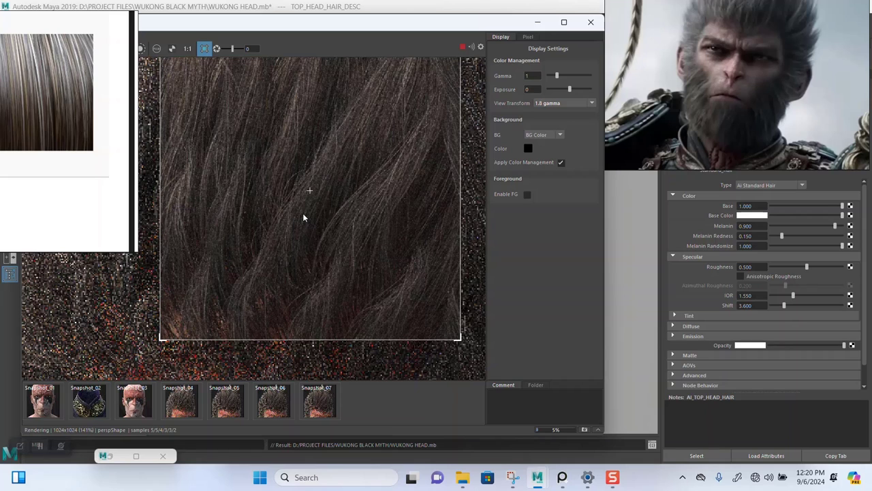
{"action": "scroll", "coordinate": [317, 213], "scroll_direction": "down", "scroll_amount": 1}
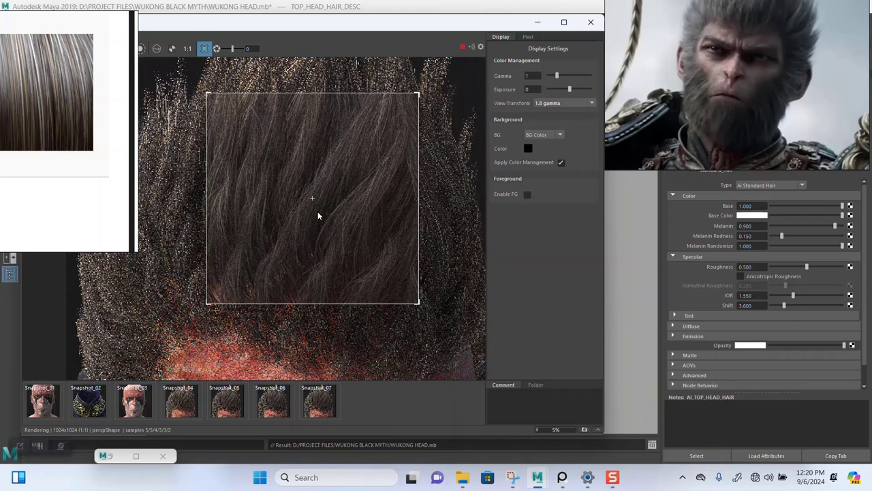